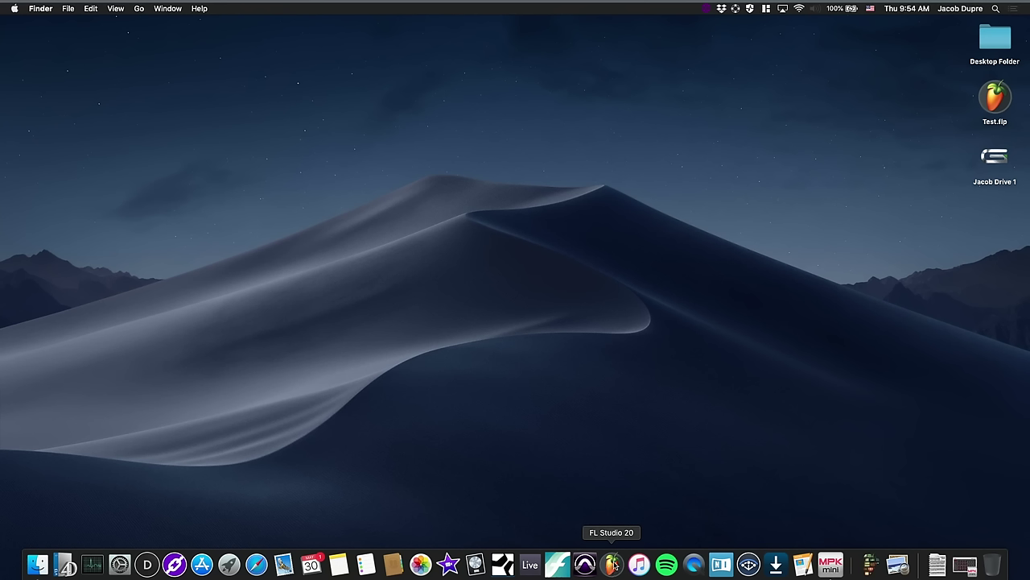
Launch FL Studio and close the mixer and channel rack windows to clear the workspace
left_click(613, 563)
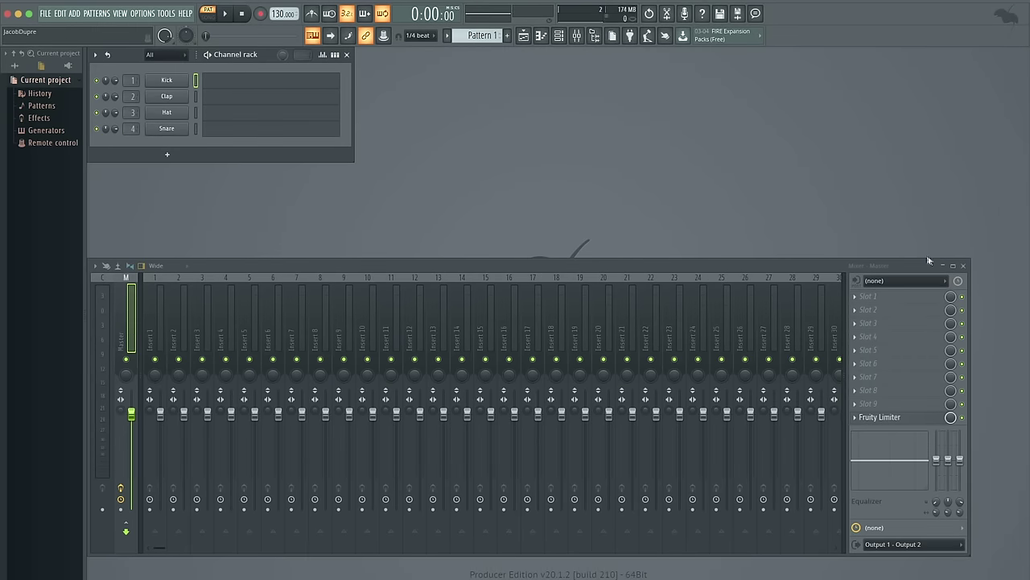
left_click(963, 266)
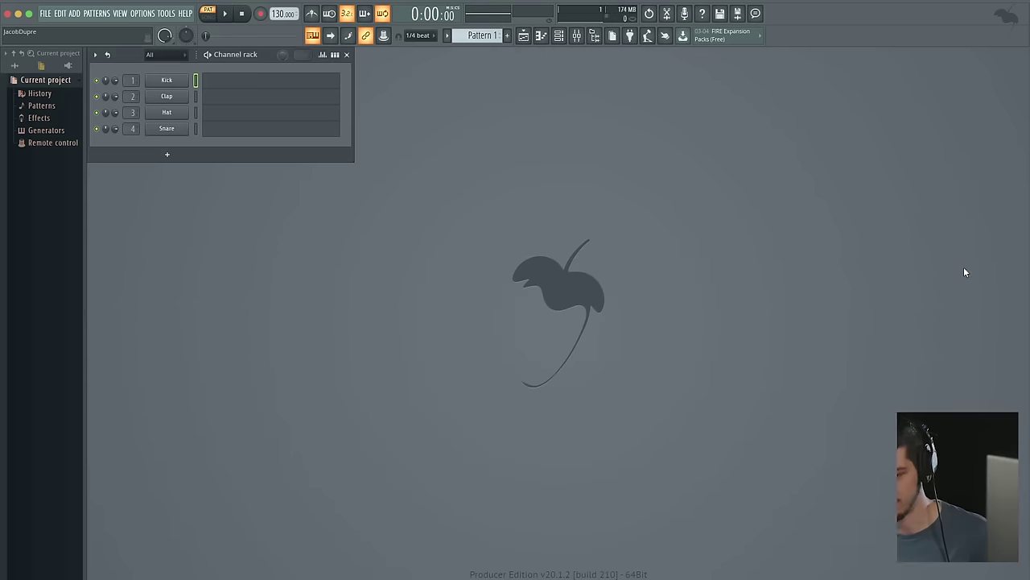
left_click(349, 54)
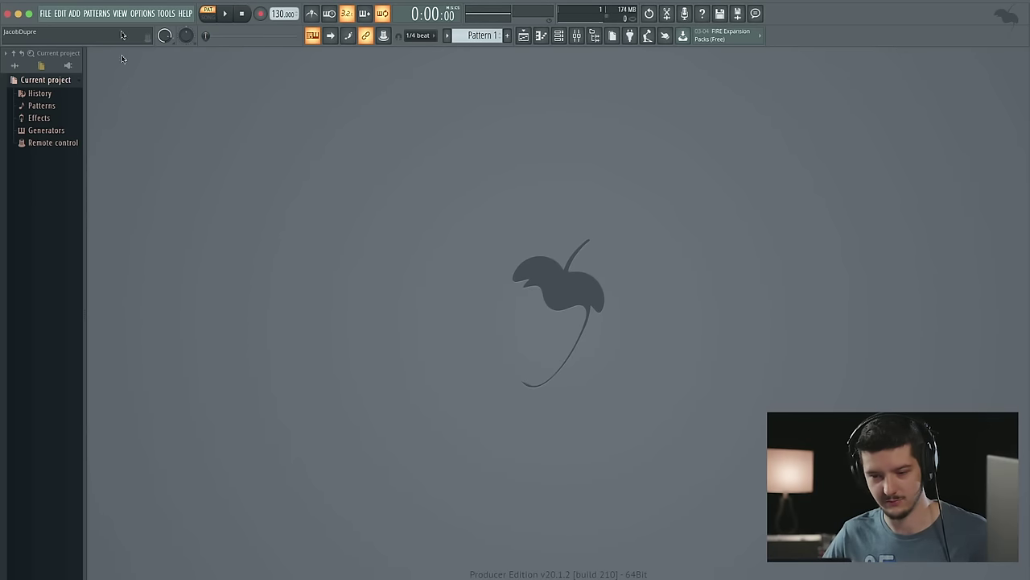
Open the playlist and maximize its window
left_click(121, 13)
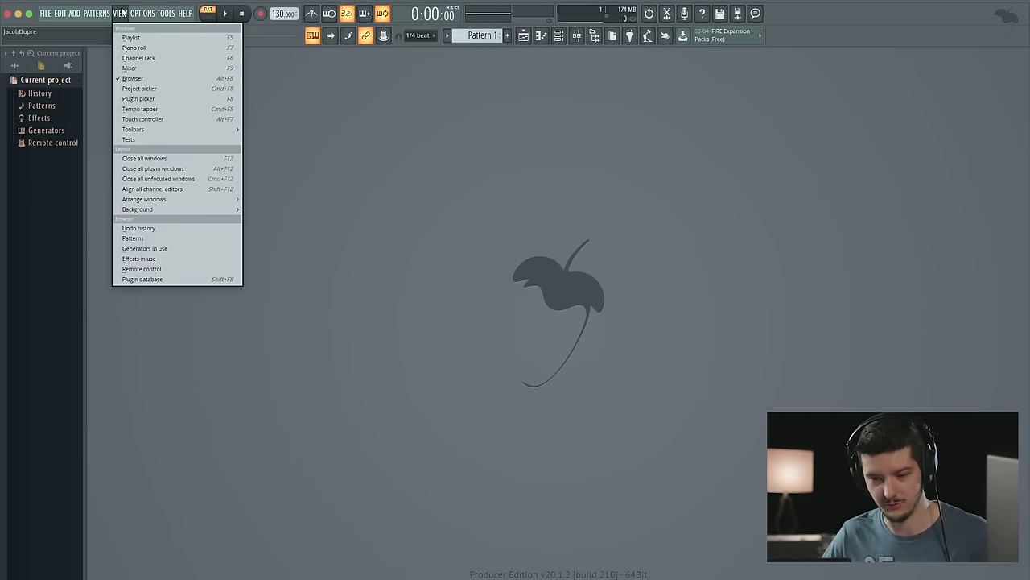
left_click(129, 37)
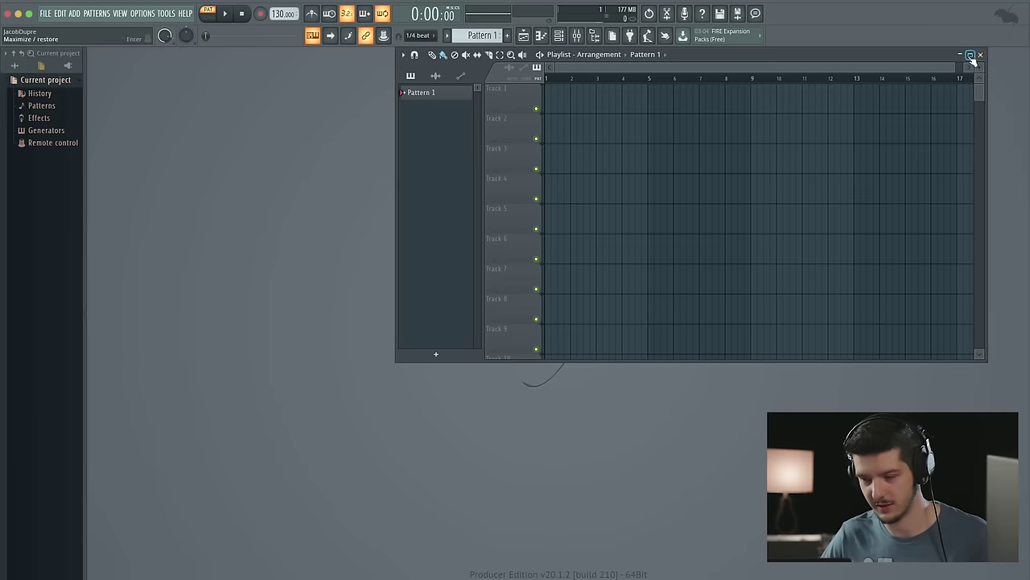
left_click(970, 54)
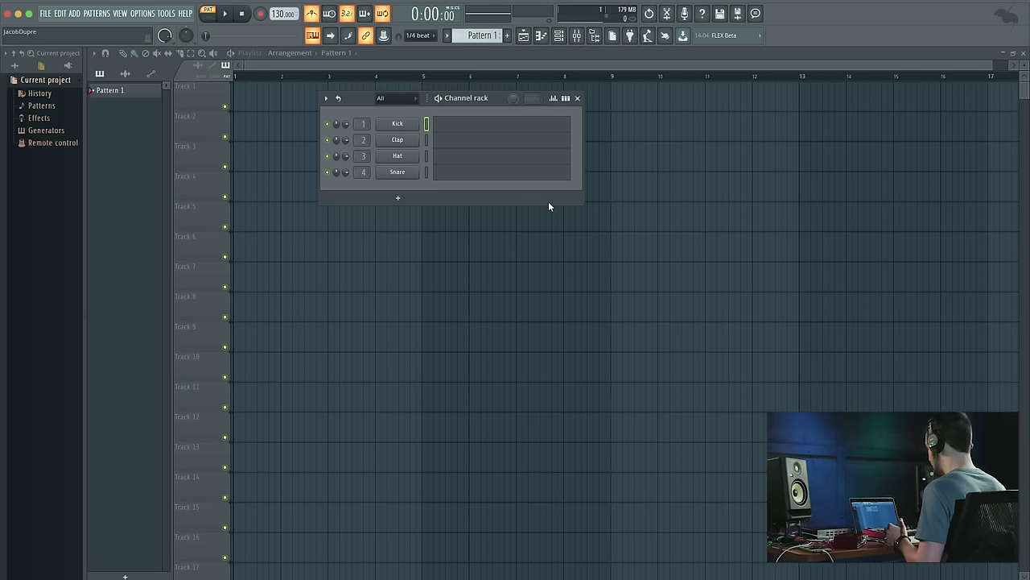
Move the selection back and forth through the Kick, Clap, Hat and Snare channels in the channel rack
key("Down")
key("Down")
key("Down")
key("Up")
key("Up")
key("Up")
key("Down")
key("Down")
key("Down")
key("Up")
key("Up")
key("Up")
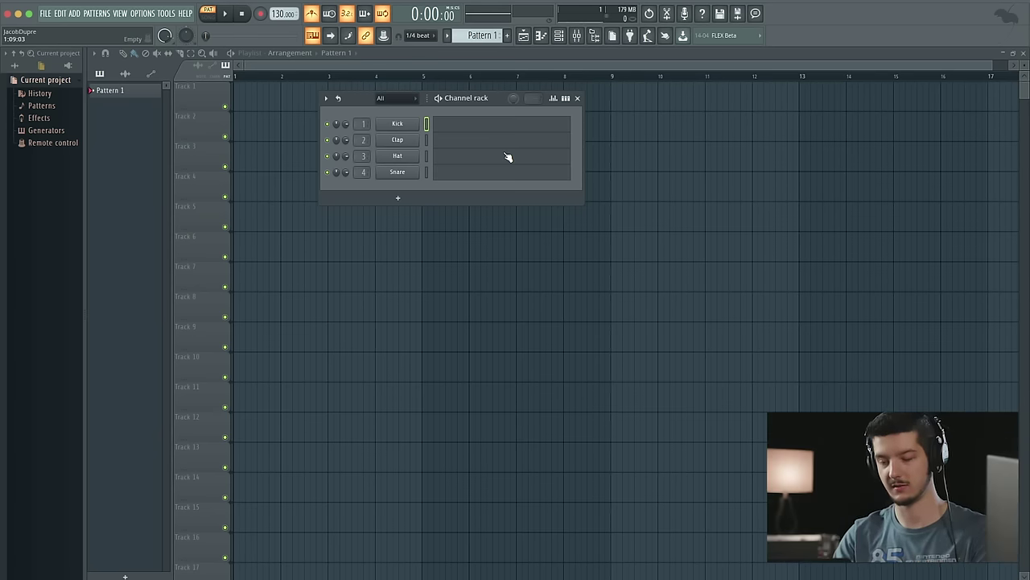
key("Down")
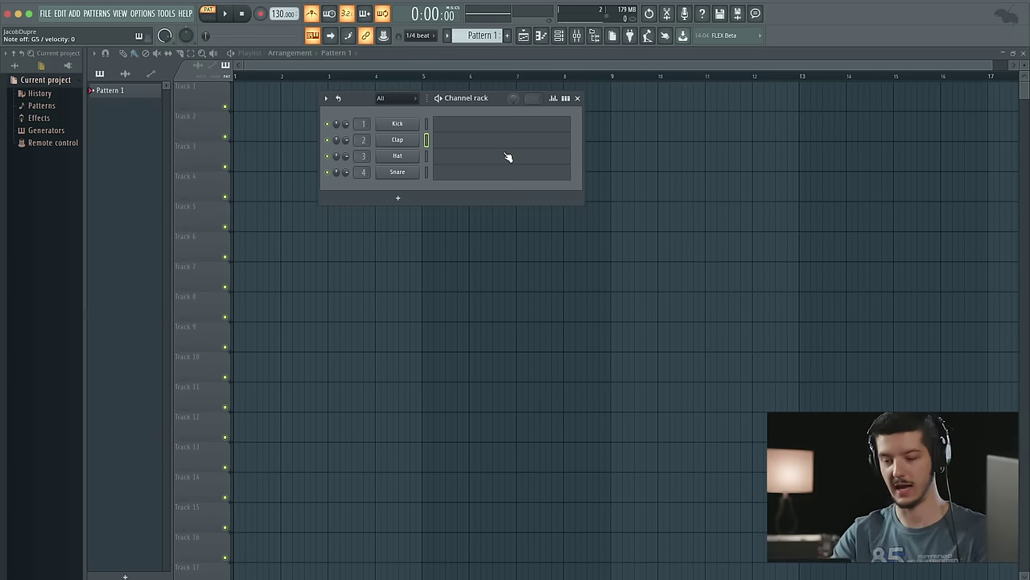
key("Down")
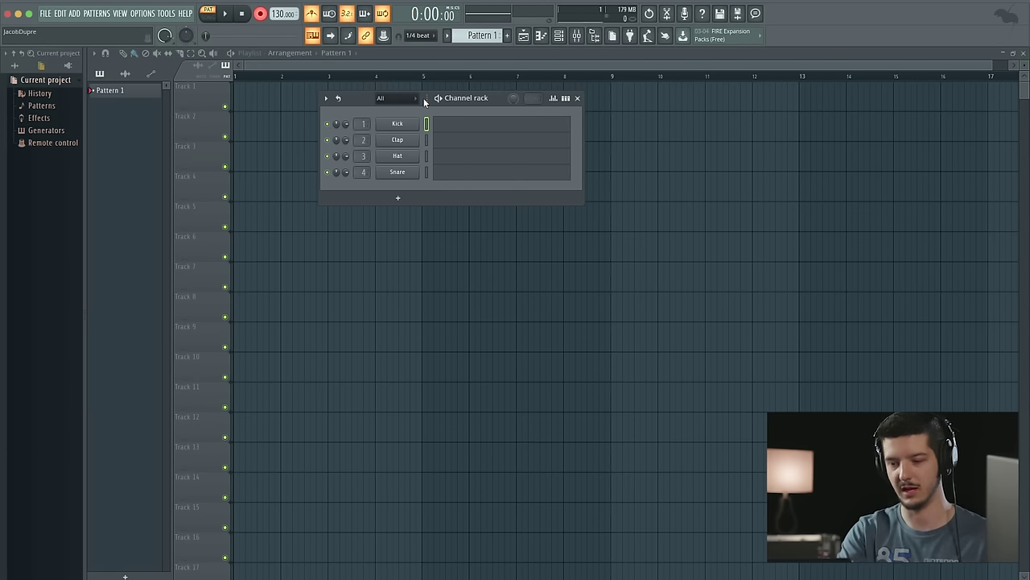
Record a four-hit kick rhythm on the Kick channel of Pattern 1 after the precount
key("space")
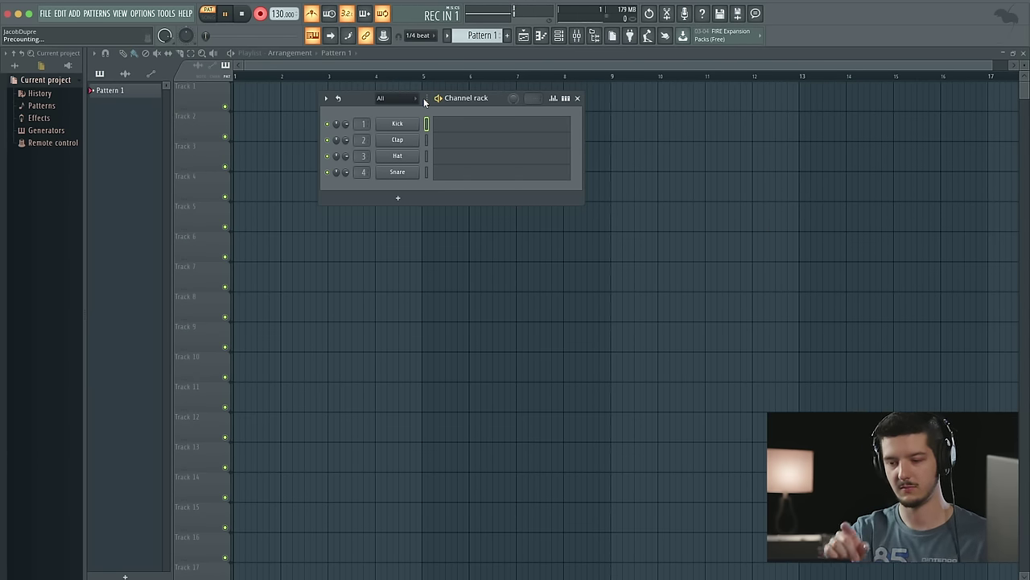
key("space")
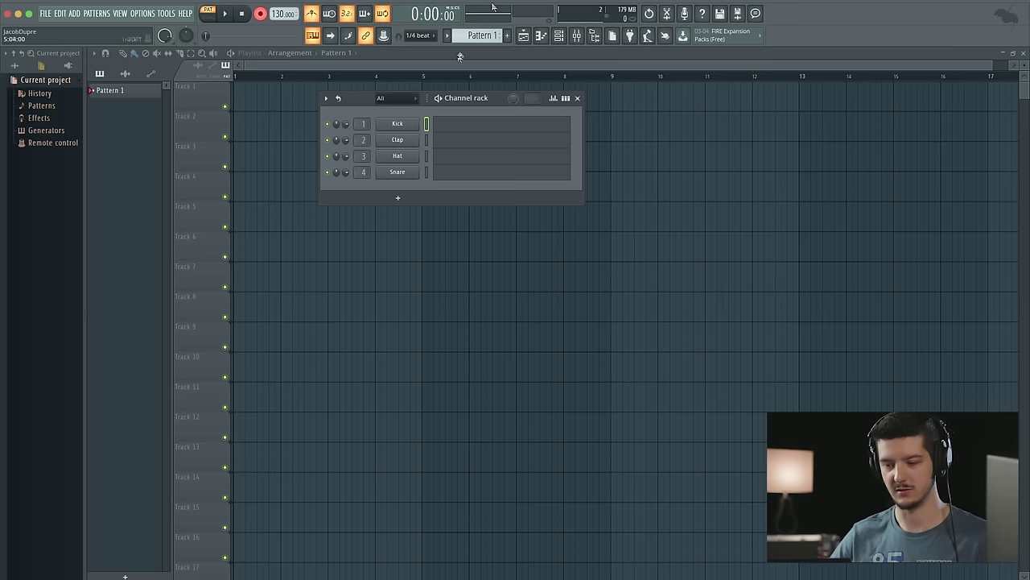
key("space")
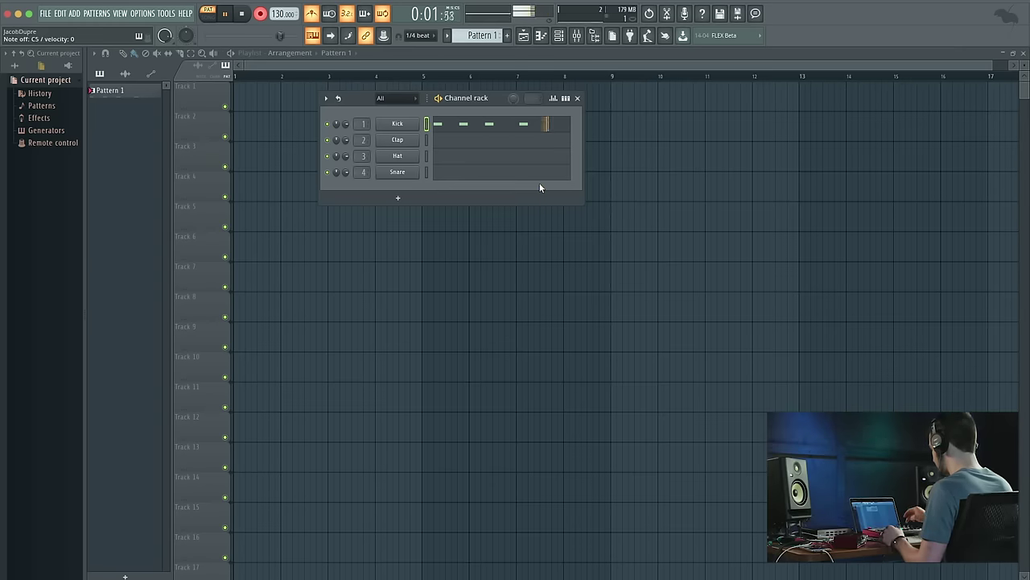
key("space")
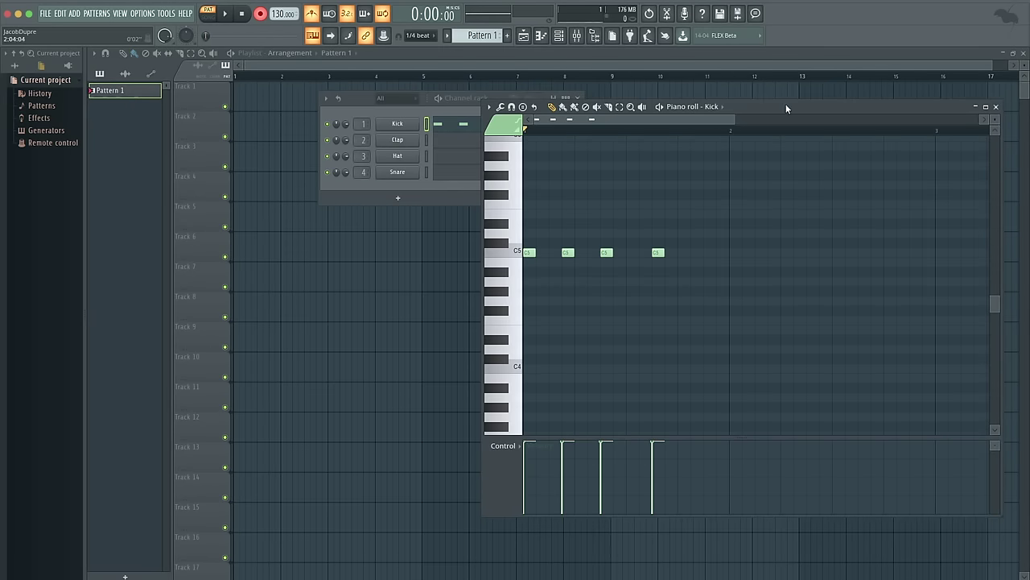
Review the recorded kick notes in the piano roll by playing them back with recording disarmed, and close the piano roll
left_click_drag(786, 104, 645, 89)
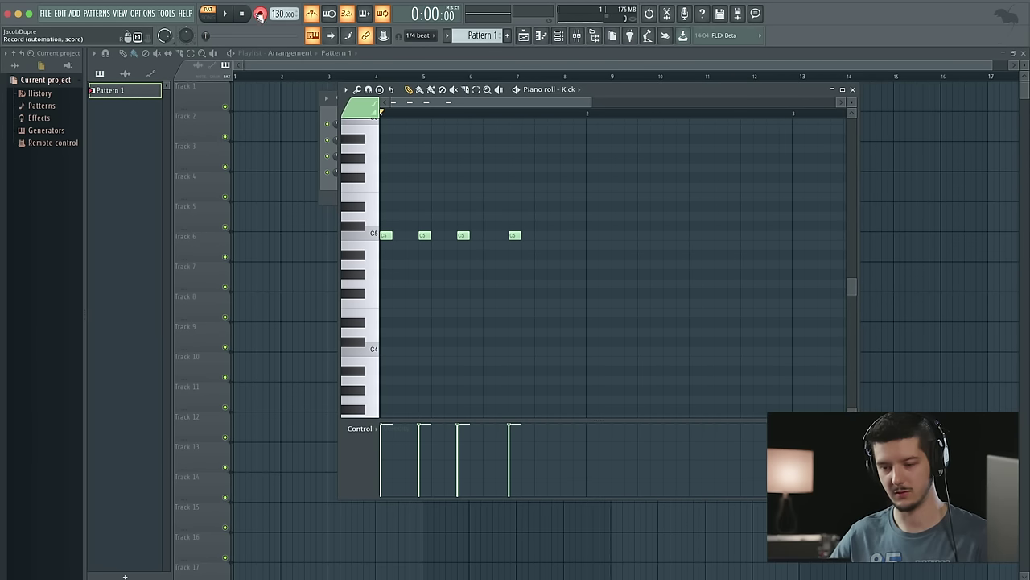
key("space")
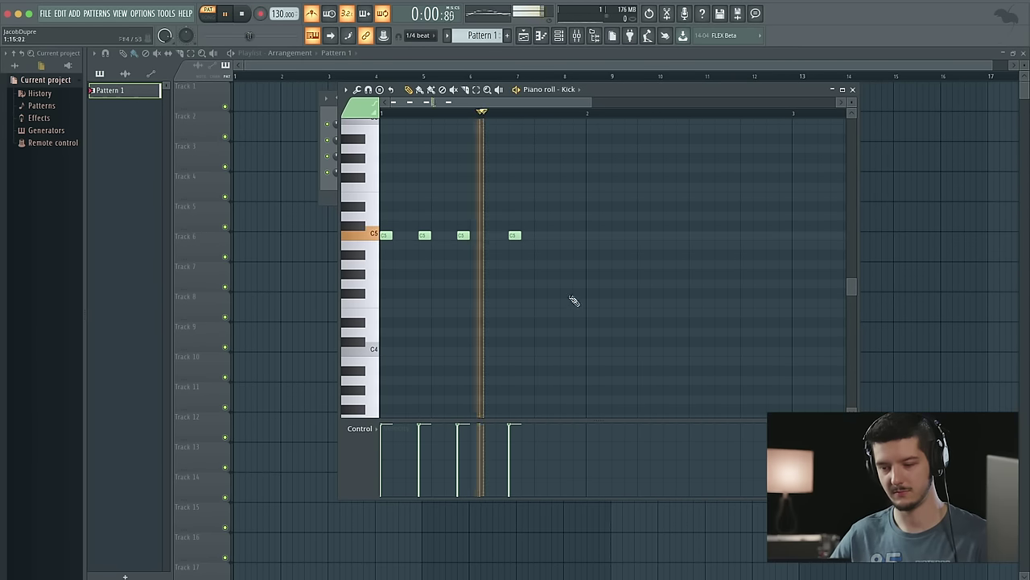
scroll(577, 209, "up", 10)
scroll(577, 209, "down", 8)
scroll(577, 211, "down", 4)
key("space")
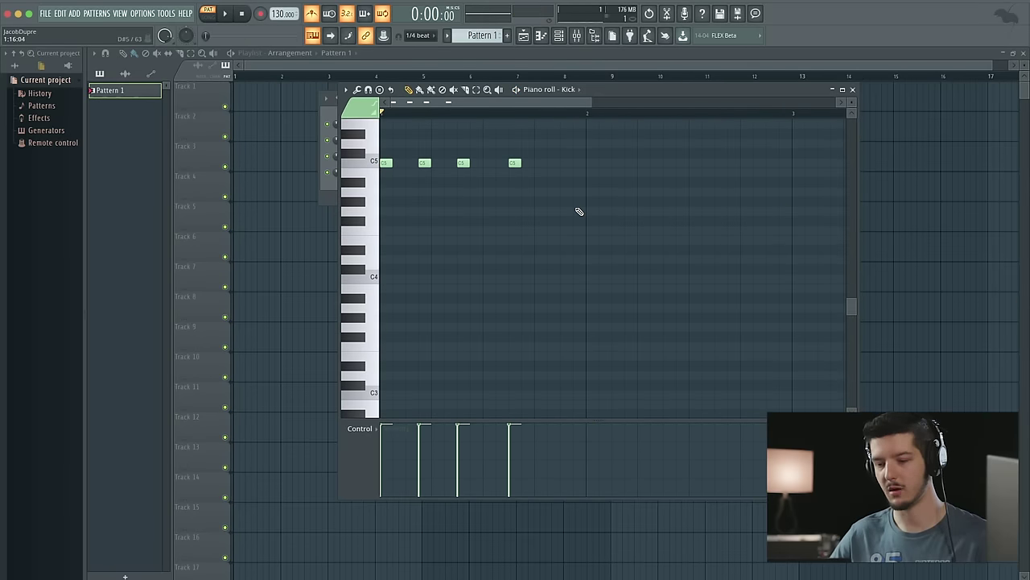
scroll(561, 187, "up", 3)
key("space")
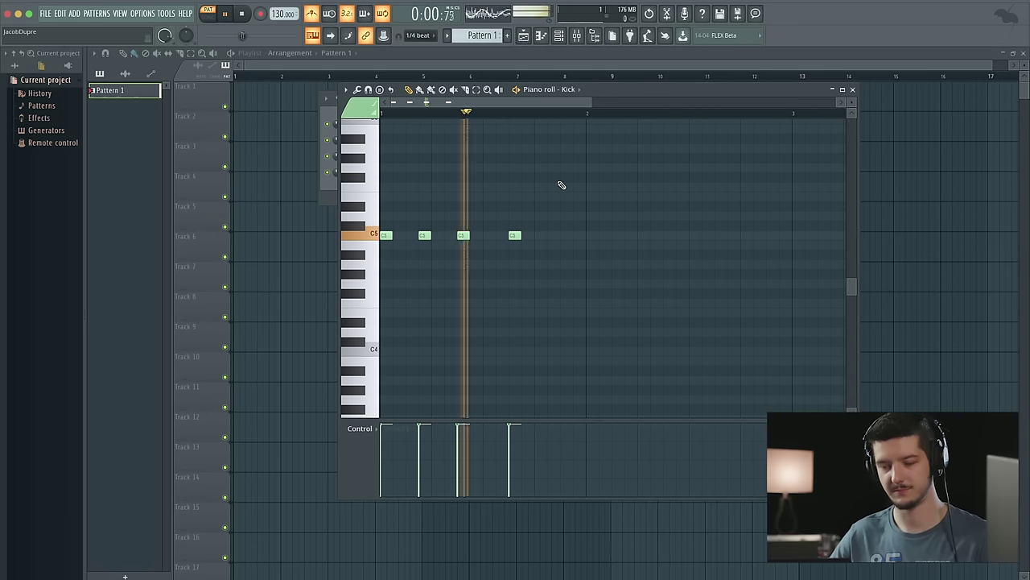
key("space")
left_click(855, 90)
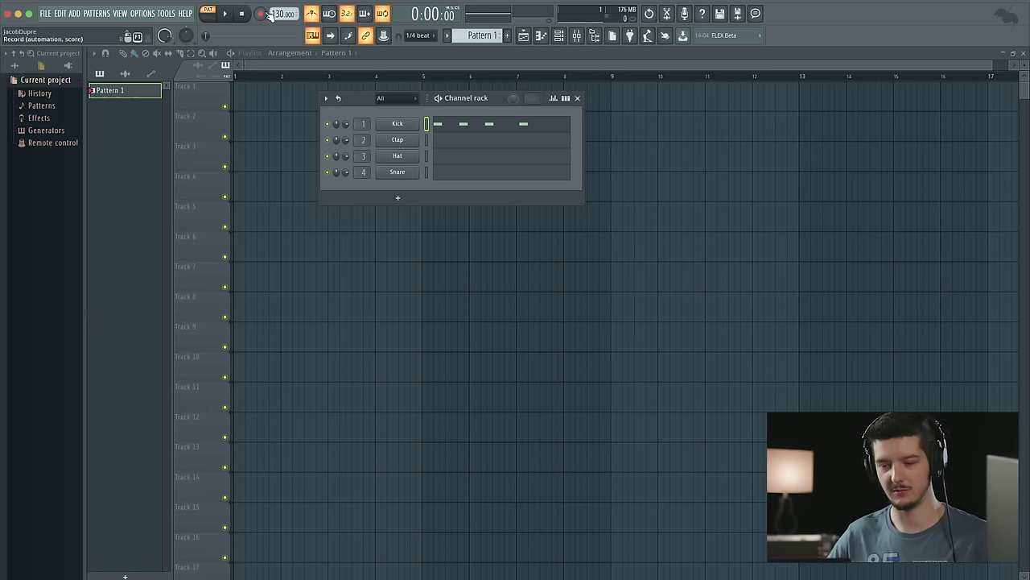
Arm recording, select the Clap channel and record clap notes on C6 and D6 near the end of Pattern 1
left_click(266, 14)
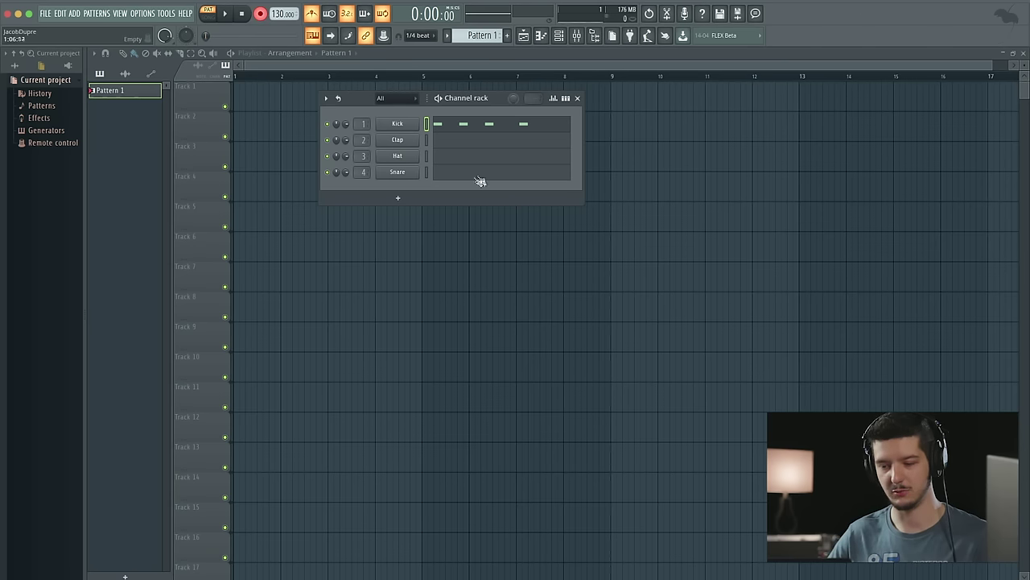
left_click(426, 141)
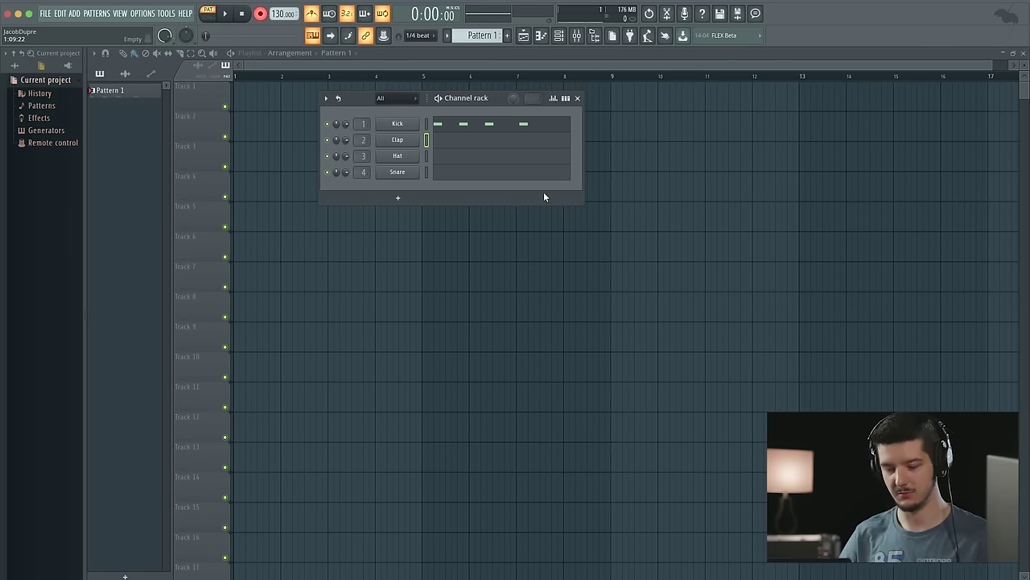
key("space")
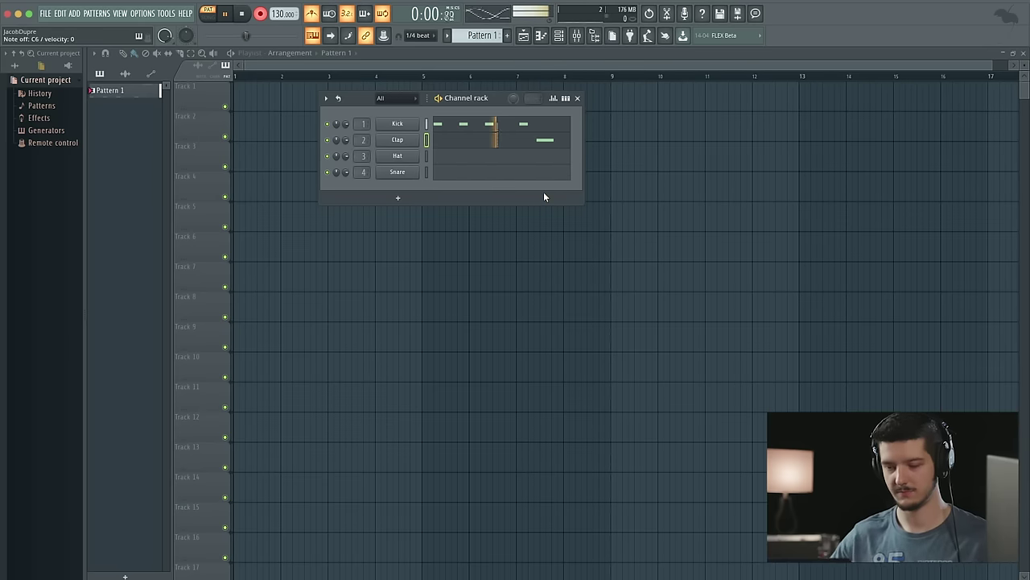
key("space")
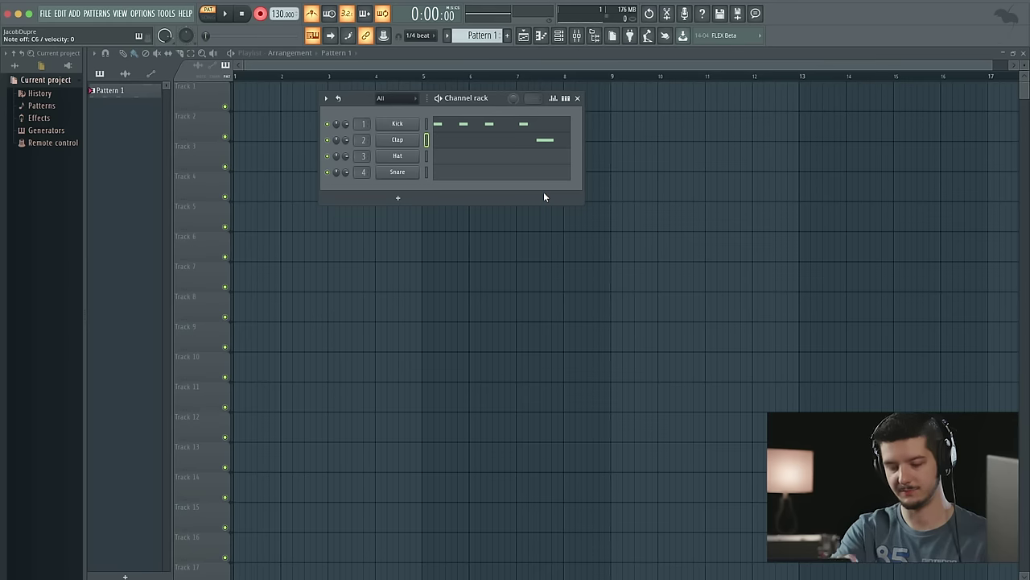
key("space")
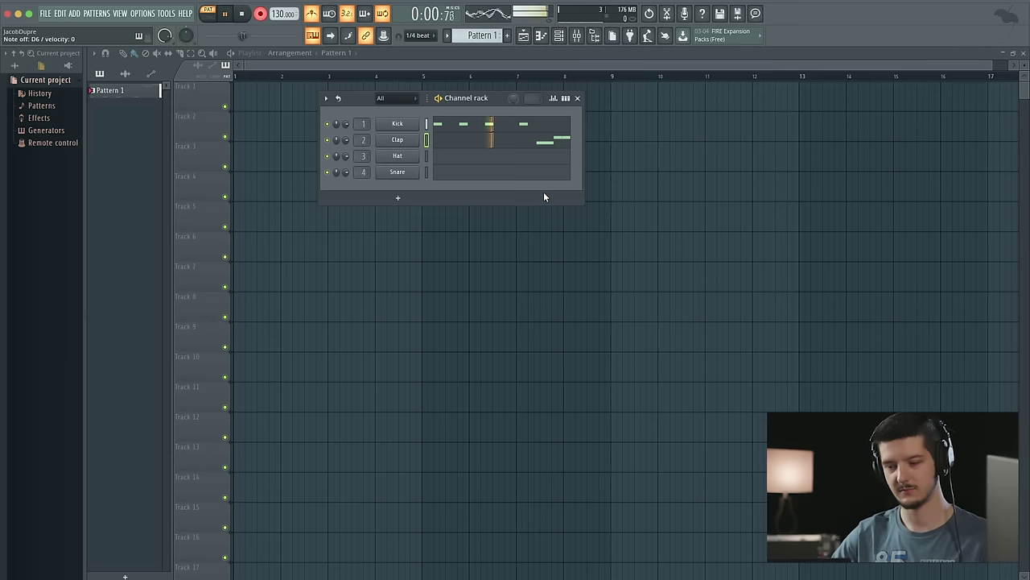
key("space")
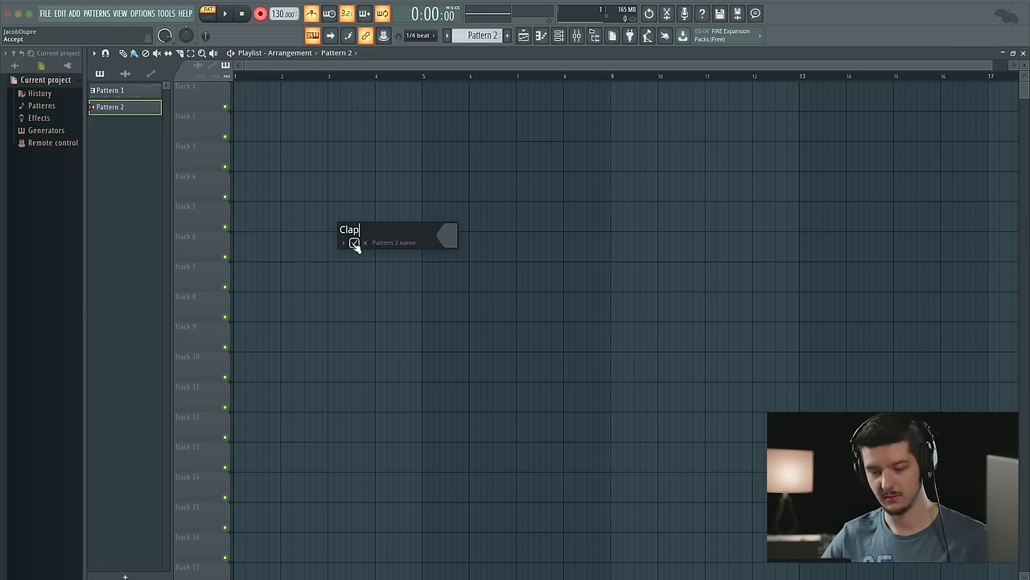
Name the new second pattern Clap and show its channel rack
left_click(354, 244)
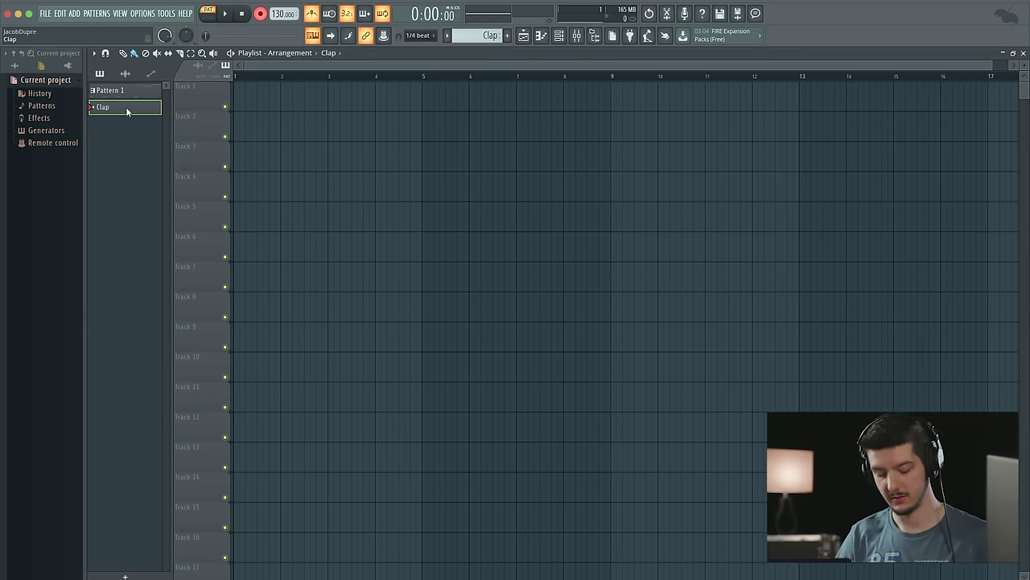
key("F6")
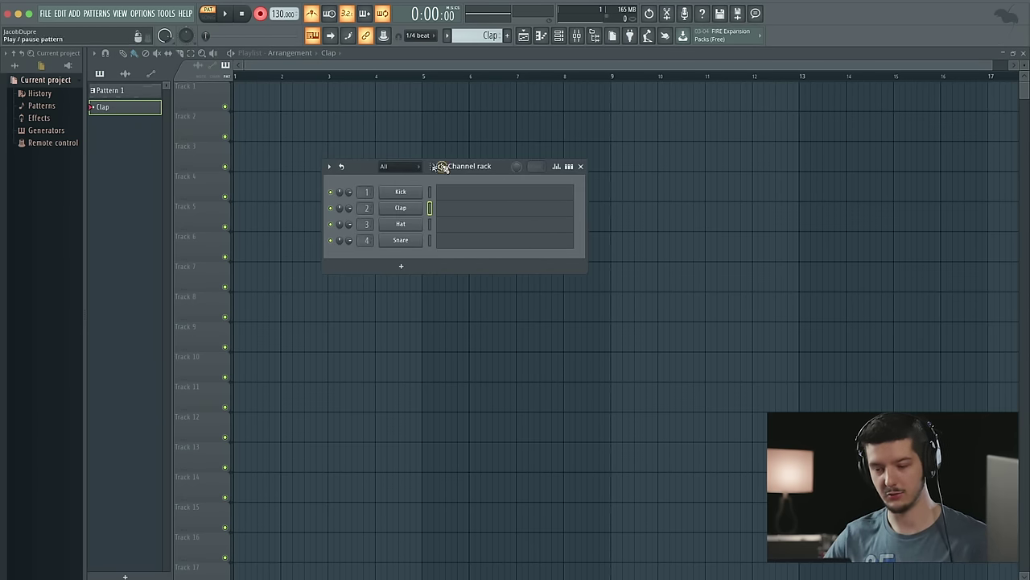
Delete the three Clap notes from Pattern 1 in the piano roll, keeping only the kick notes
left_click(123, 91)
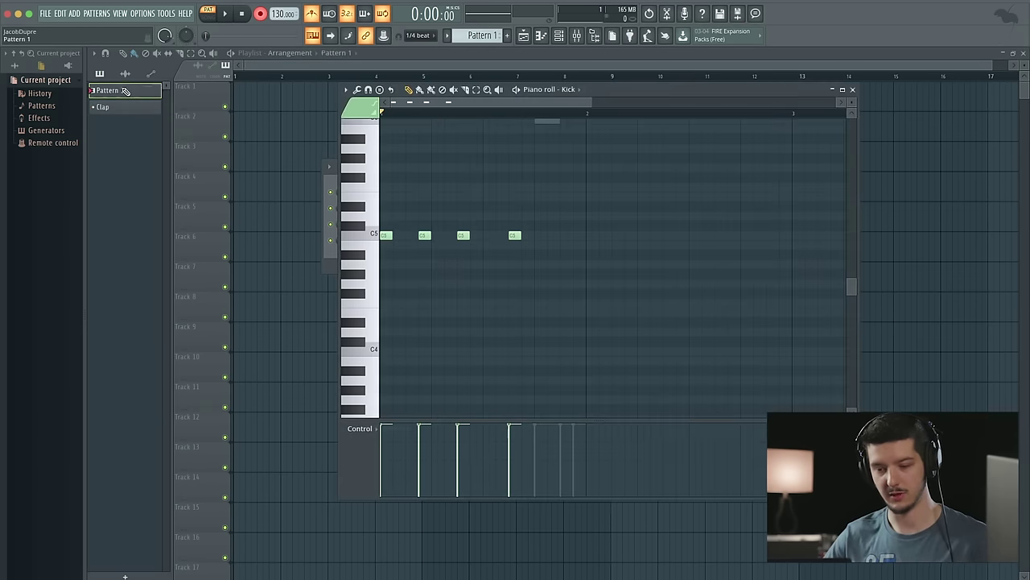
left_click(852, 89)
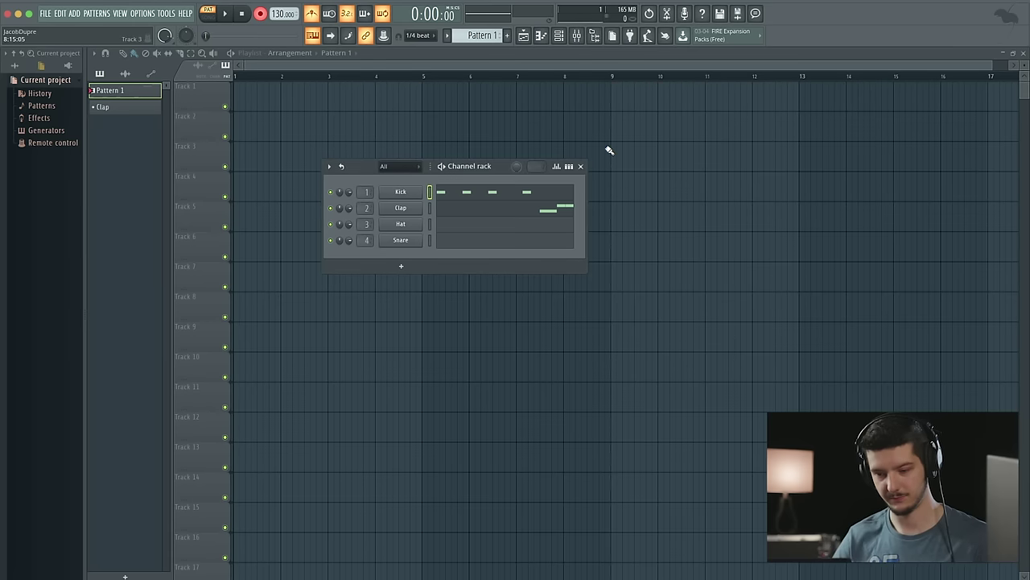
left_click(461, 215)
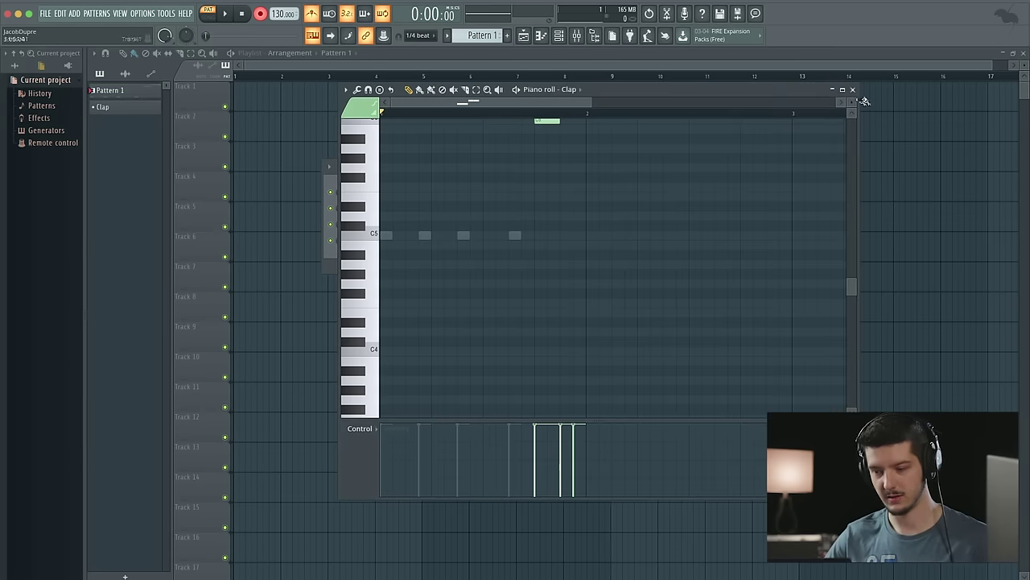
scroll(651, 212, "up", 3)
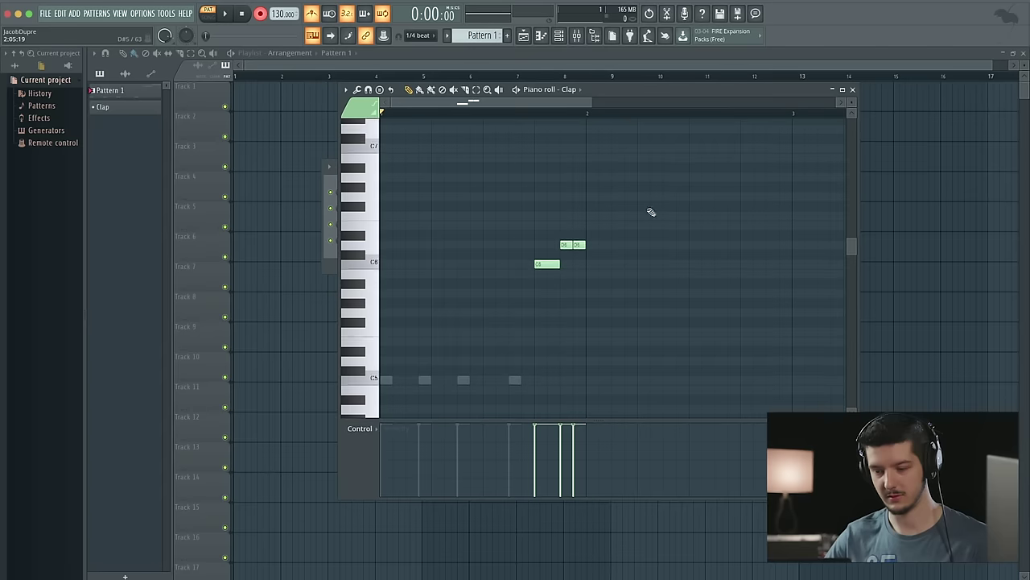
right_click(539, 264)
right_click(566, 244)
right_click(579, 244)
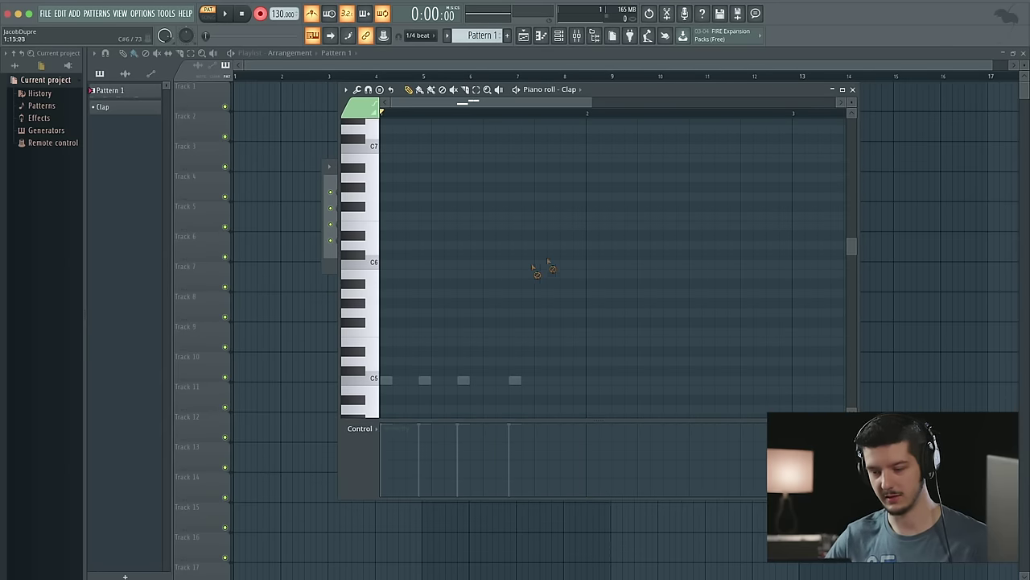
left_click(854, 90)
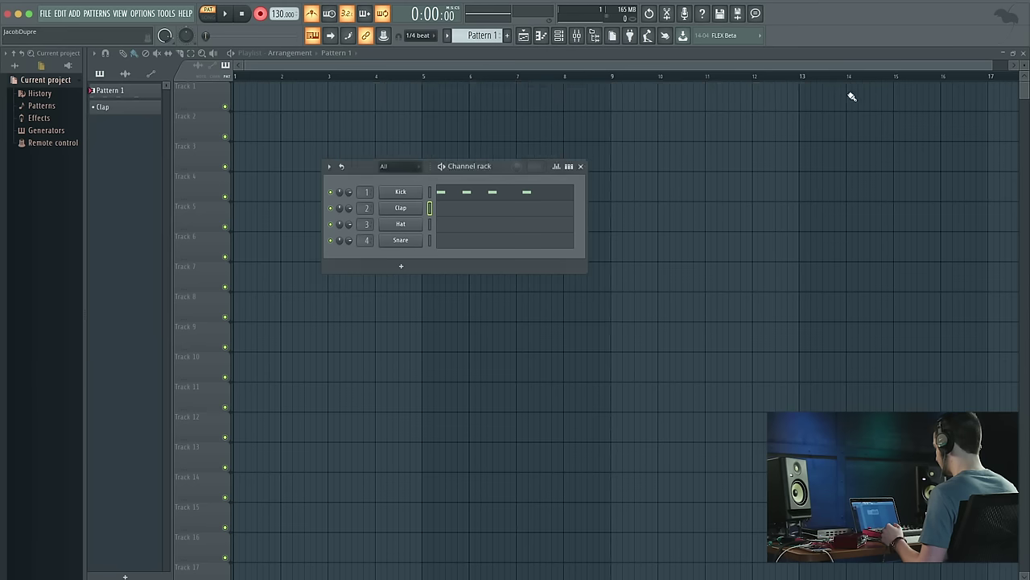
Record three clap notes near the end of the Clap pattern on the Clap channel
left_click(120, 107)
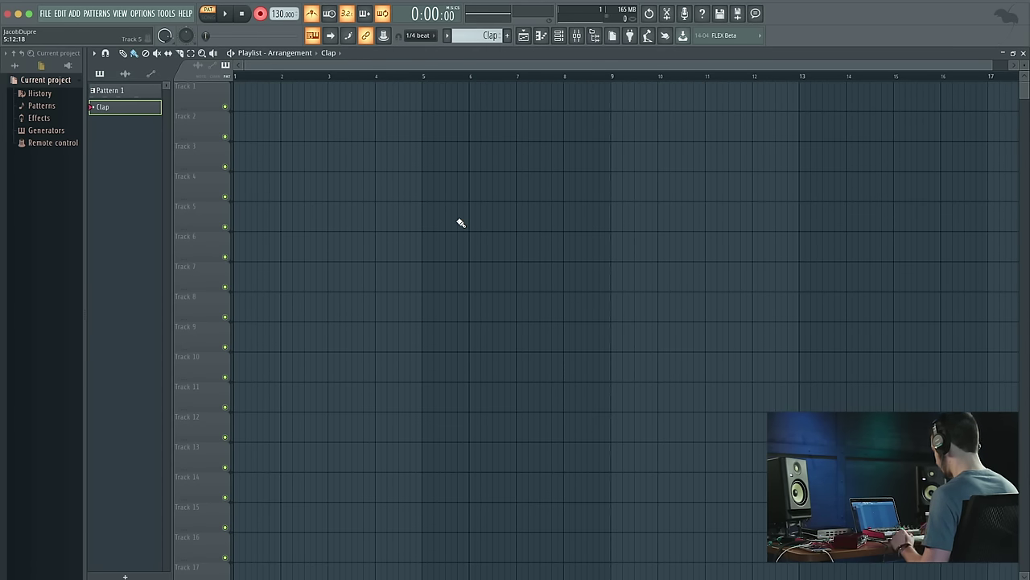
key("F6")
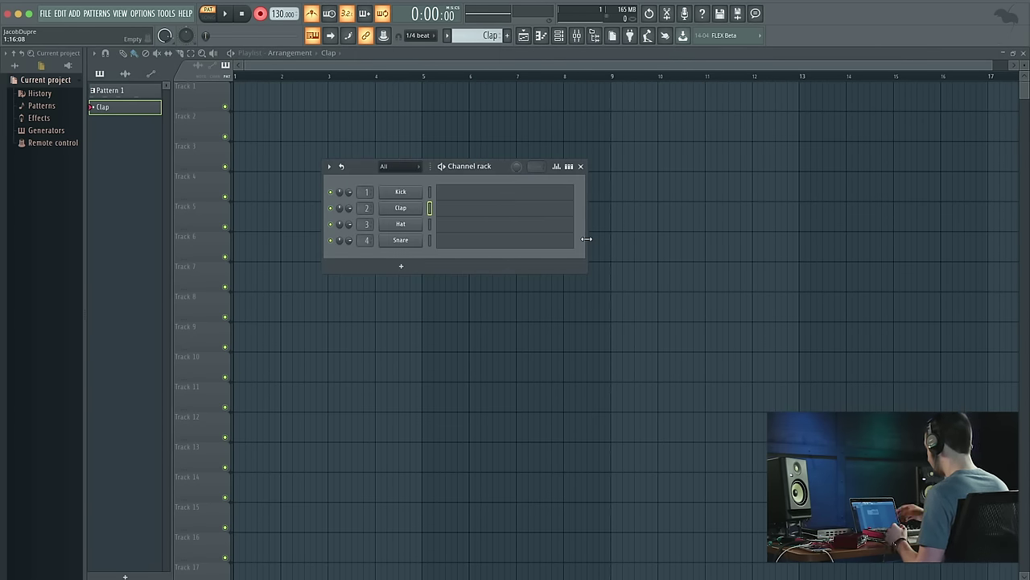
key("space")
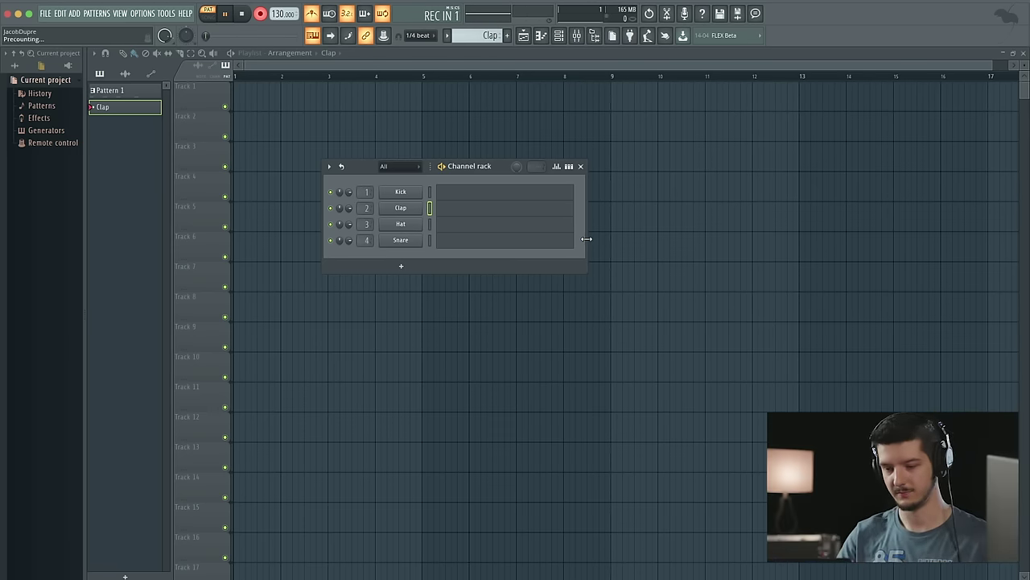
key("r")
key("r")
key("r")
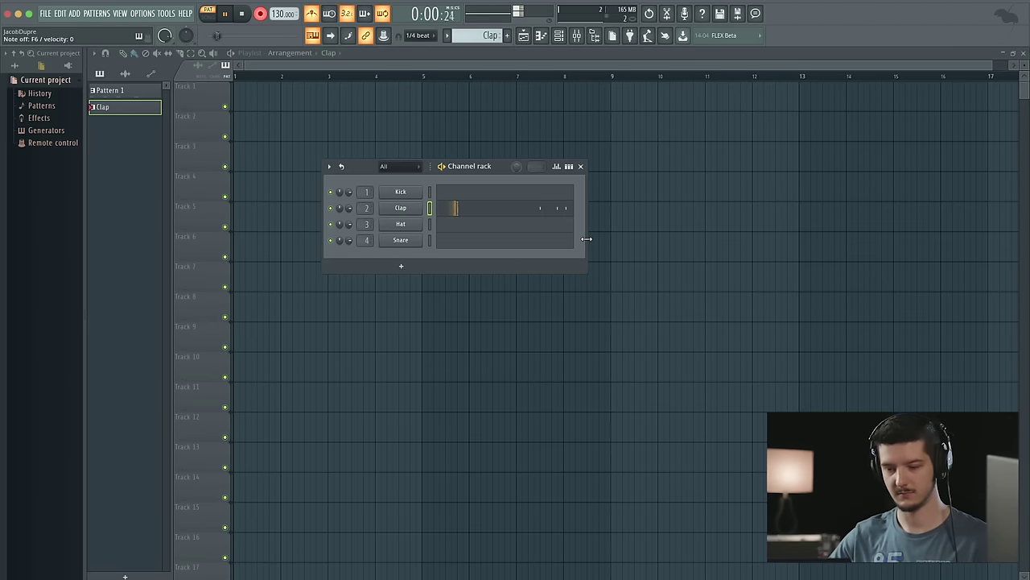
key("space")
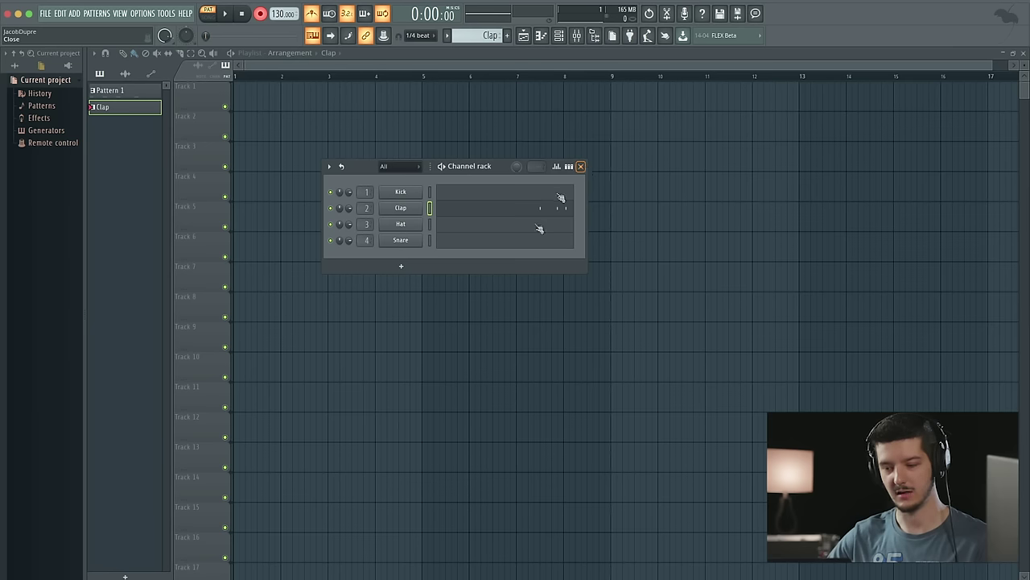
Rename Pattern 1 as Kick
left_click(123, 92)
right_click(123, 92)
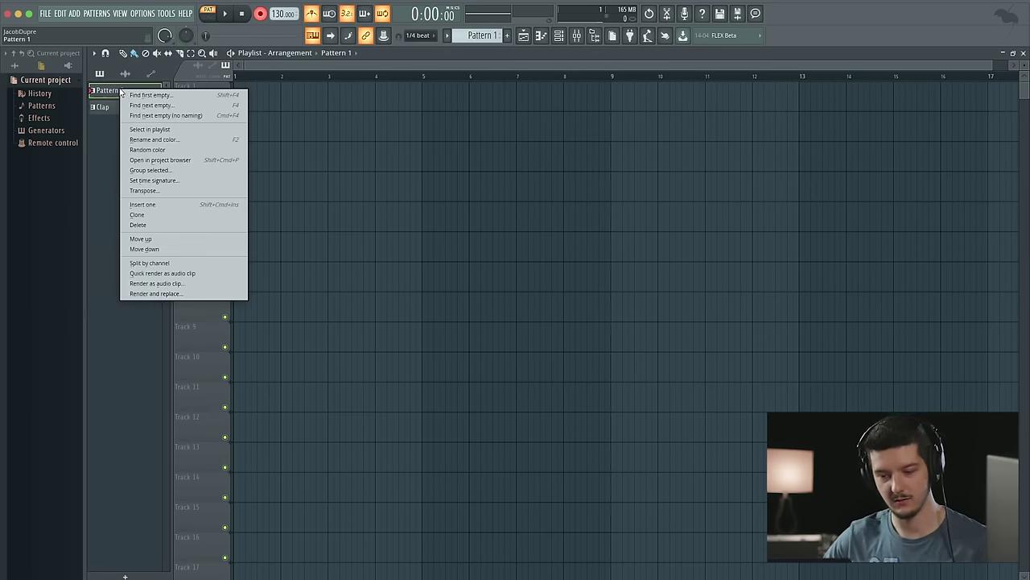
left_click(154, 115)
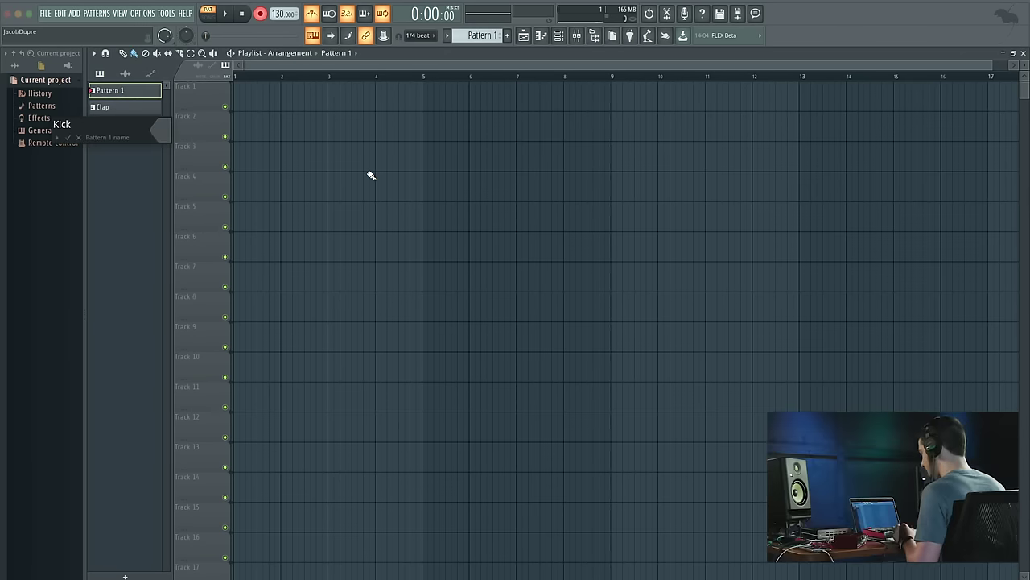
left_click(68, 139)
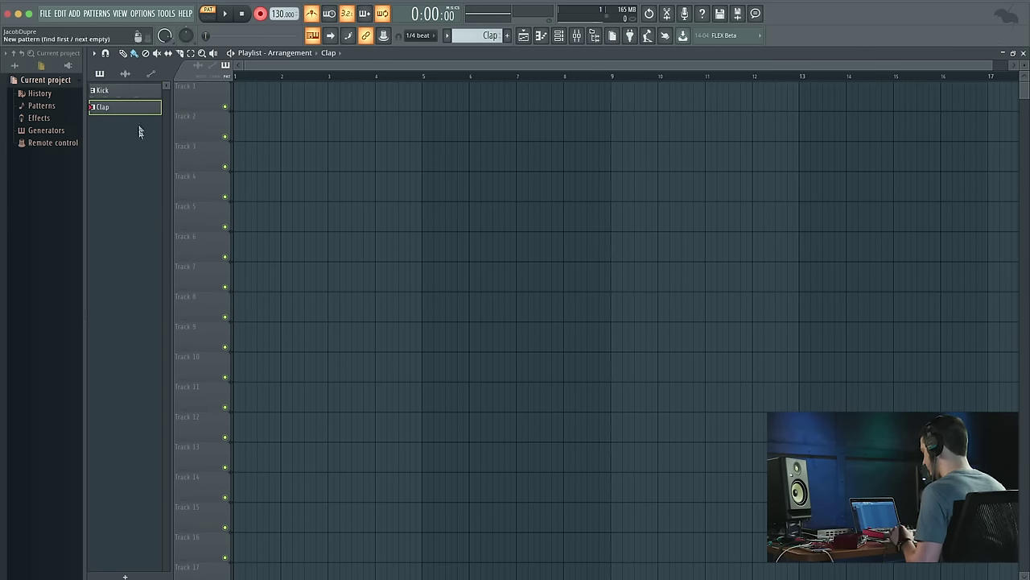
Add a third pattern named Hat and show its channel rack
left_click(129, 576)
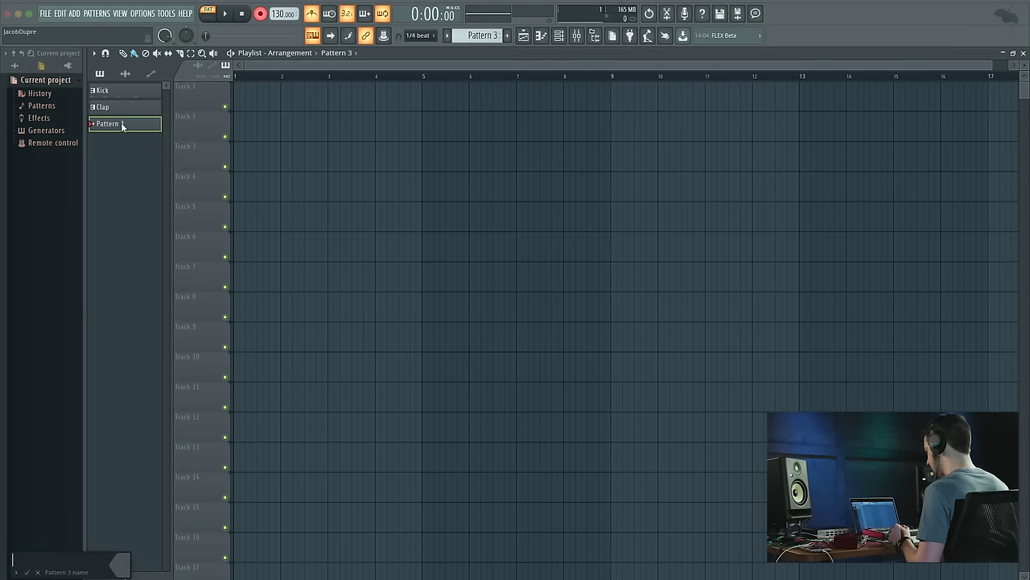
type("Hat")
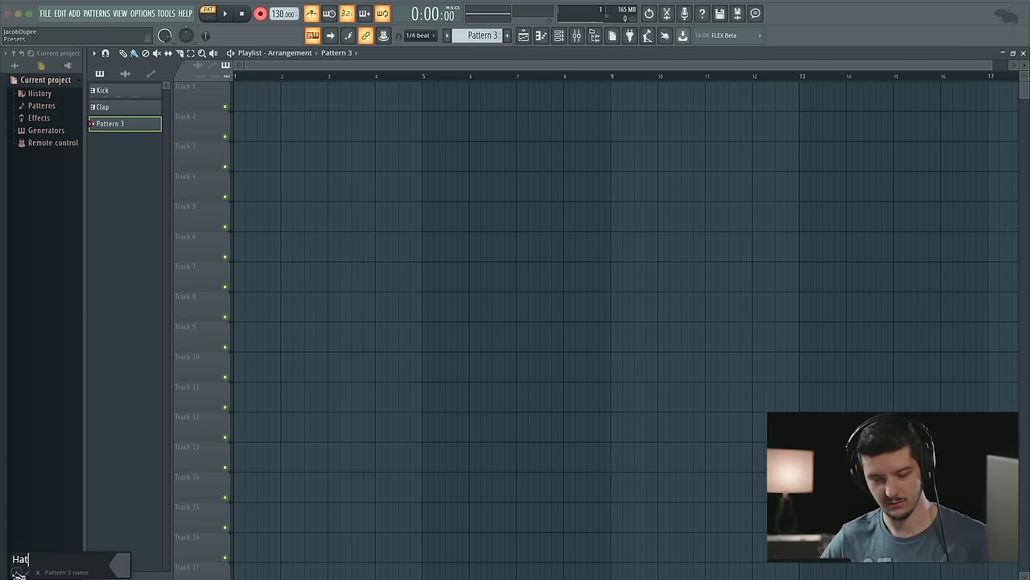
key("Return")
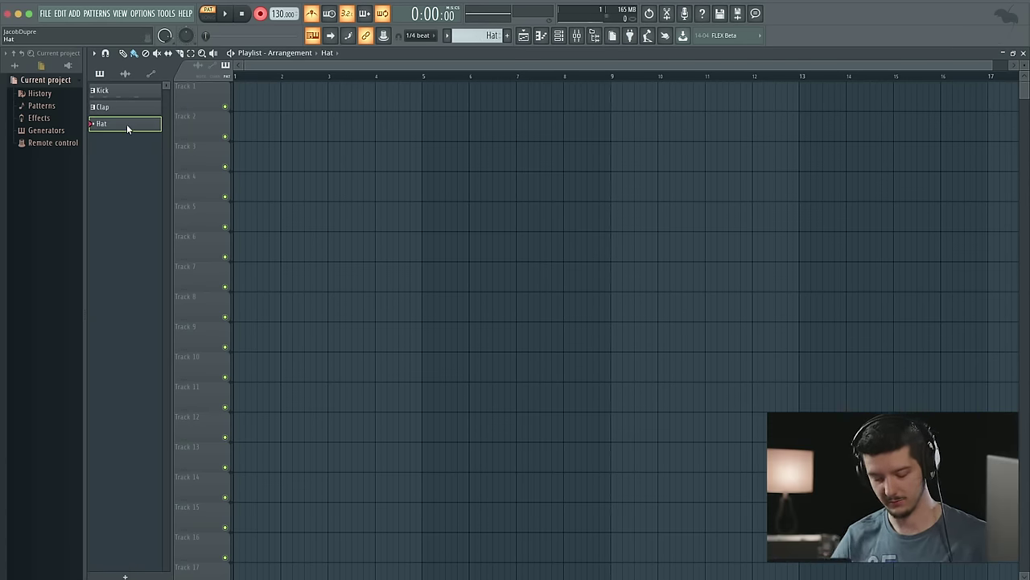
key("F6")
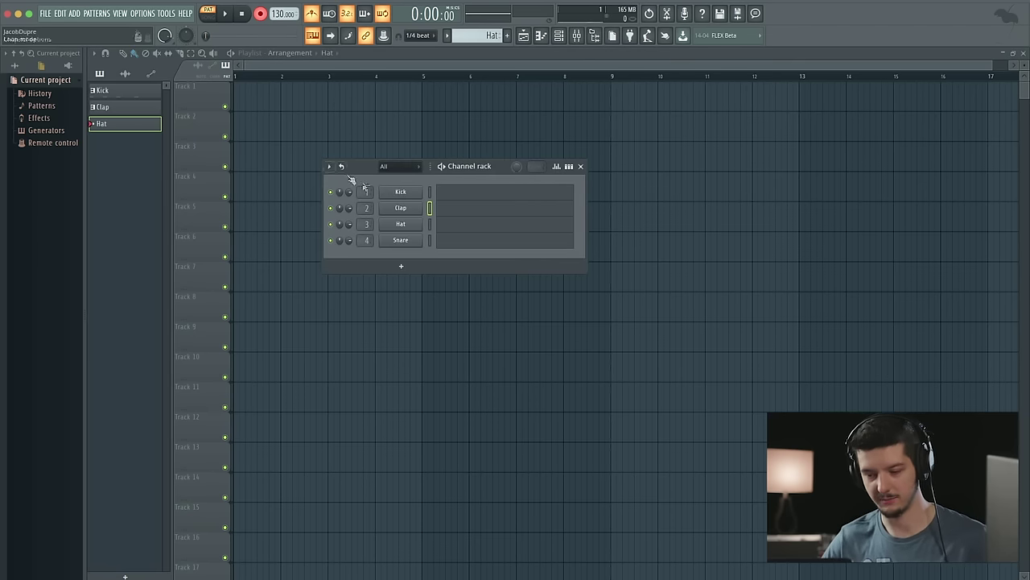
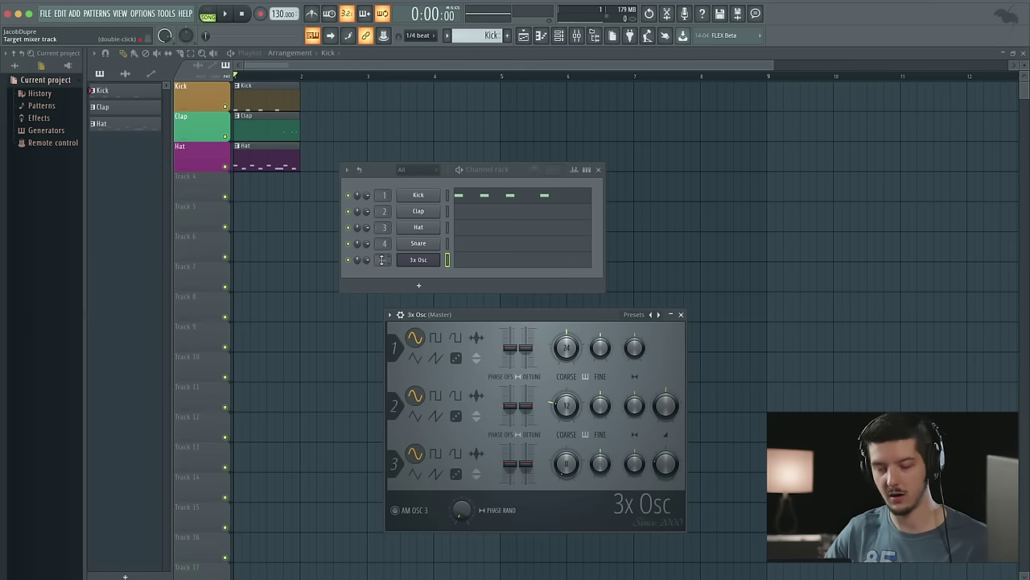
Route the 3x Osc channel to mixer track 5 and bring up the mixer
left_click_drag(382, 260, 383, 248)
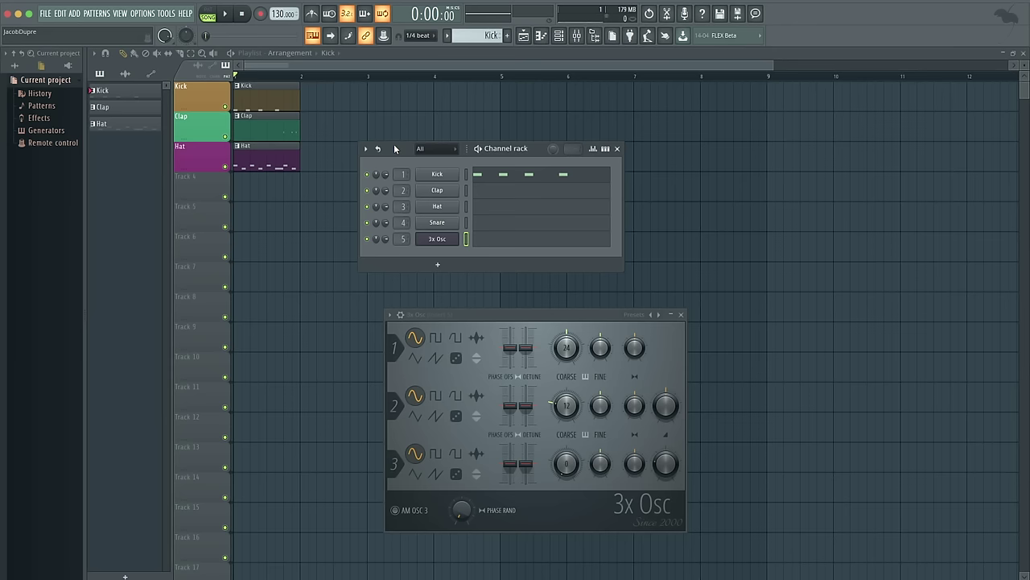
key("F9")
left_click_drag(256, 263, 316, 112)
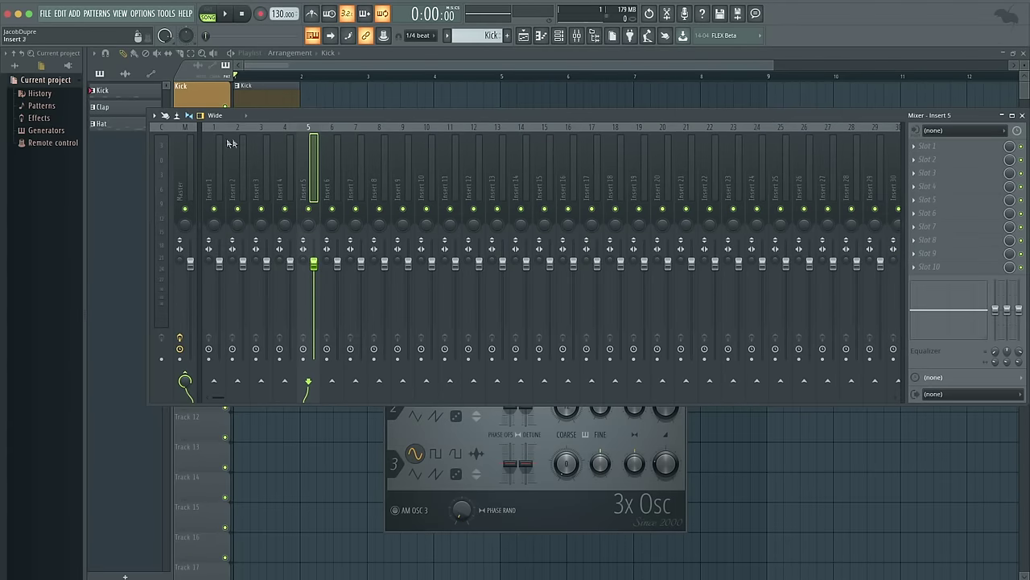
Examine mixer inserts 1 to 5 one by one and check their level meters while playing the drum arrangement
left_click(214, 129)
left_click(235, 129)
left_click(261, 130)
left_click(285, 129)
left_click(307, 128)
left_click_drag(279, 116, 286, 253)
key("space")
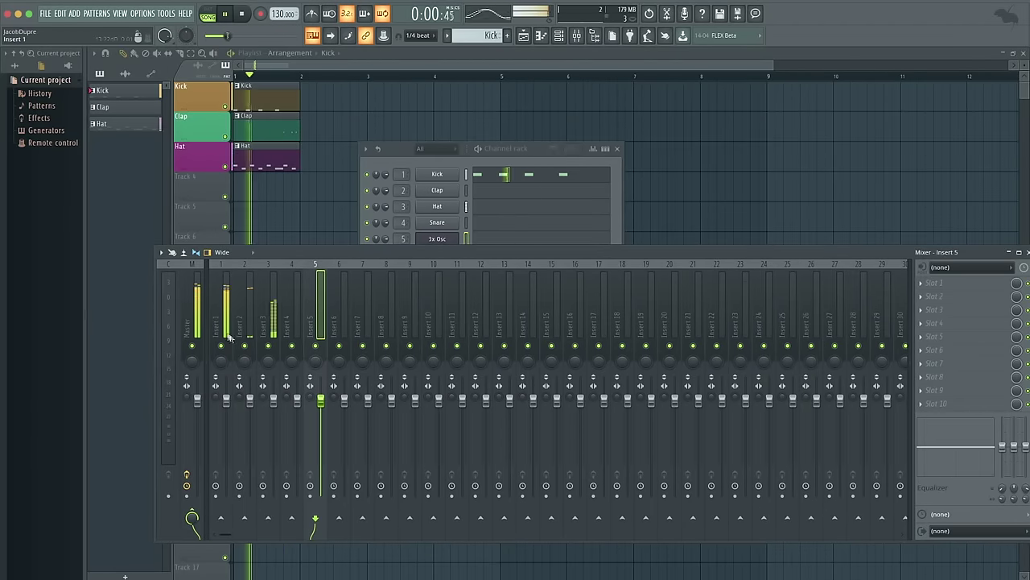
key("space")
left_click(223, 265)
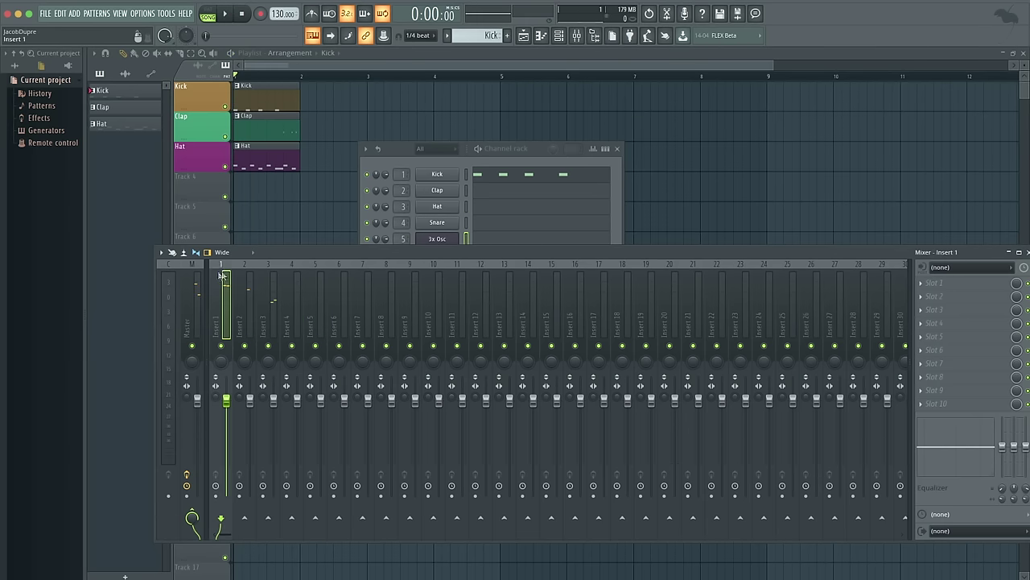
left_click(245, 266)
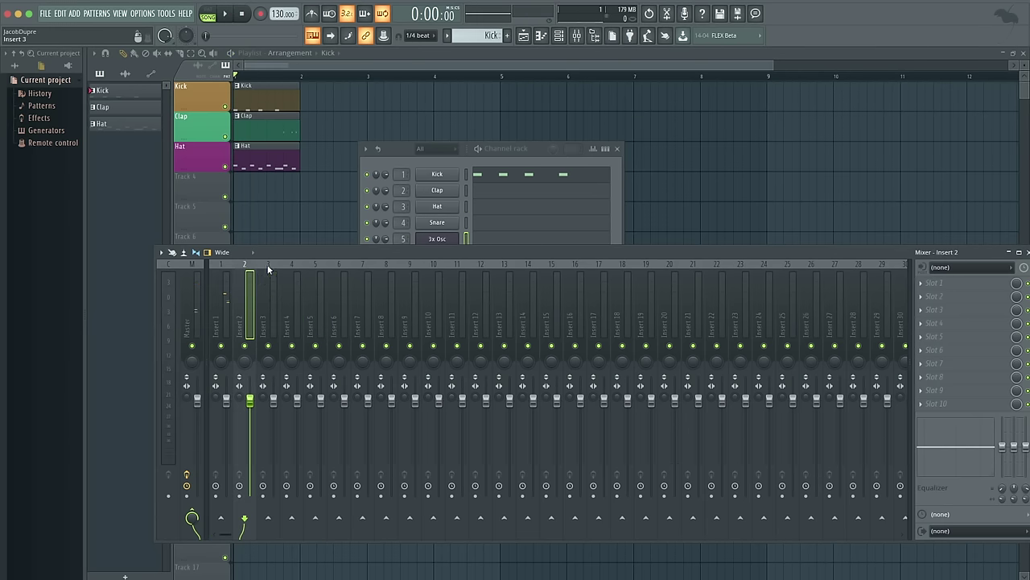
left_click(268, 267)
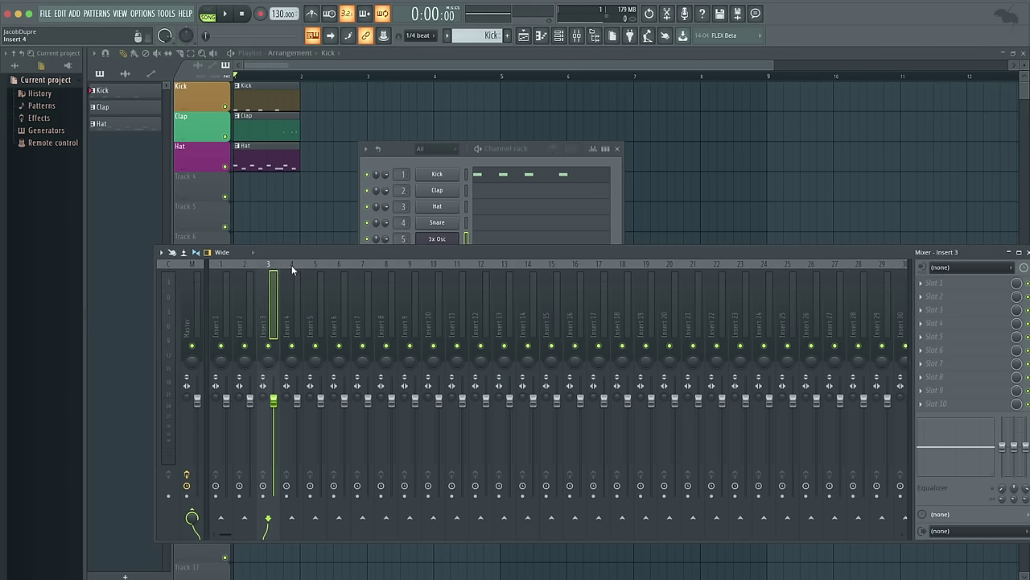
left_click(319, 266)
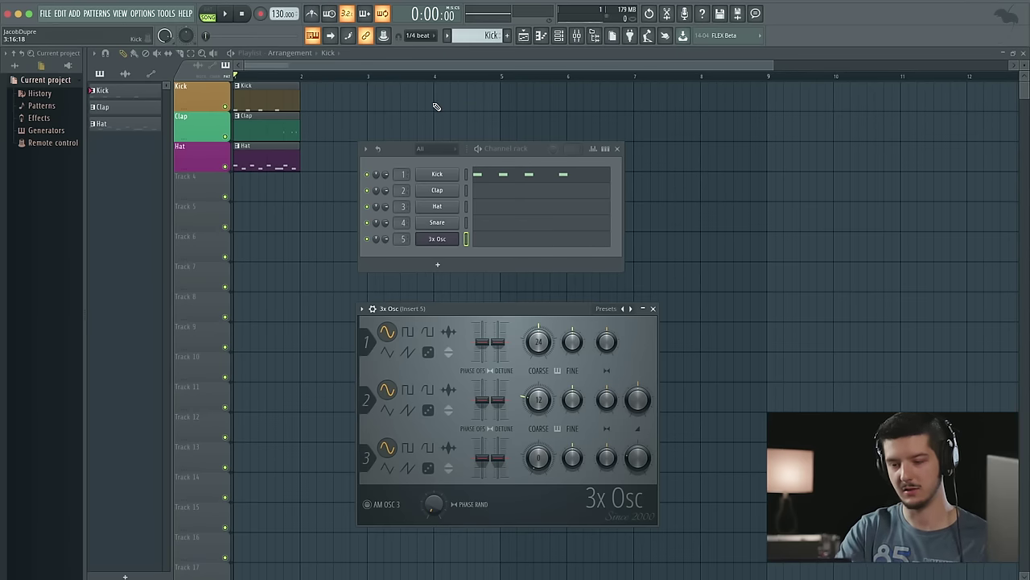
Play the drum arrangement in song mode while auditioning notes on the 3x Osc
key("l")
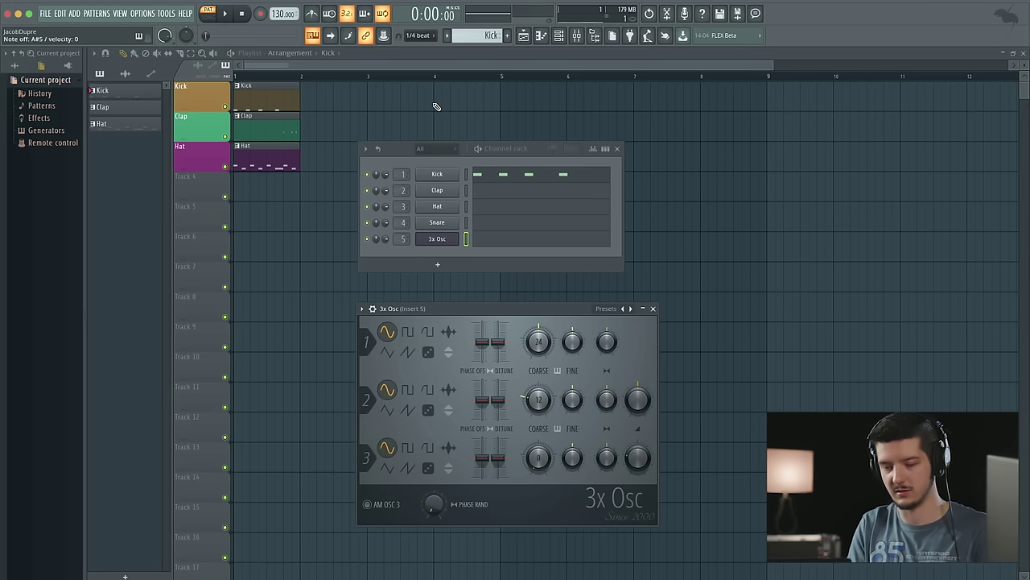
key("space")
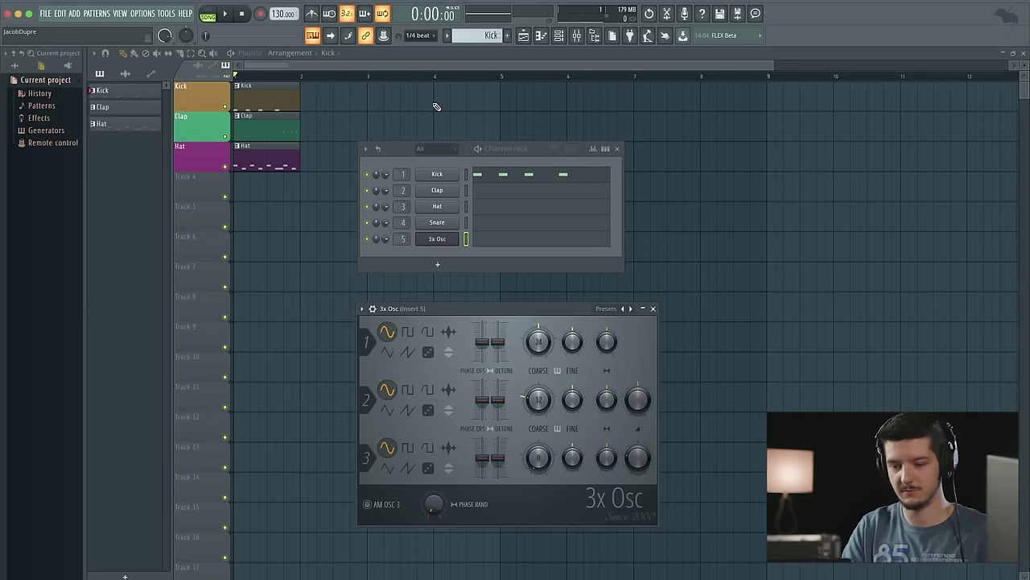
key("space")
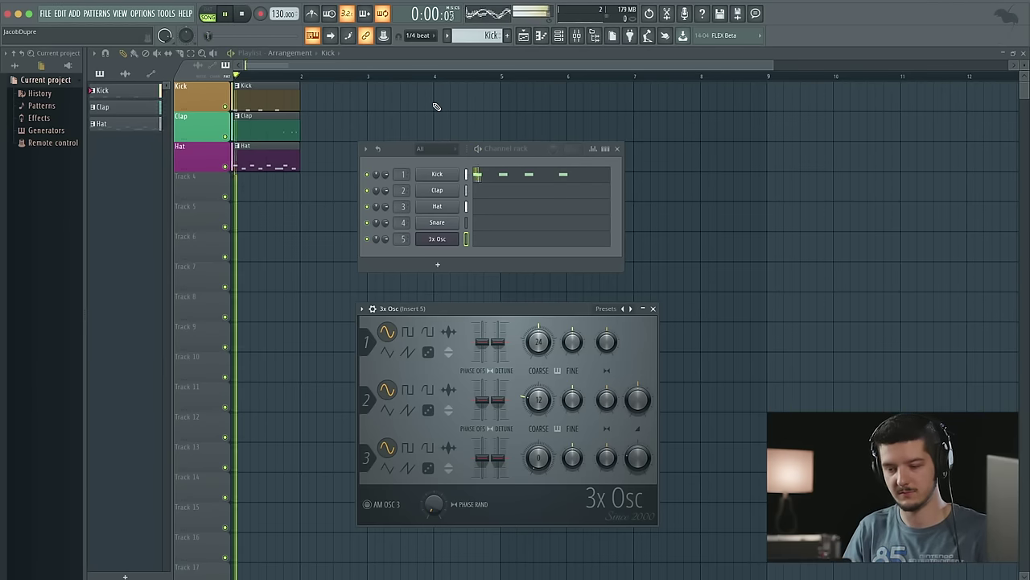
key("space")
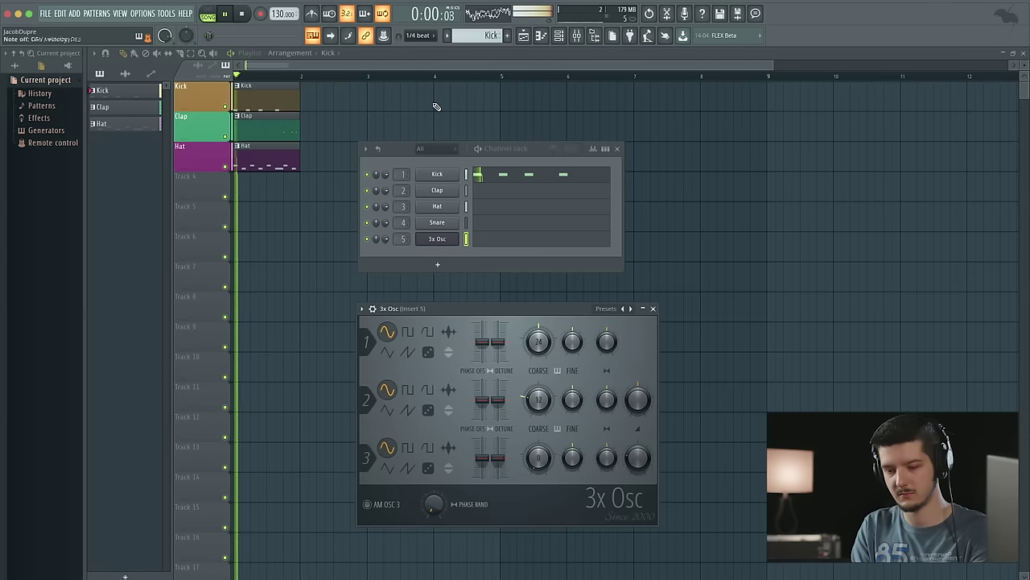
key("space")
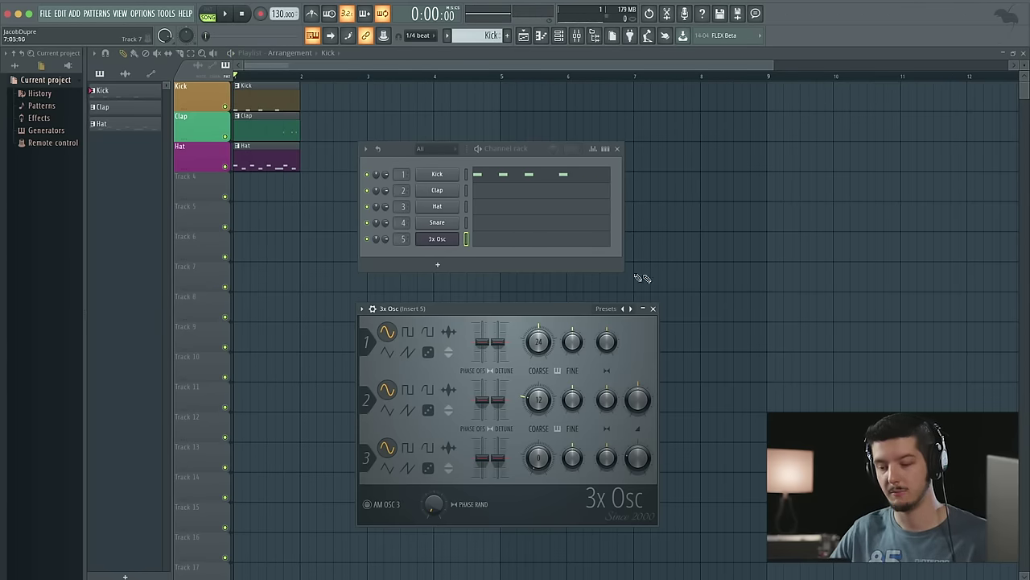
Widen the channel rack slightly and add a fourth pattern named Chords 1
left_click_drag(620, 267, 649, 276)
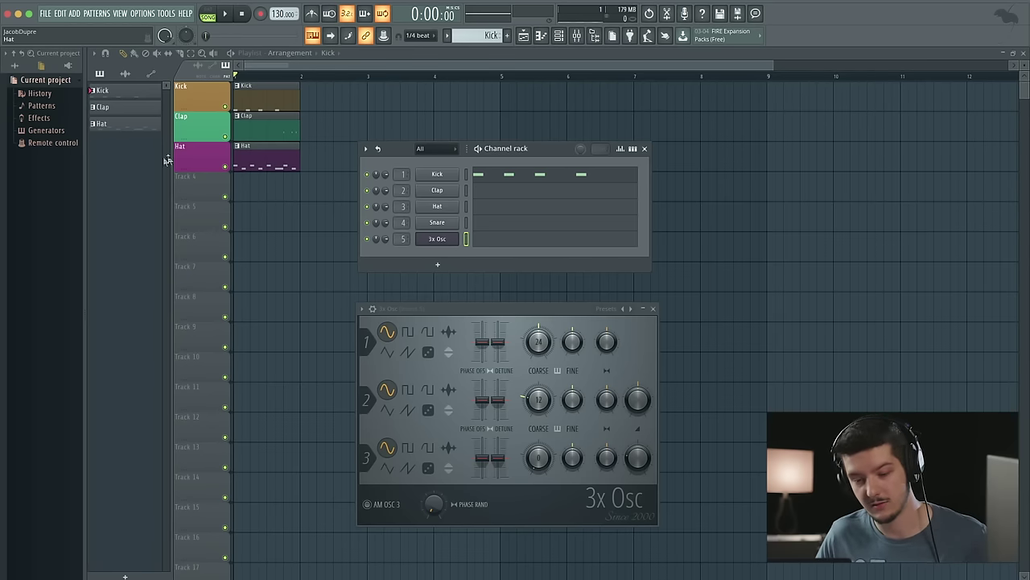
left_click(508, 37)
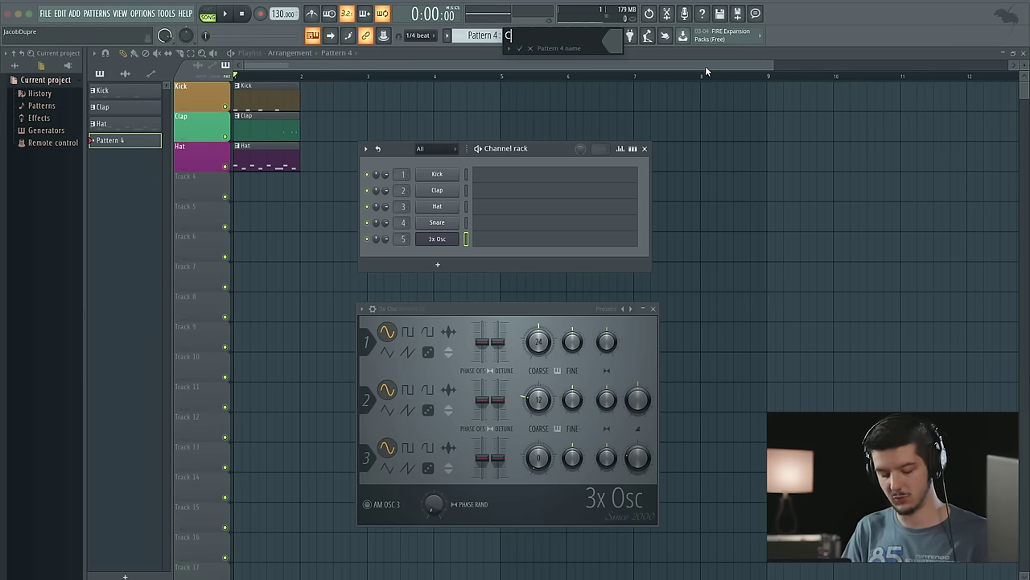
type("Chords 1")
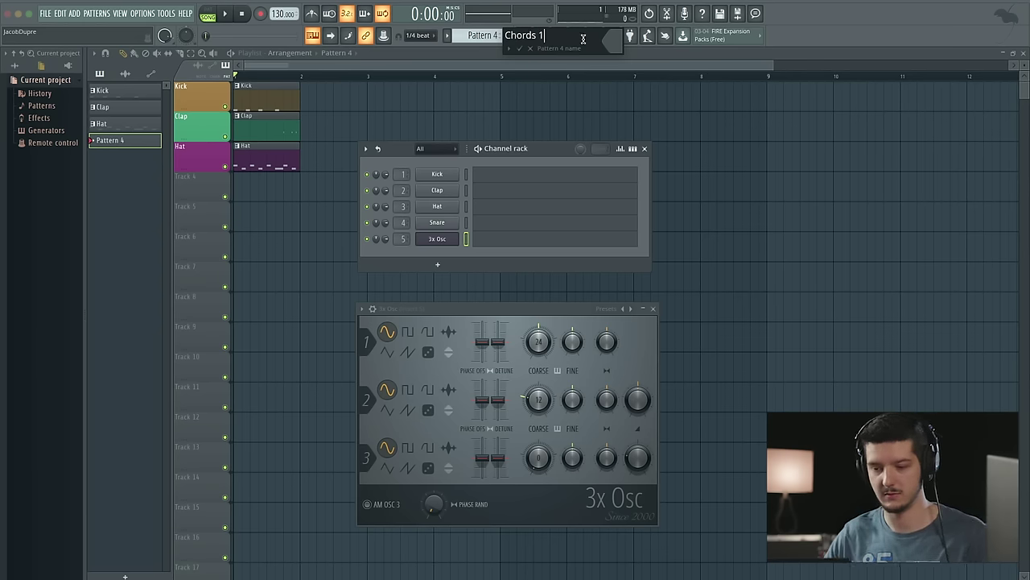
left_click(519, 50)
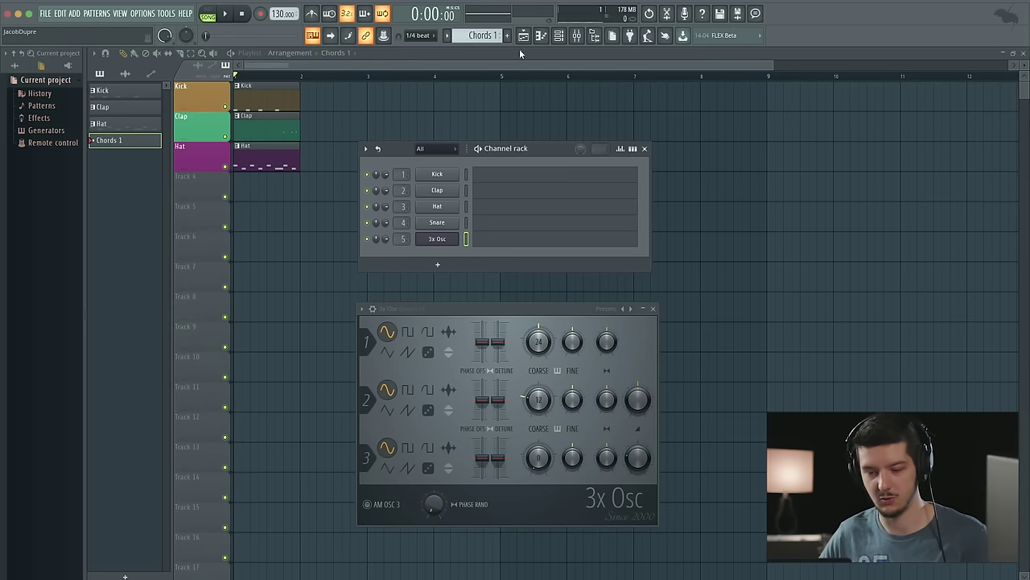
Detach the channel rack so it stays visible while switching between the Kick, Clap and Hat patterns
left_click(119, 123)
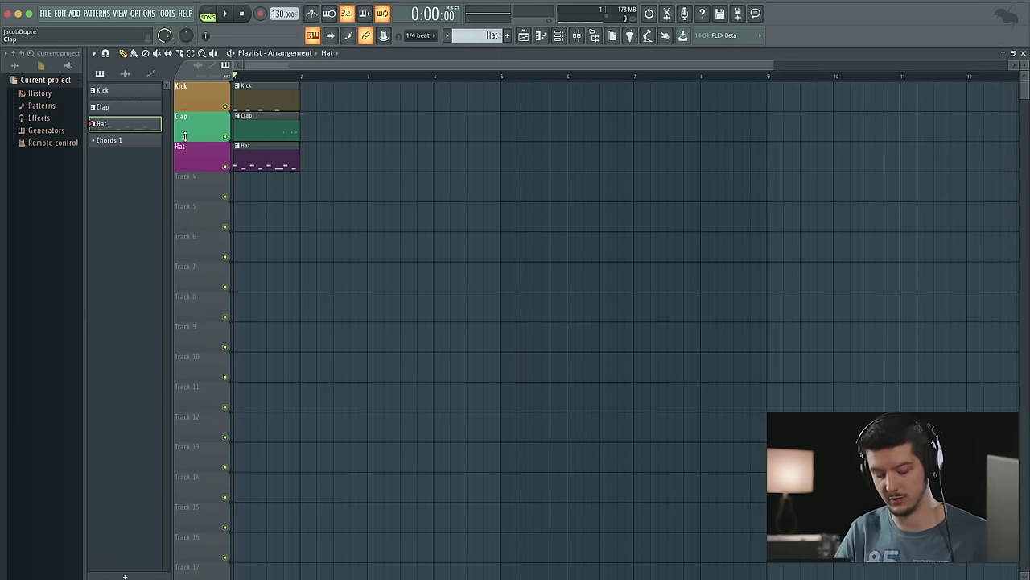
key("F6")
left_click(366, 150)
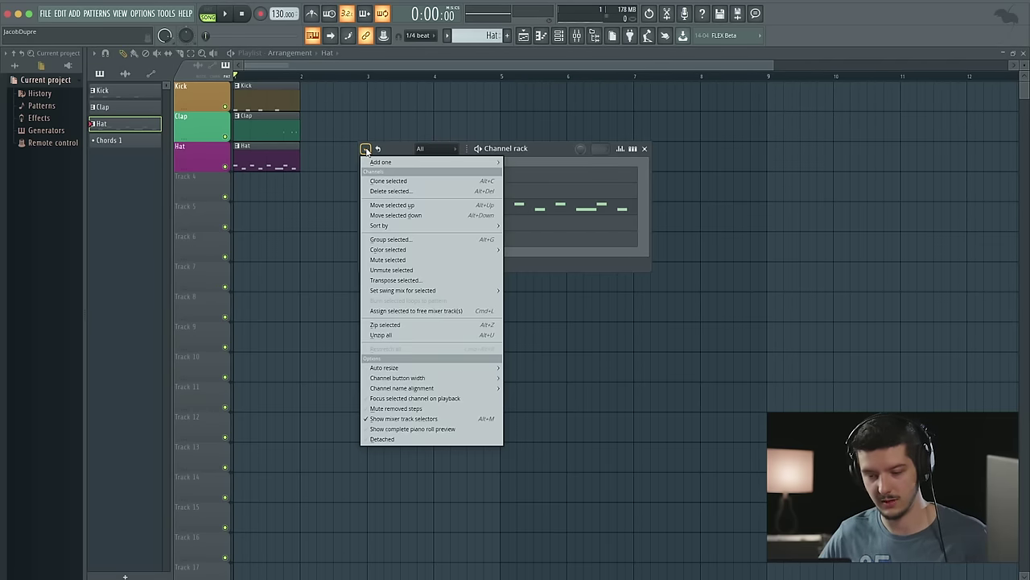
left_click(392, 440)
left_click(119, 94)
left_click(122, 109)
left_click(128, 125)
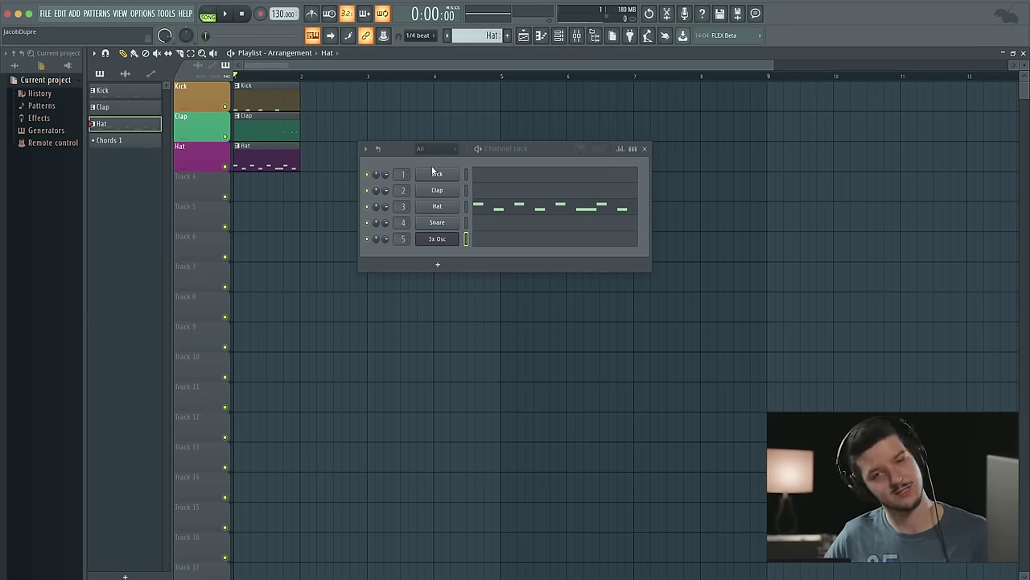
Select the Chords 1 pattern, then reposition the channel rack and widen it to show several bars
left_click(121, 140)
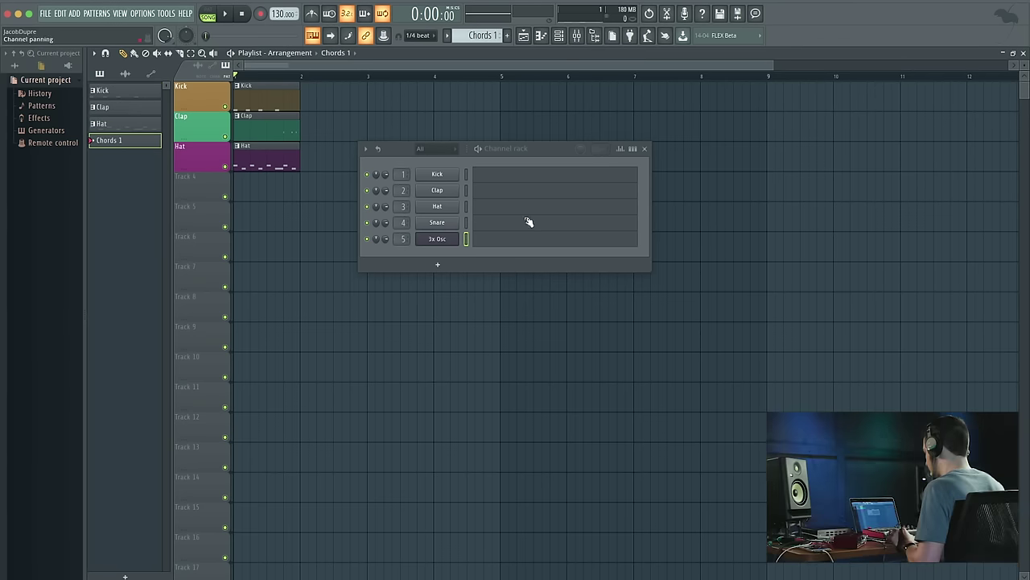
left_click_drag(383, 148, 347, 165)
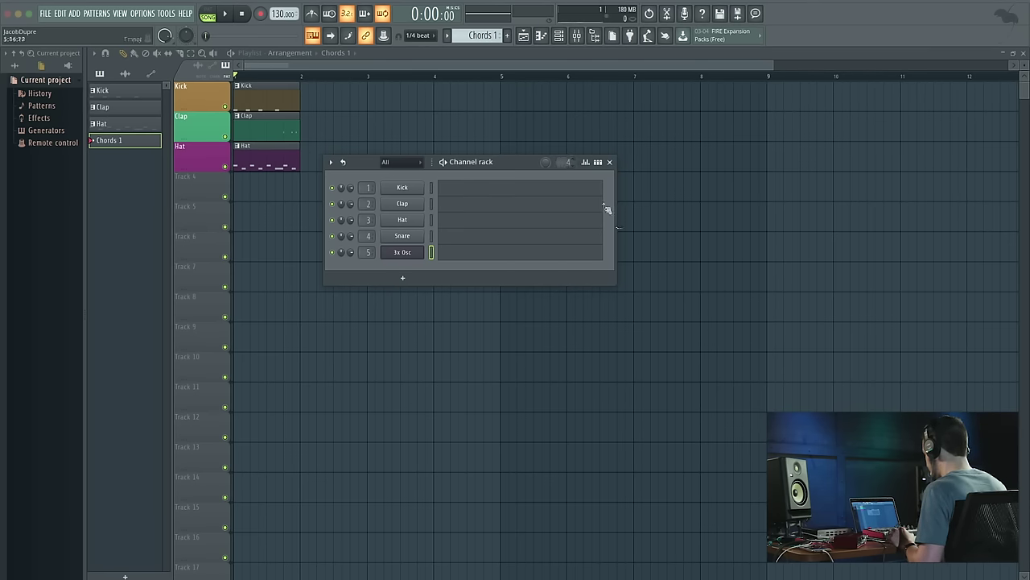
left_click_drag(608, 274, 844, 325)
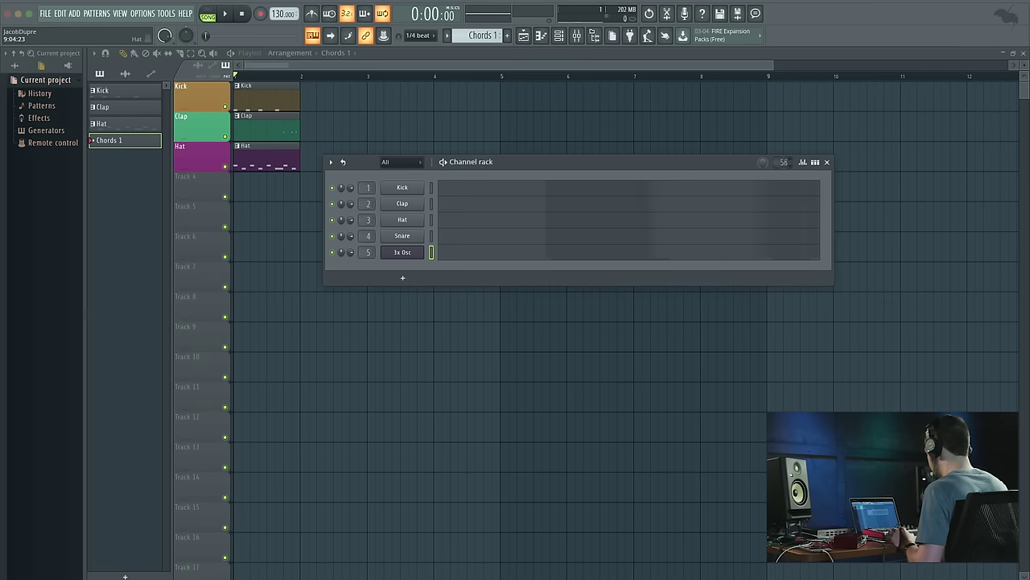
Set the Chords 1 pattern length to 2 bars in the channel rack
left_click(129, 108)
mouse_move(783, 160)
left_mouse_down()
mouse_move(783, 125)
mouse_move(783, 161)
left_mouse_up()
left_click(125, 141)
left_click(788, 165)
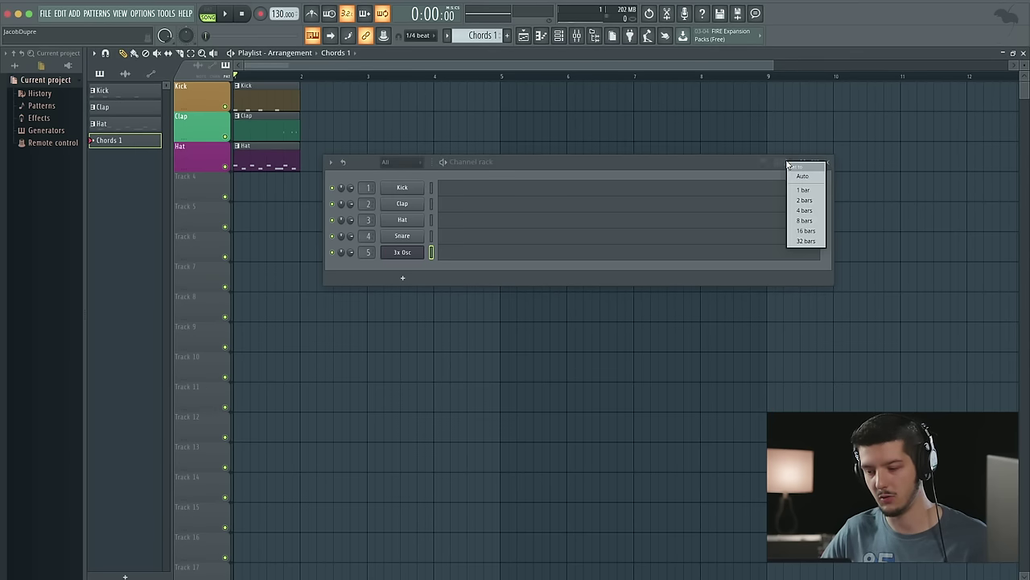
left_click(812, 201)
left_click(787, 164)
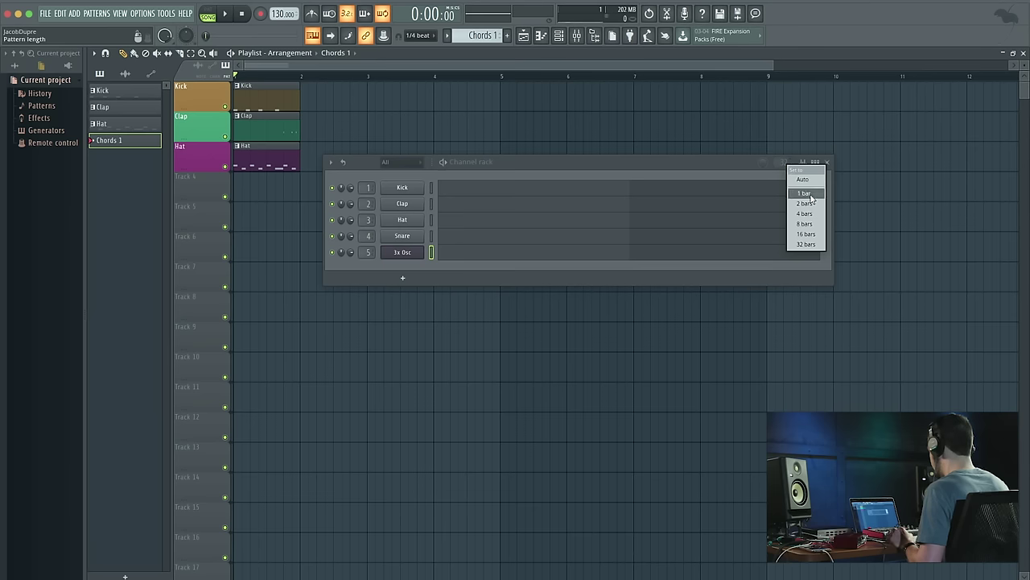
left_click(724, 156)
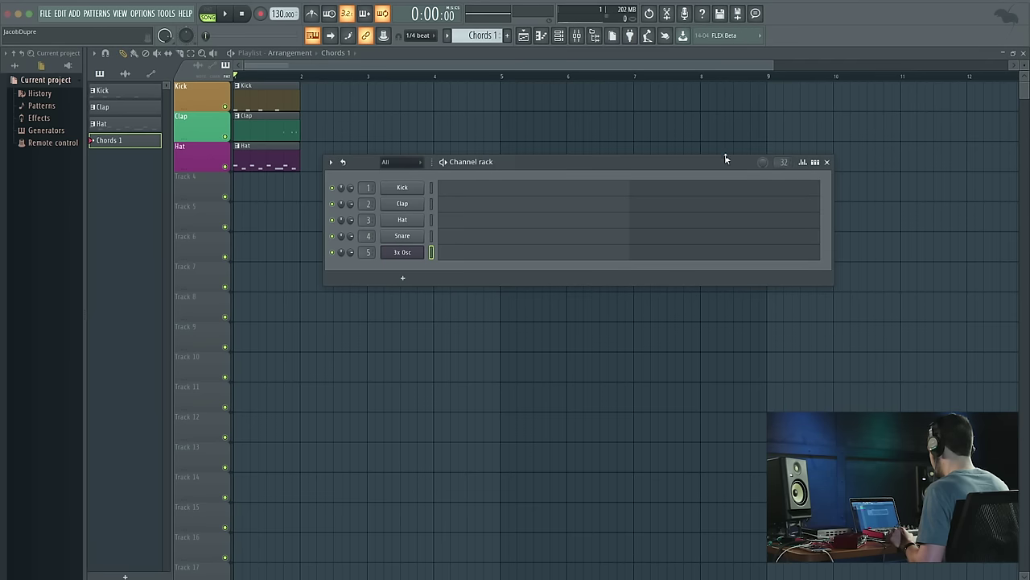
left_click(783, 158)
left_click(805, 199)
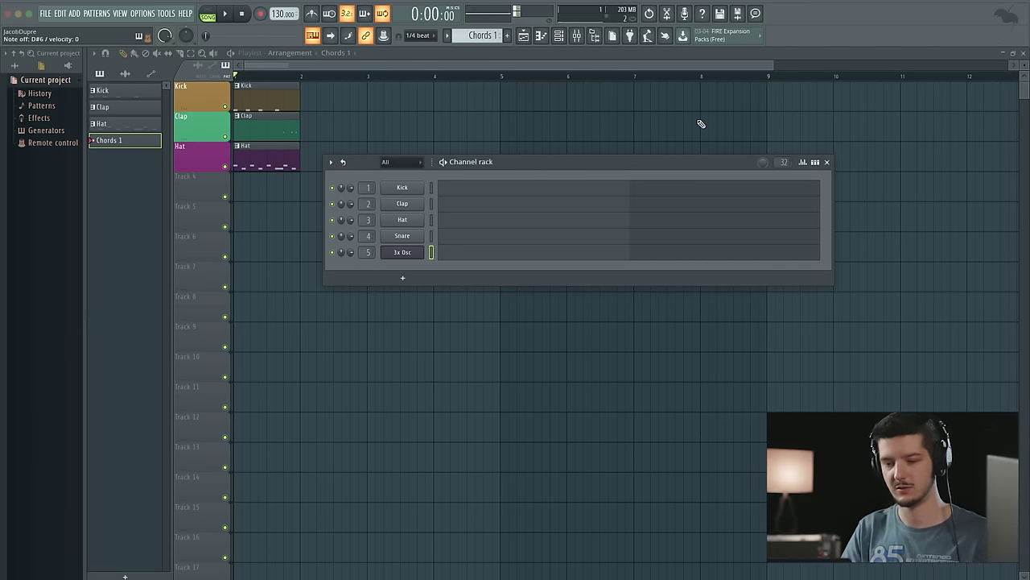
Play the drum arrangement briefly, then switch to pattern mode and play the pattern with the metronome on
key("space")
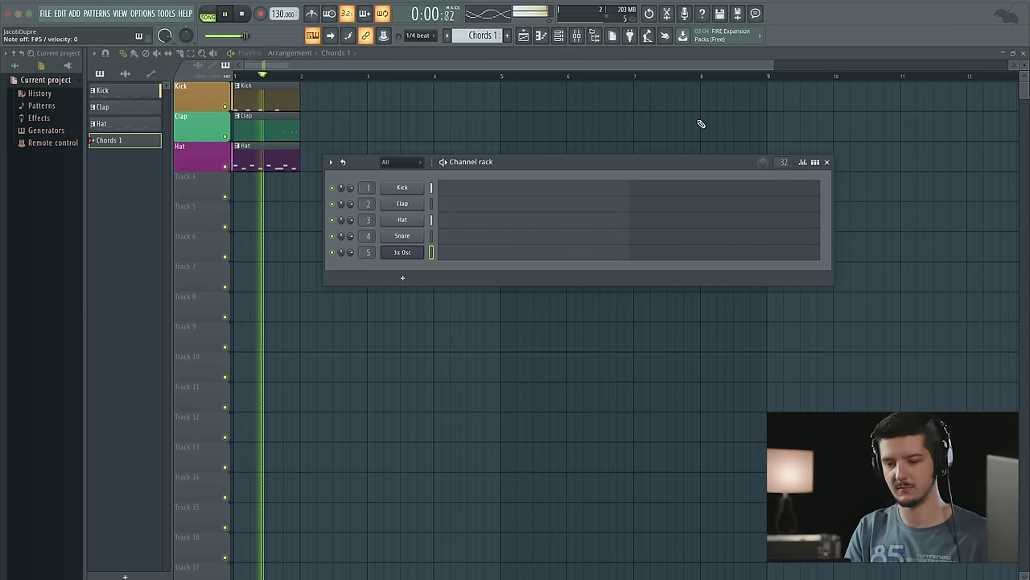
key("space")
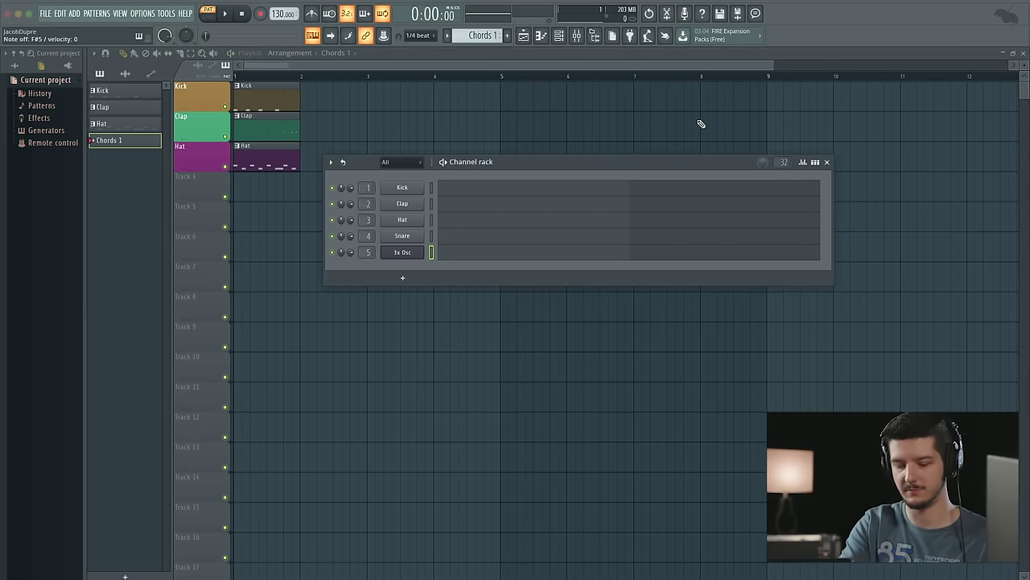
key("space")
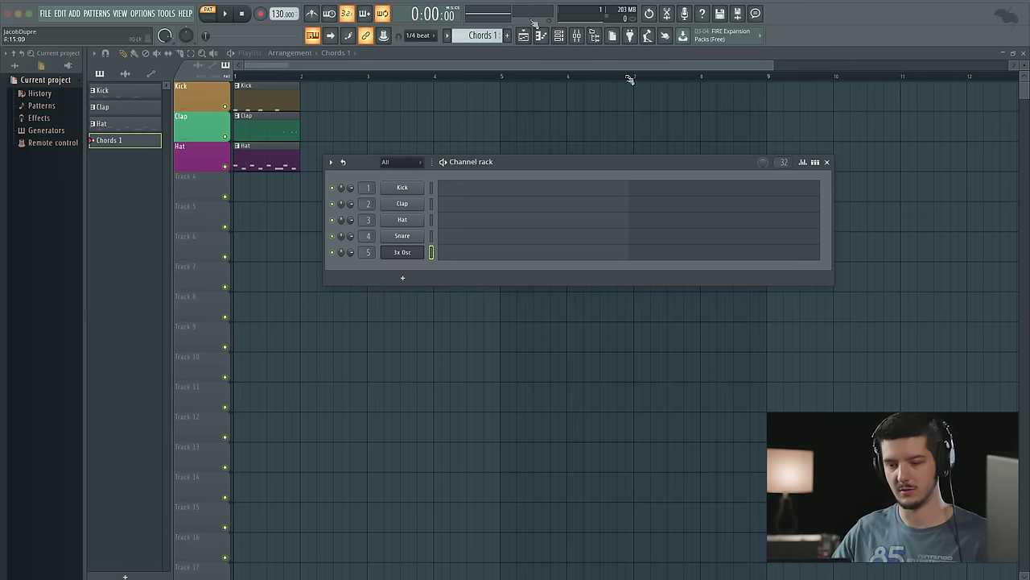
left_click(311, 16)
key("space")
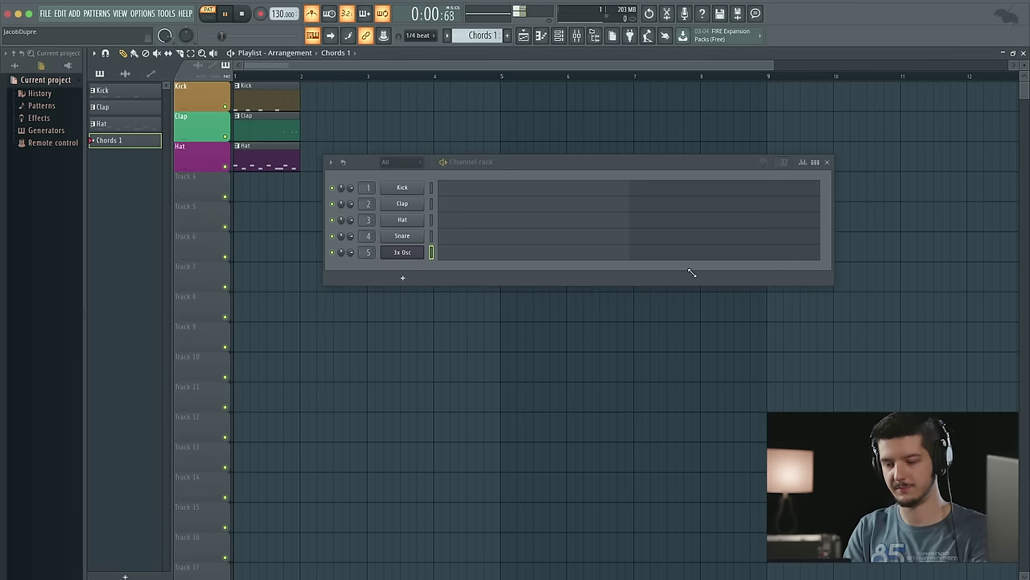
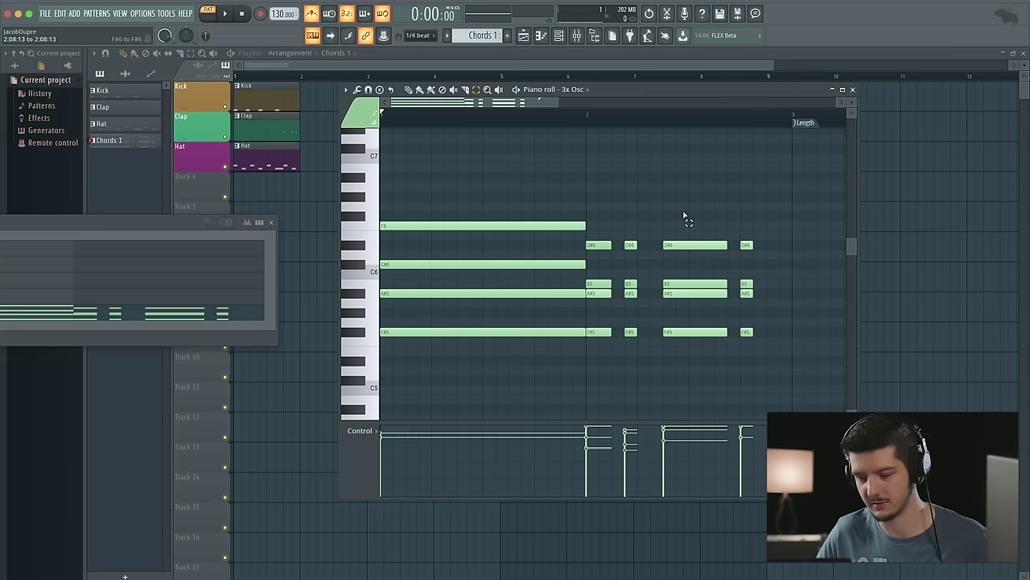
Play back the recorded 3x Osc chords of the Chords 1 pattern in the piano roll
left_click_drag(685, 222, 713, 381)
left_click(693, 153)
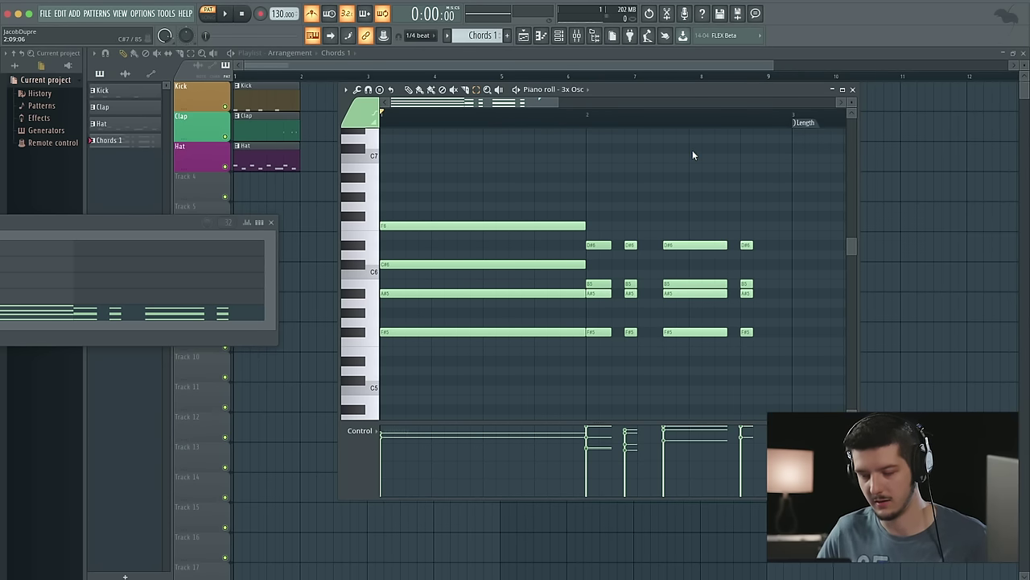
key("space")
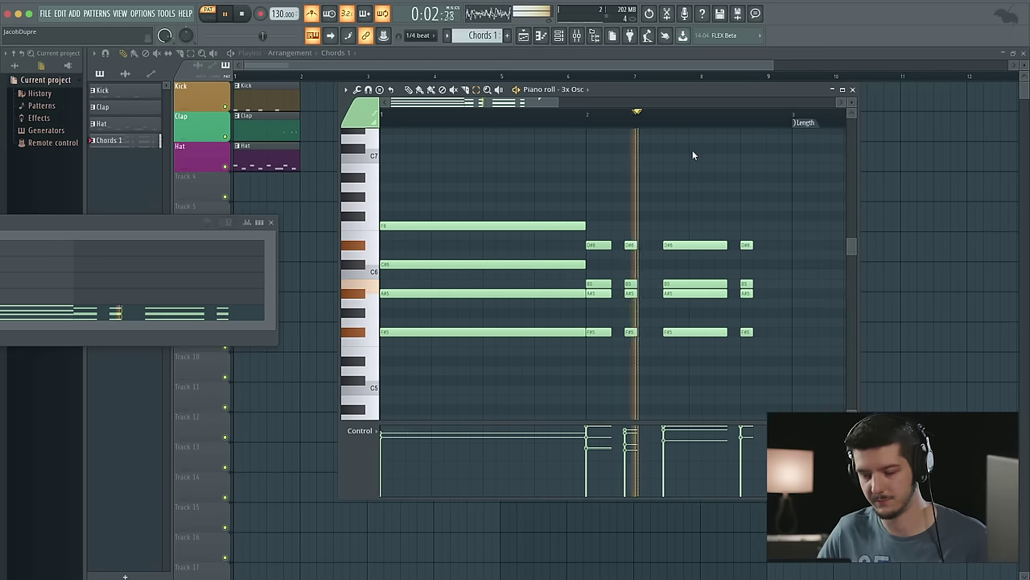
key("space")
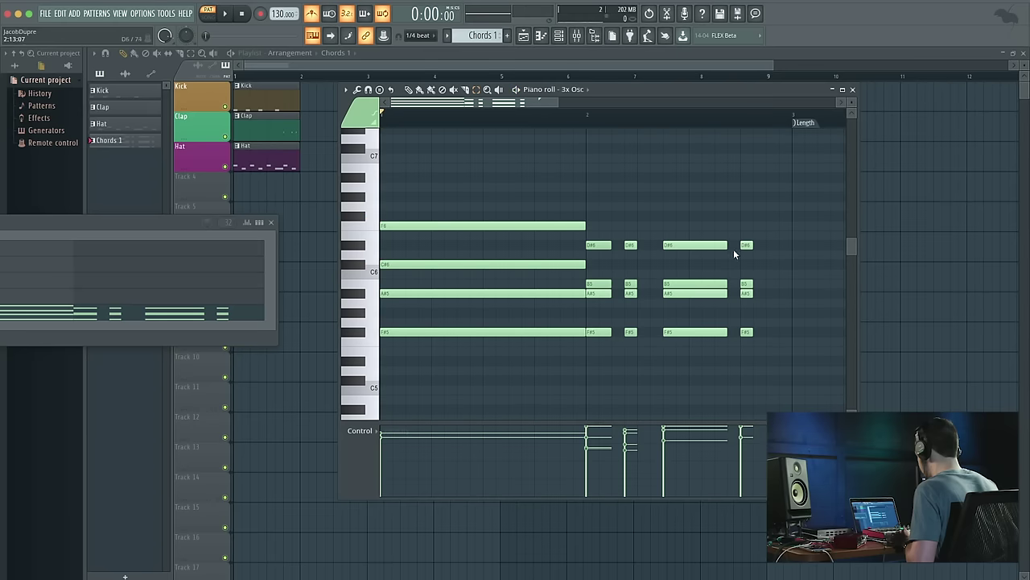
Try shortening the third chord of bar 2 in the piano roll and play the pattern
left_click_drag(732, 349, 654, 231)
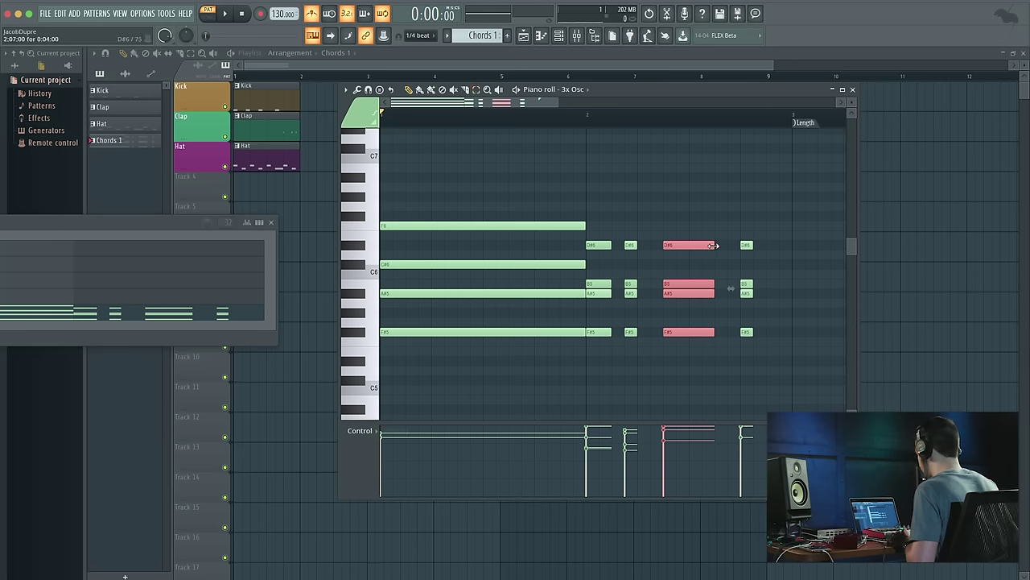
mouse_move(688, 243)
left_mouse_down()
mouse_move(639, 200)
mouse_move(685, 229)
mouse_move(680, 245)
mouse_move(697, 248)
left_mouse_up()
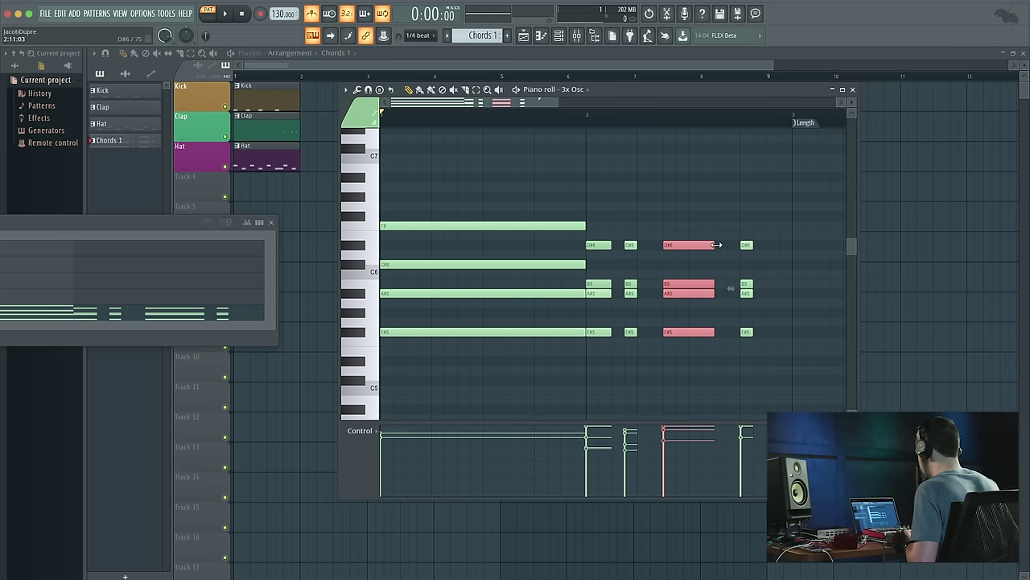
key("space")
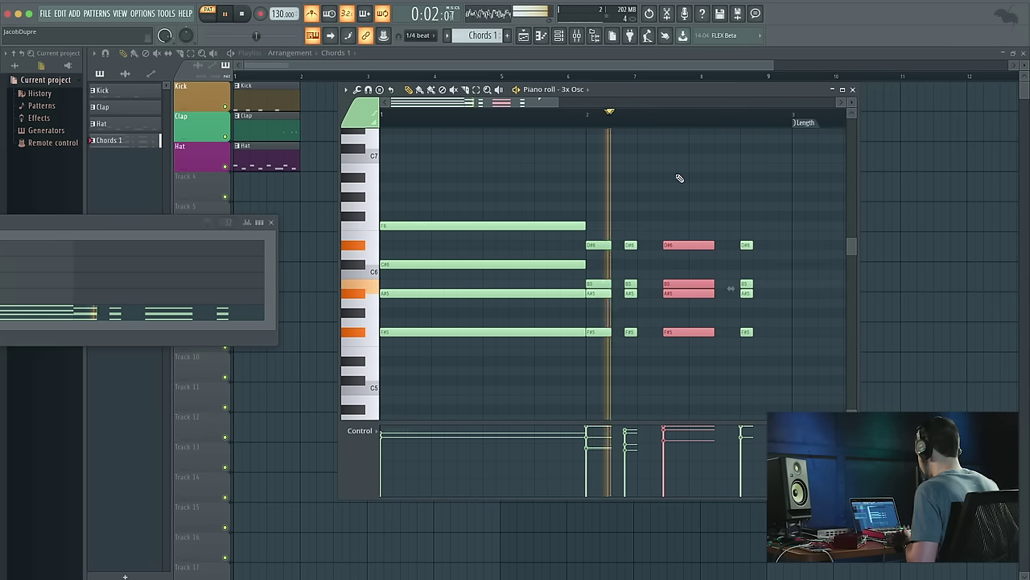
key("space")
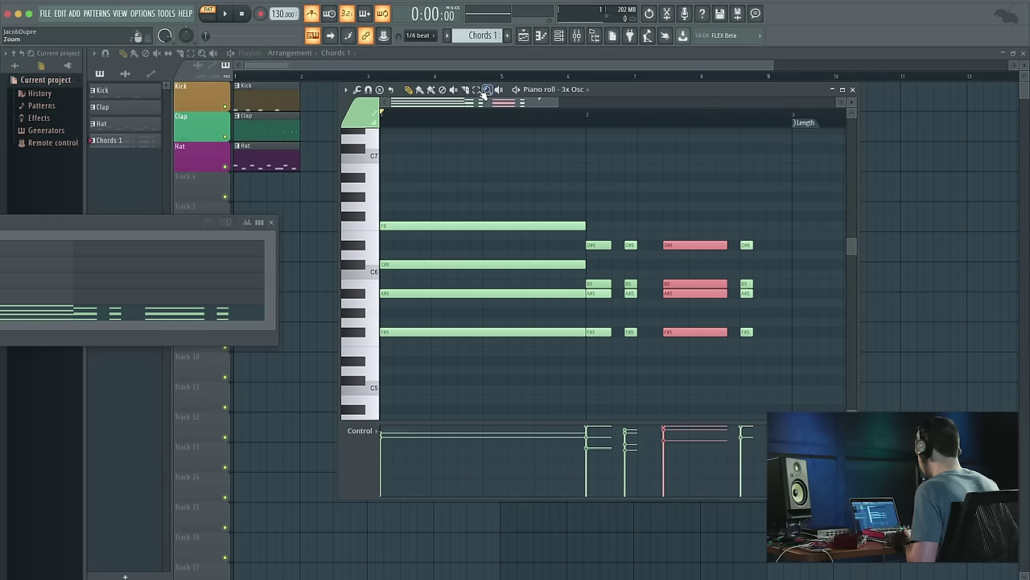
Lengthen the last chord of bar 2 to two steps, play the pattern and close the piano roll
left_click_drag(742, 235, 757, 351)
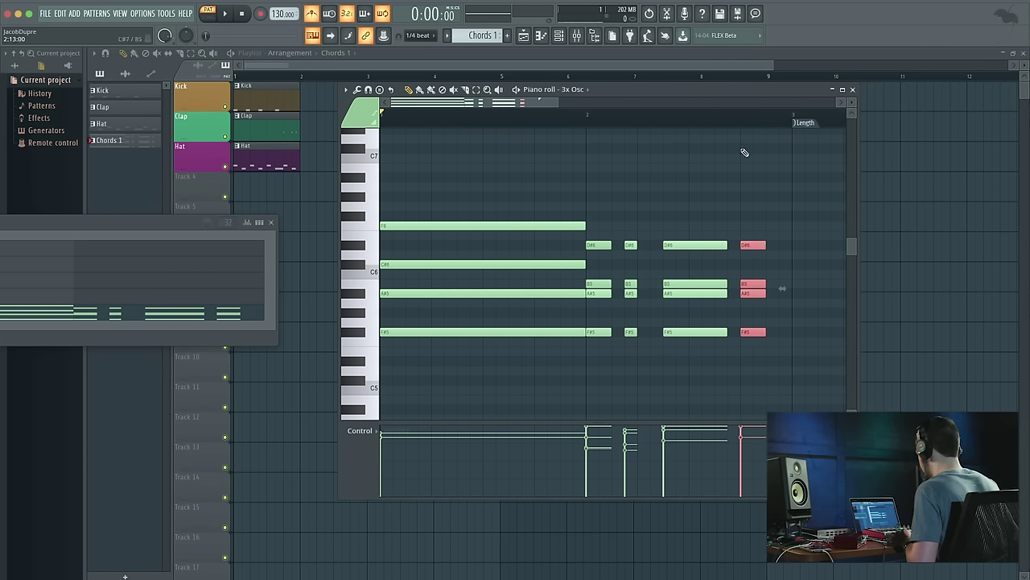
key("space")
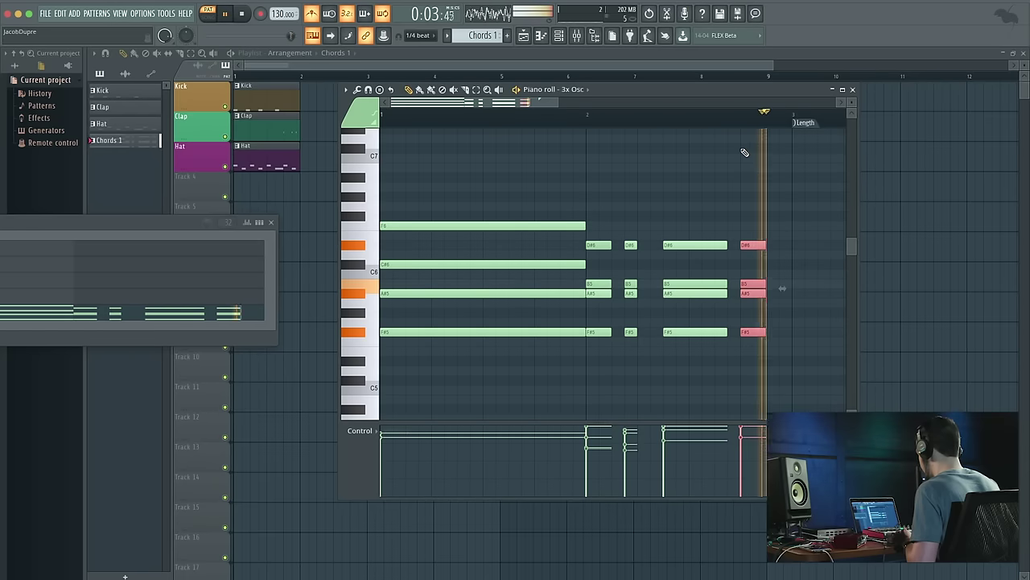
key("space")
left_click(853, 90)
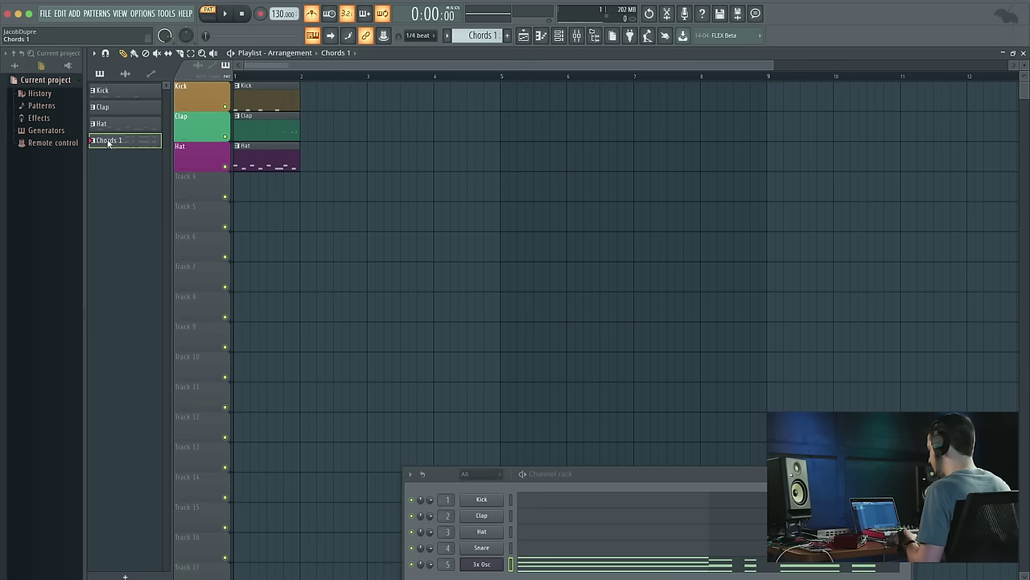
Place Chords 1 at bar 1 on Track 4, and add Hat, Clap and Hat clips at bar 2 on the three drum tracks
left_click_drag(108, 143, 236, 192)
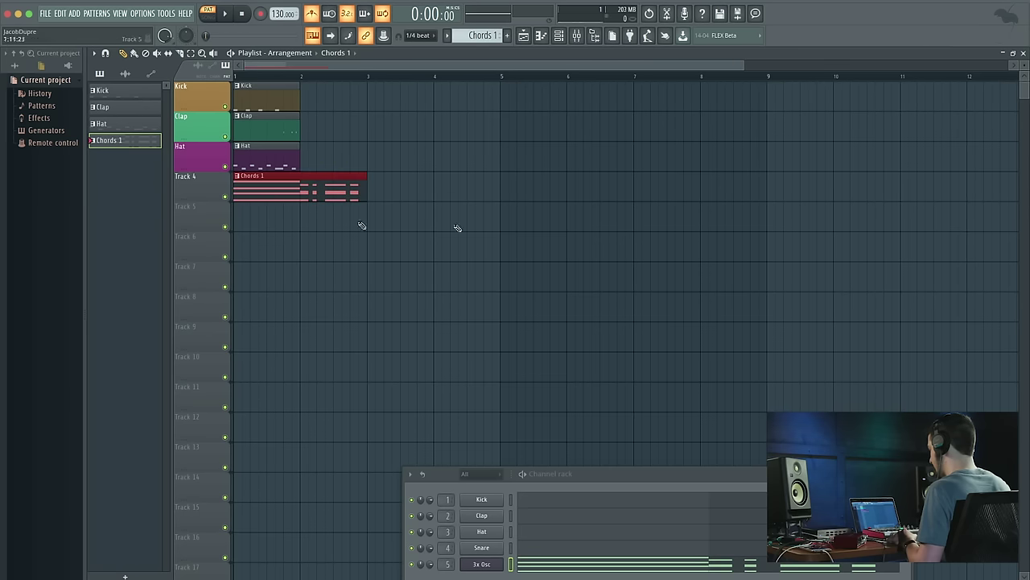
left_click(263, 164)
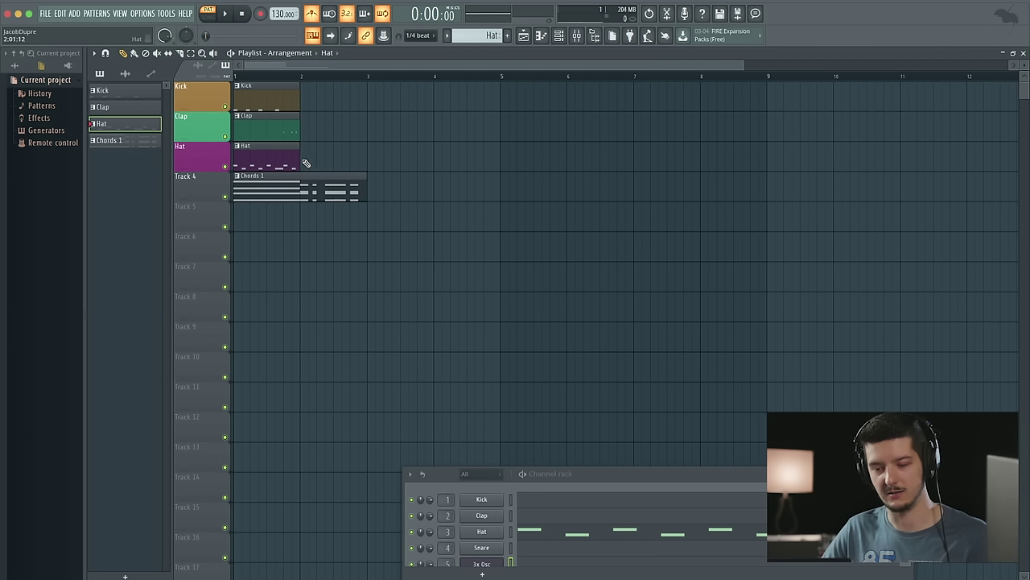
left_click(303, 97)
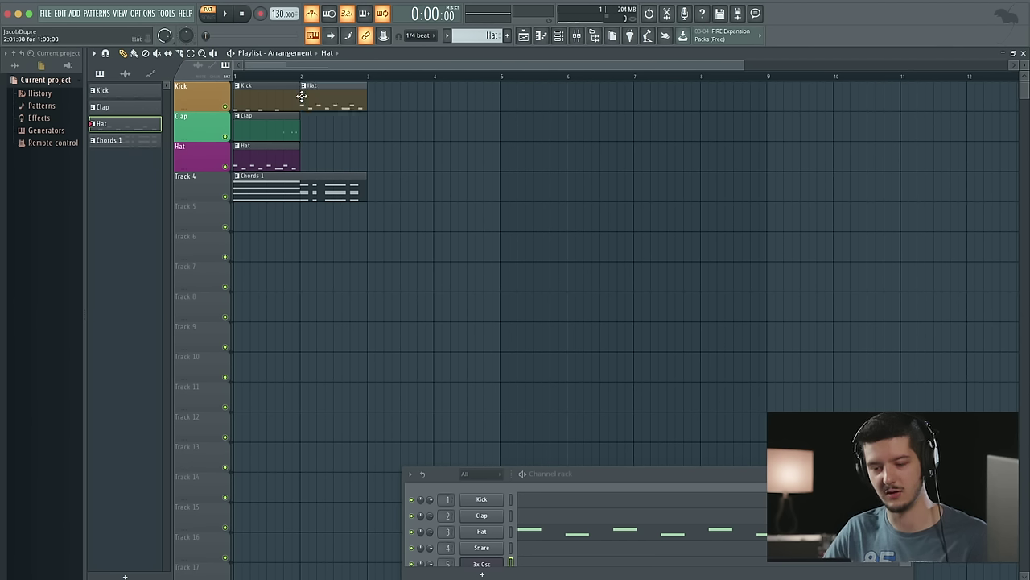
left_click(272, 137)
left_click(301, 132)
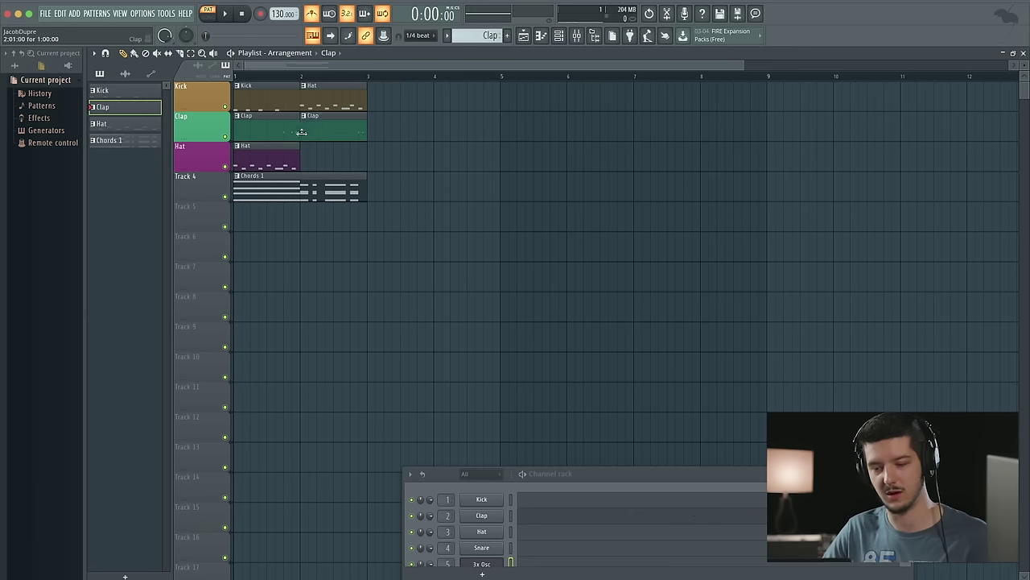
left_click(270, 155)
left_click(306, 159)
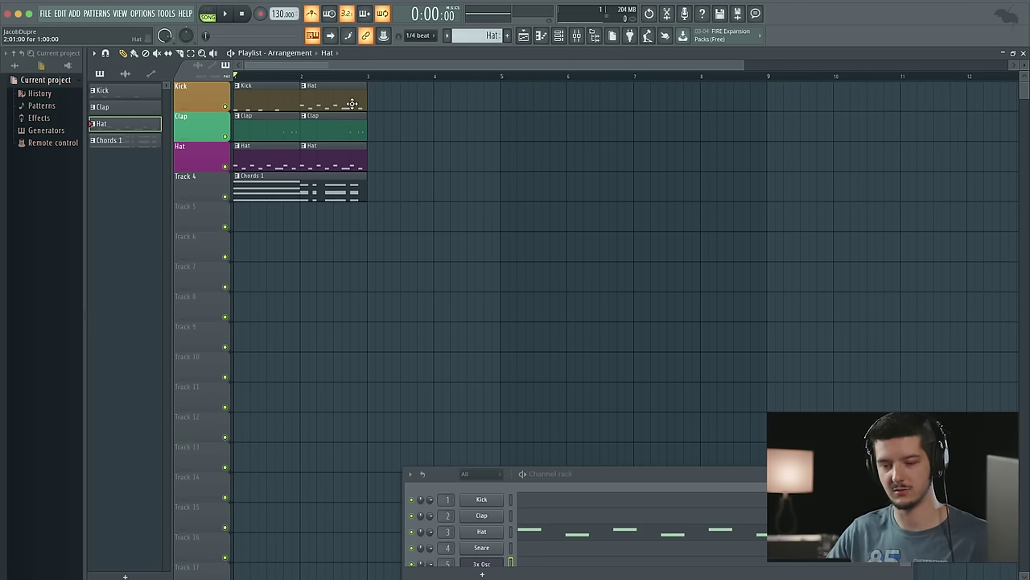
Play the arrangement, then replace the Hat clip at bar 2 of the Kick track with a Kick clip
key("space")
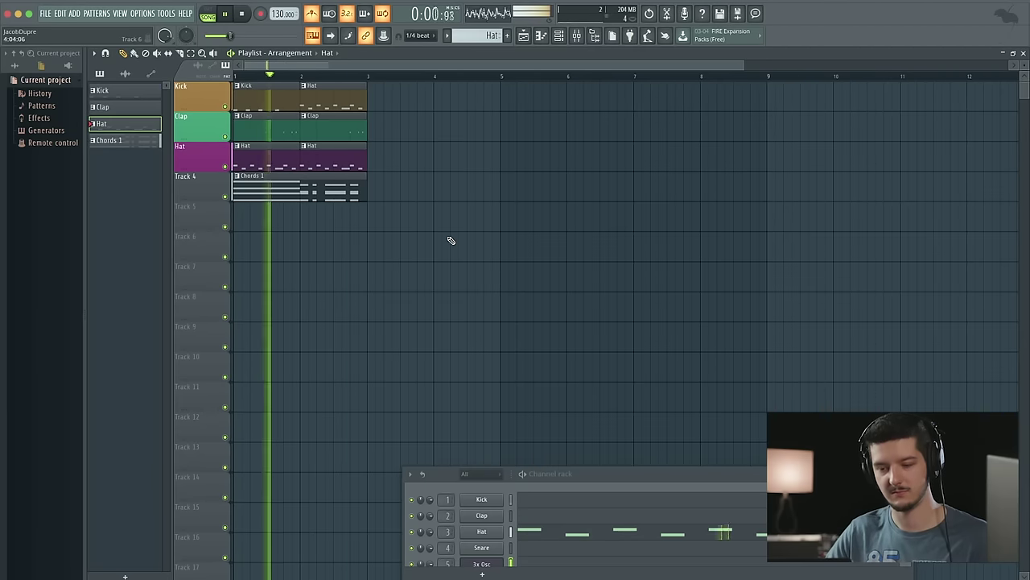
key("space")
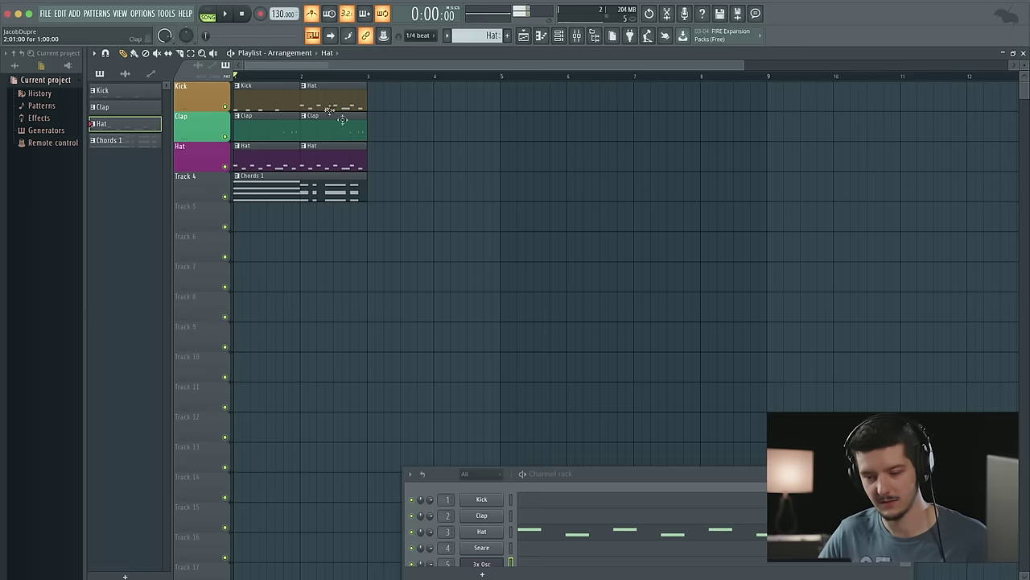
right_click(328, 99)
left_click(278, 94)
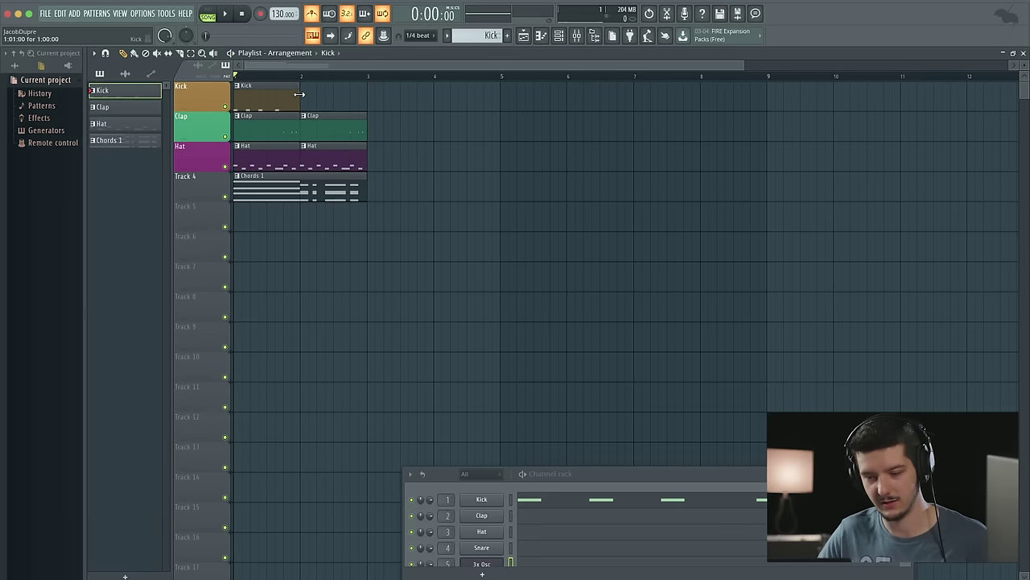
left_click(306, 99)
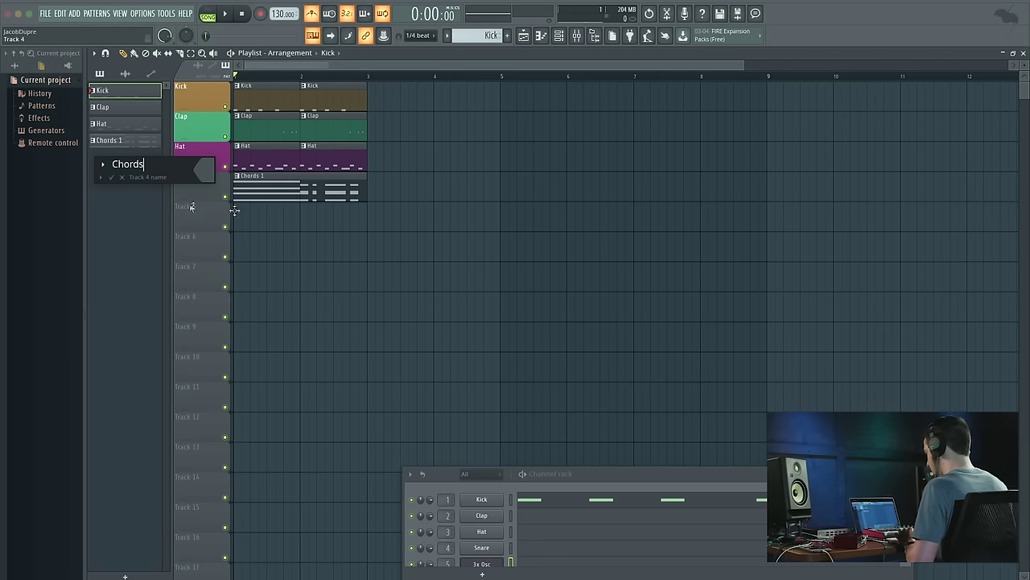
Name playlist track 4 Chords, colour it purple, and play the full arrangement
left_click(209, 179)
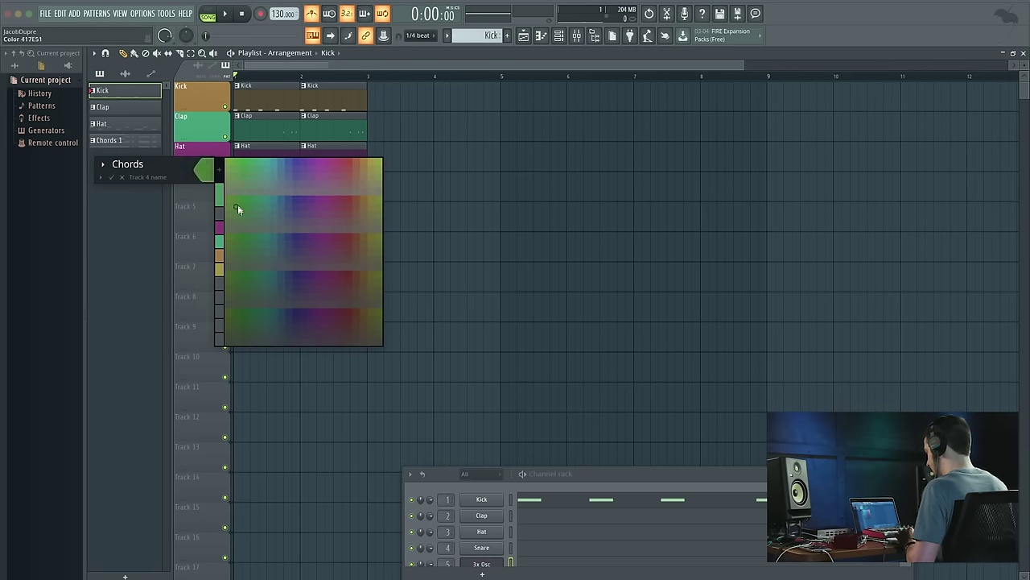
left_click(305, 211)
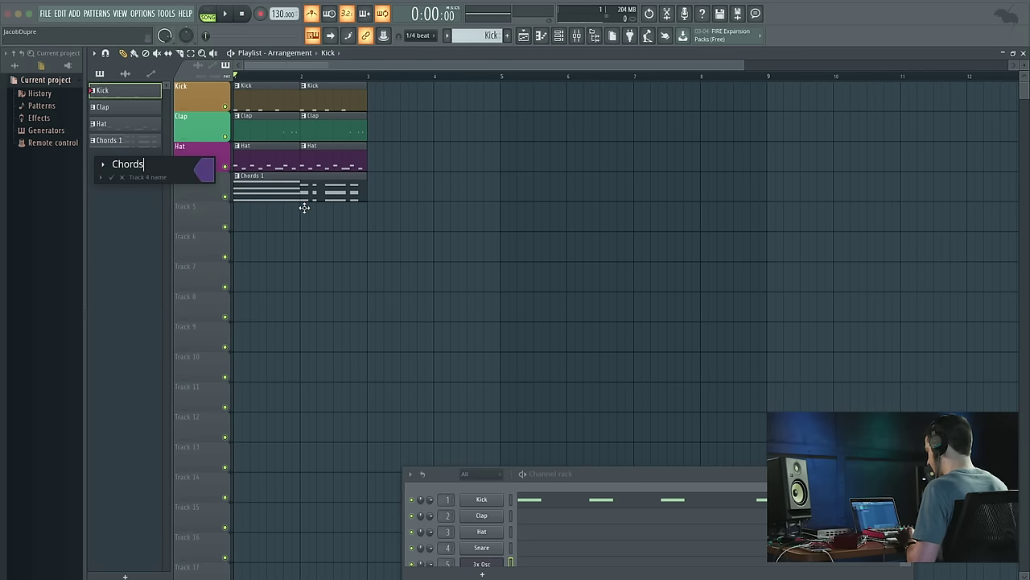
left_click(110, 176)
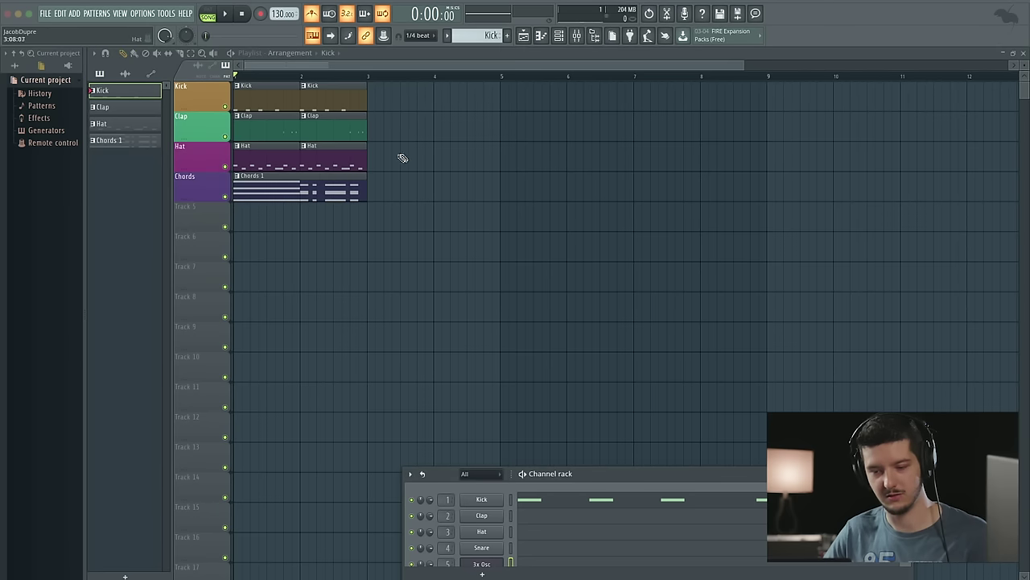
key("space")
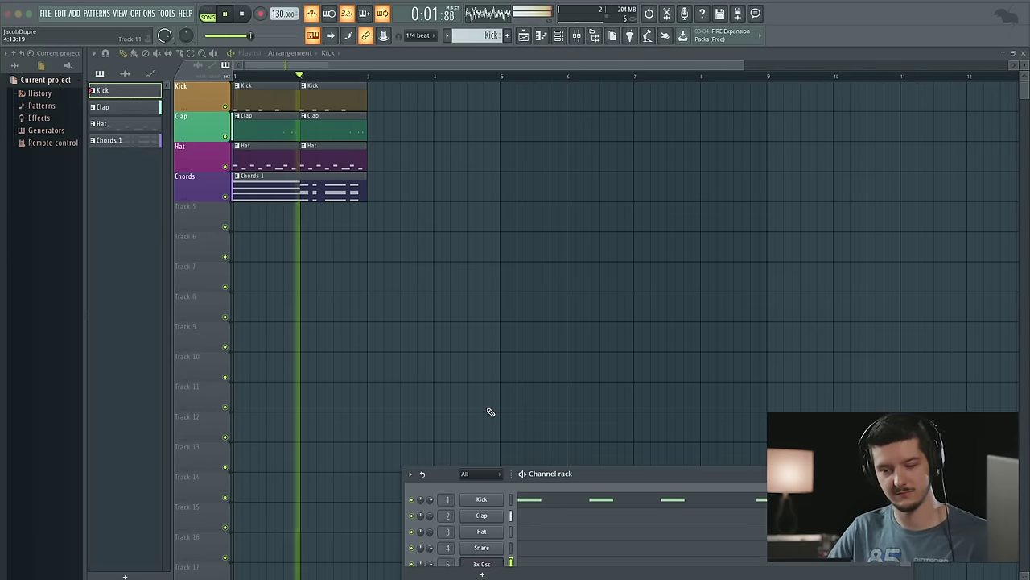
key("space")
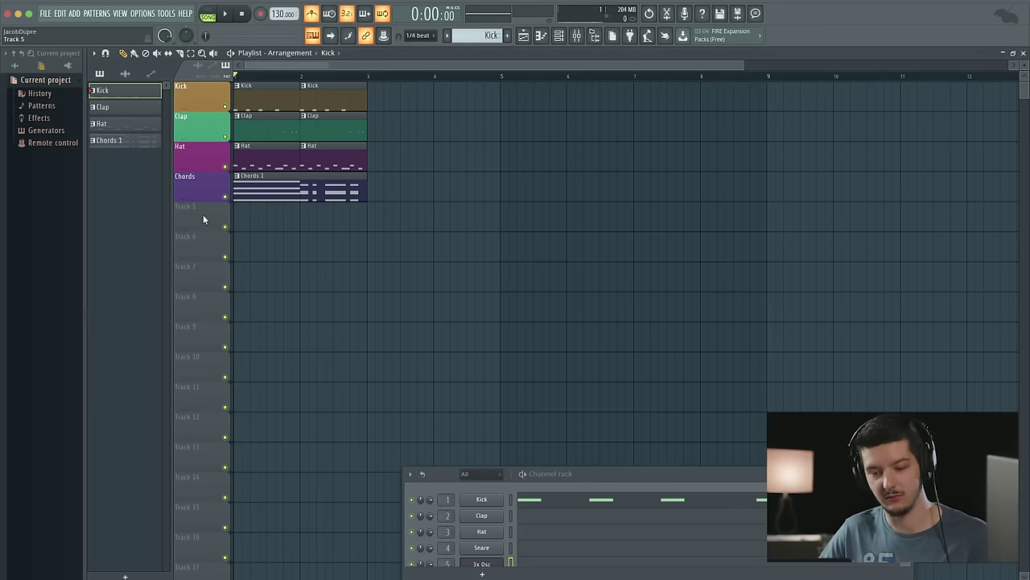
Move the channel rack up over the playlist, level with the arranged tracks
right_click(203, 214)
left_click(192, 216)
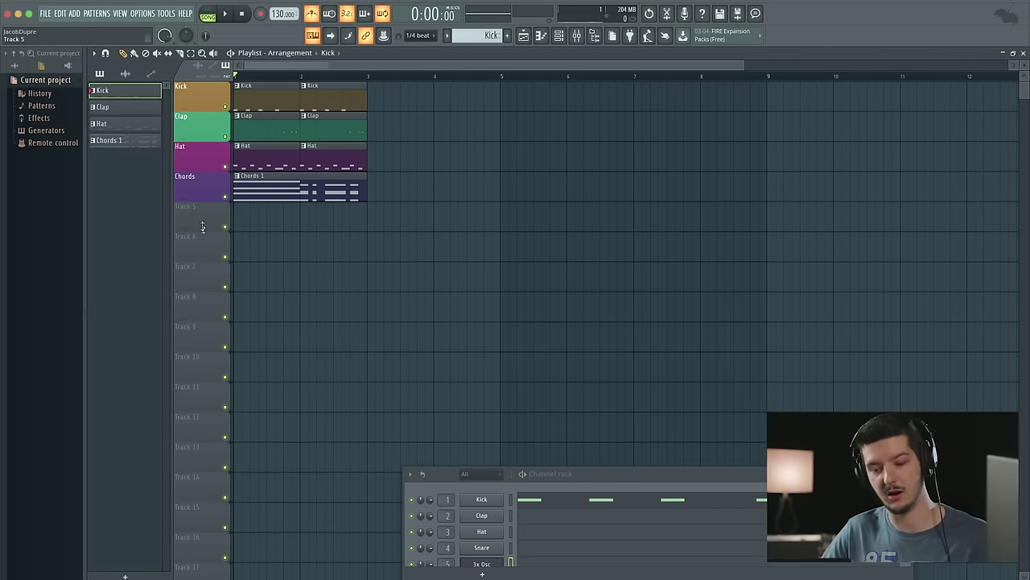
left_click_drag(636, 477, 618, 149)
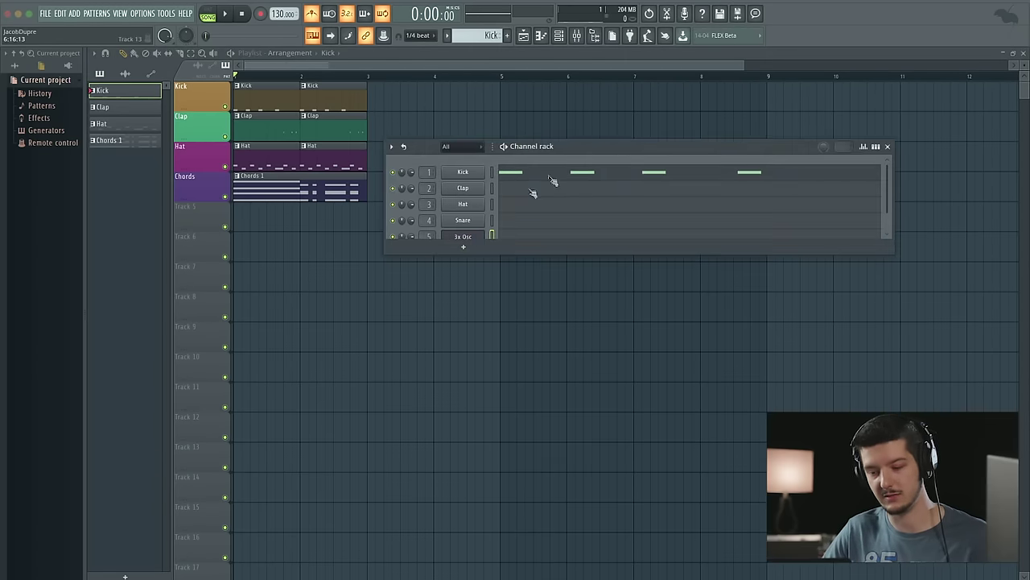
Enlarge the channel rack to show every channel and add the Kontakt 5 generator plugin as a new channel
left_click_drag(890, 249, 889, 271)
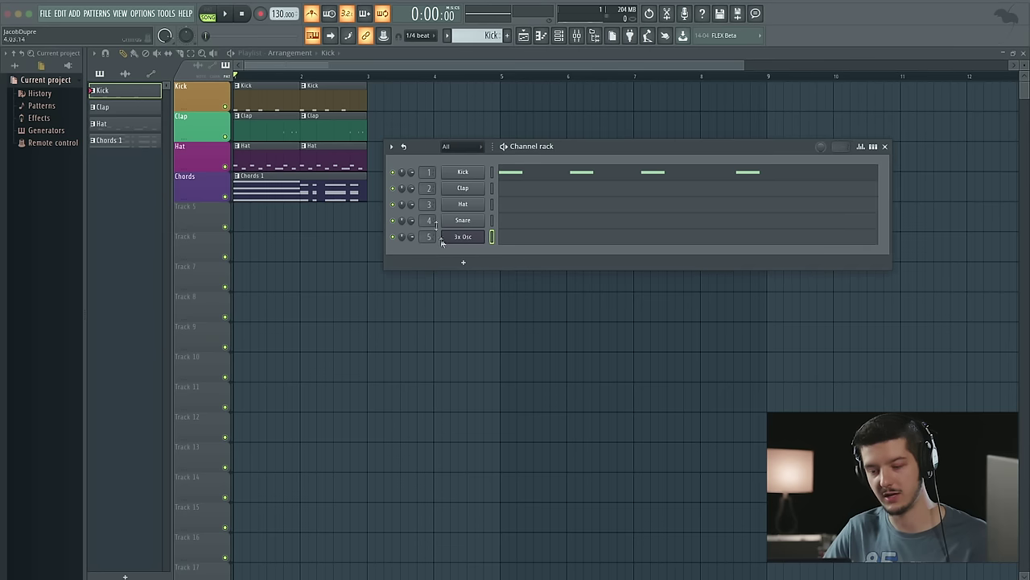
left_click(466, 260)
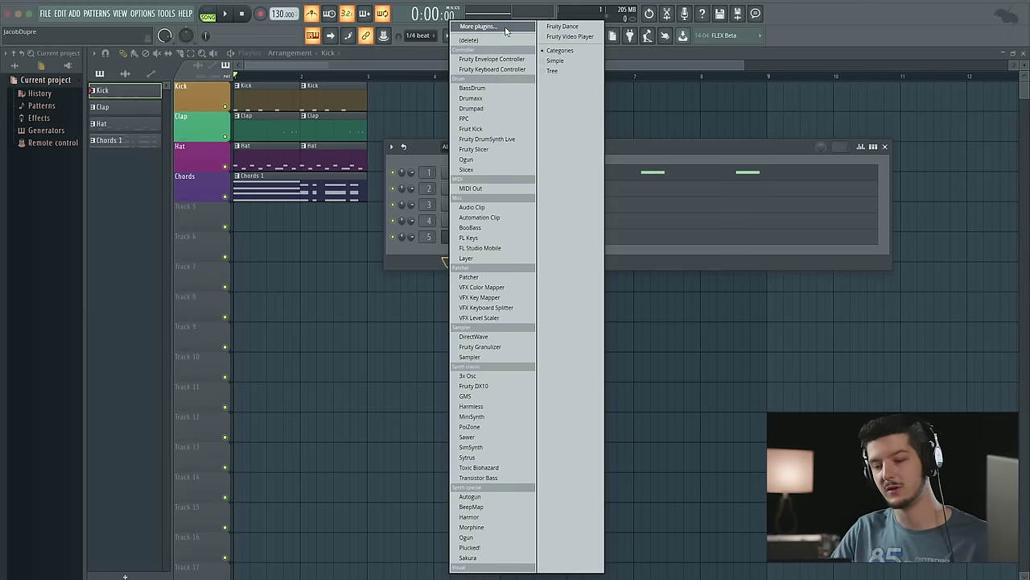
left_click(506, 30)
scroll(461, 55, "down", 1)
scroll(460, 54, "down", 5)
scroll(460, 54, "up", 5)
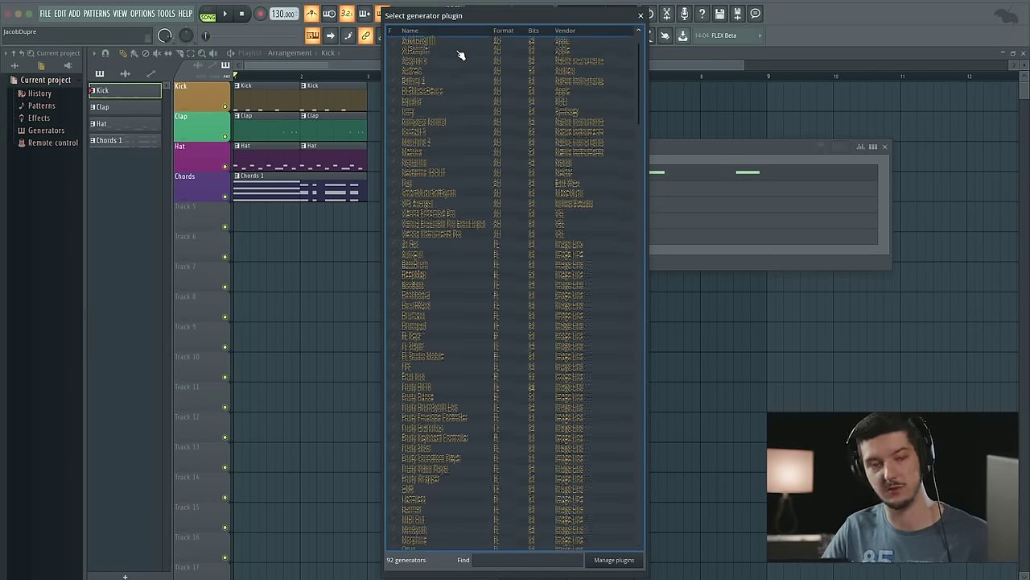
left_click(420, 137)
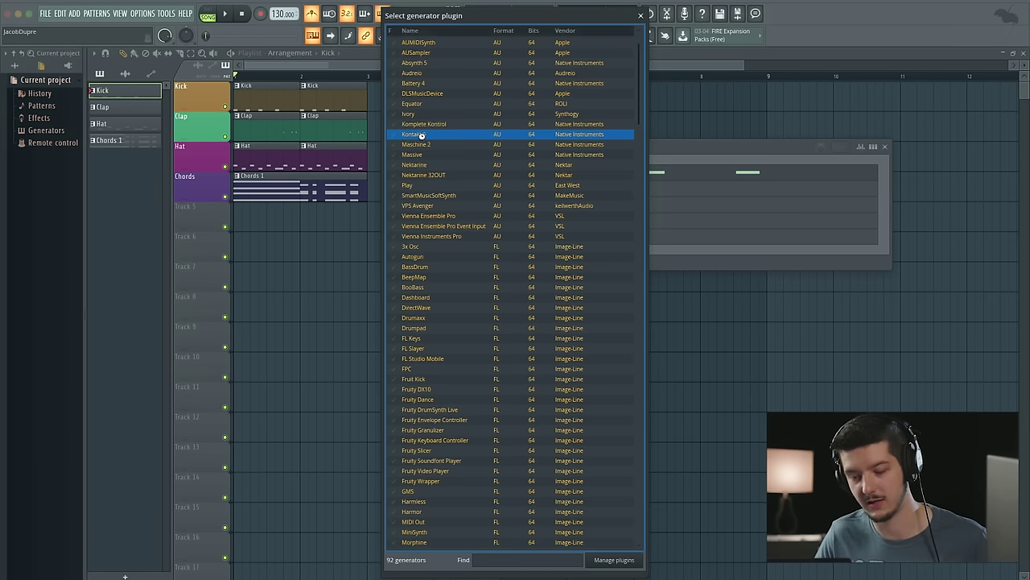
key("Return")
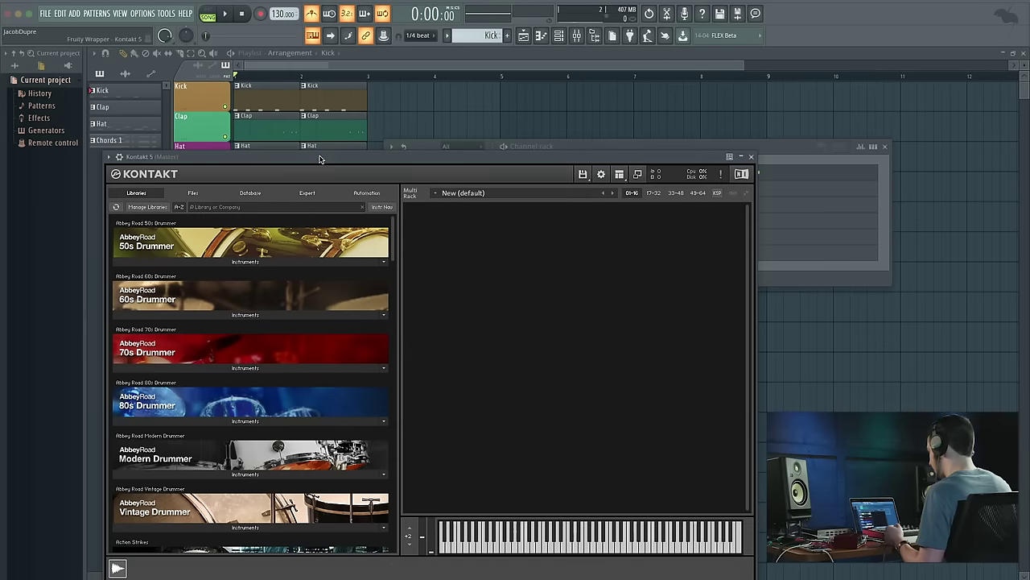
Load the Scarbee Pre-Bass.nki instrument from the Scarbee Pre-Bass library into Kontakt and close the plugin window
left_click_drag(319, 158, 514, 64)
scroll(471, 258, "down", 15)
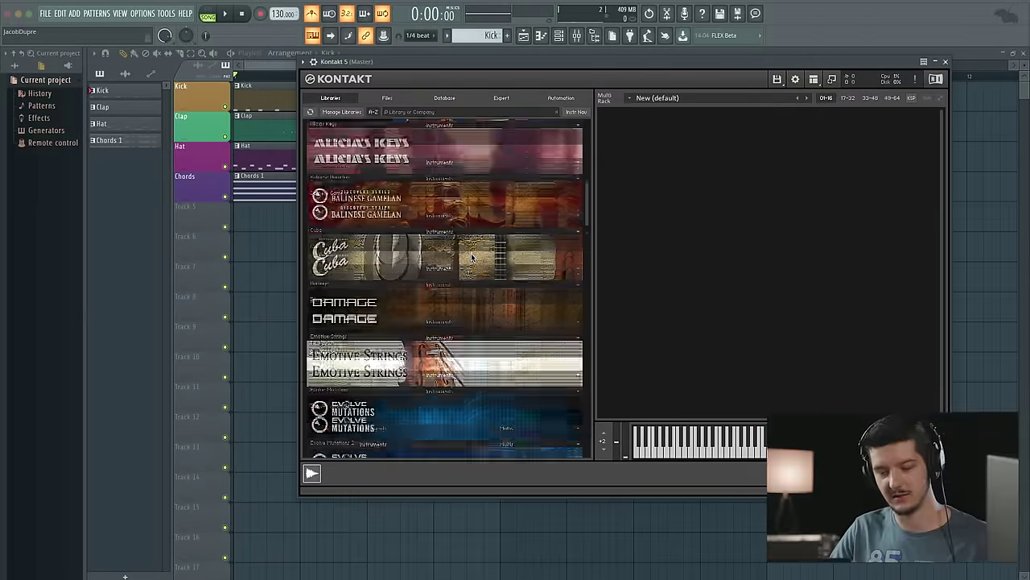
scroll(472, 258, "down", 15)
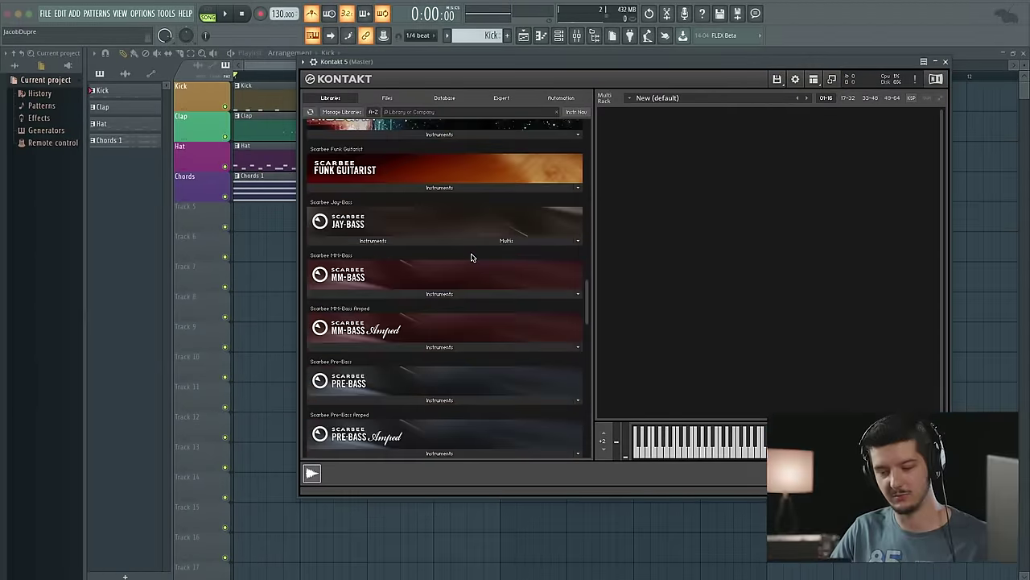
scroll(455, 275, "down", 1)
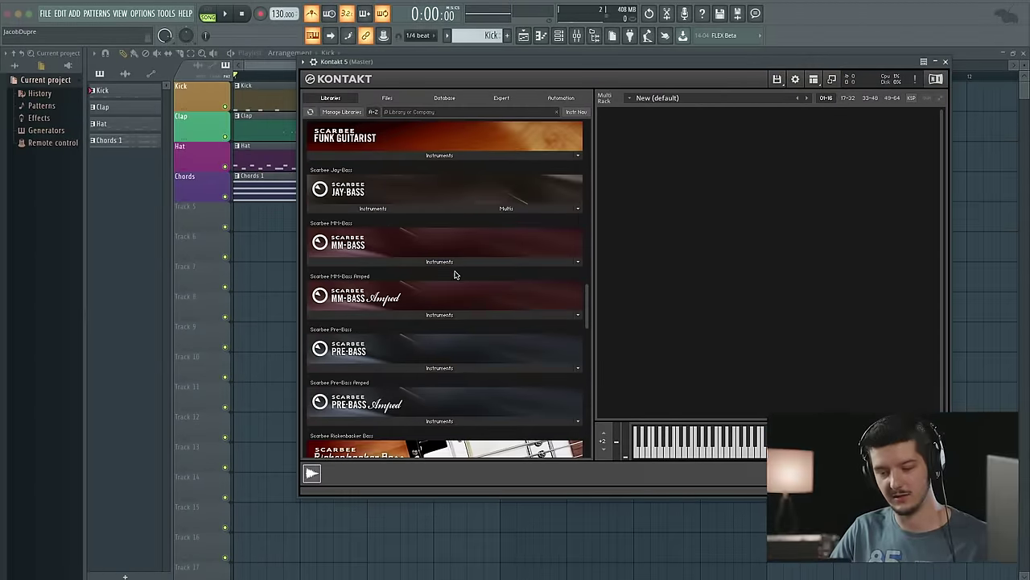
scroll(430, 349, "down", 5)
left_click(419, 288)
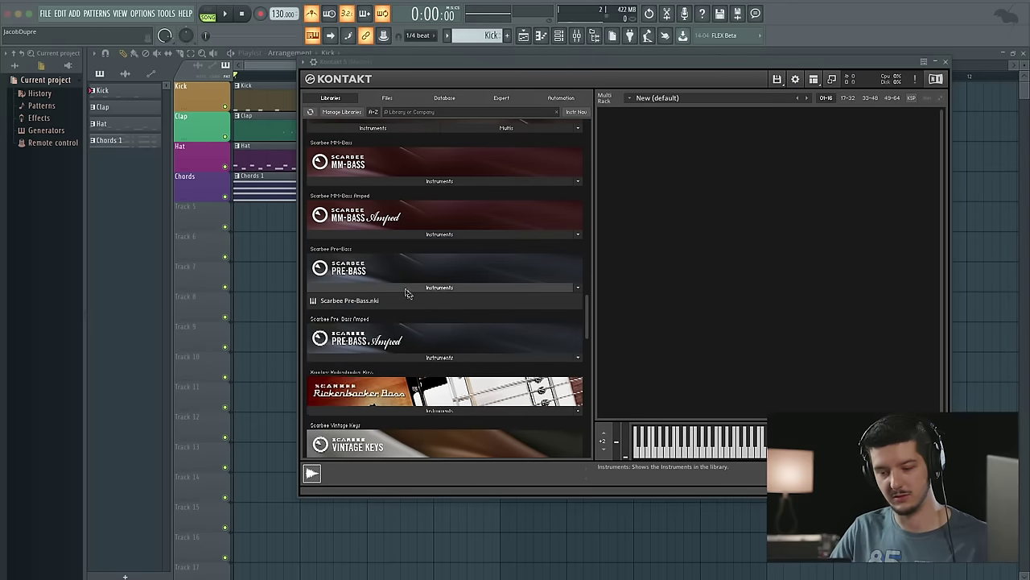
double_click(374, 302)
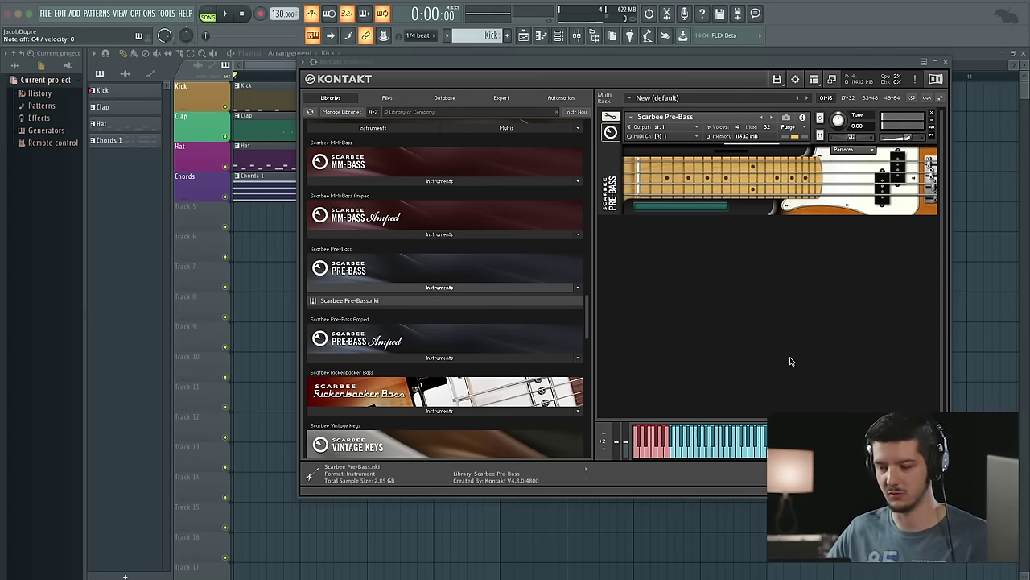
left_click(948, 63)
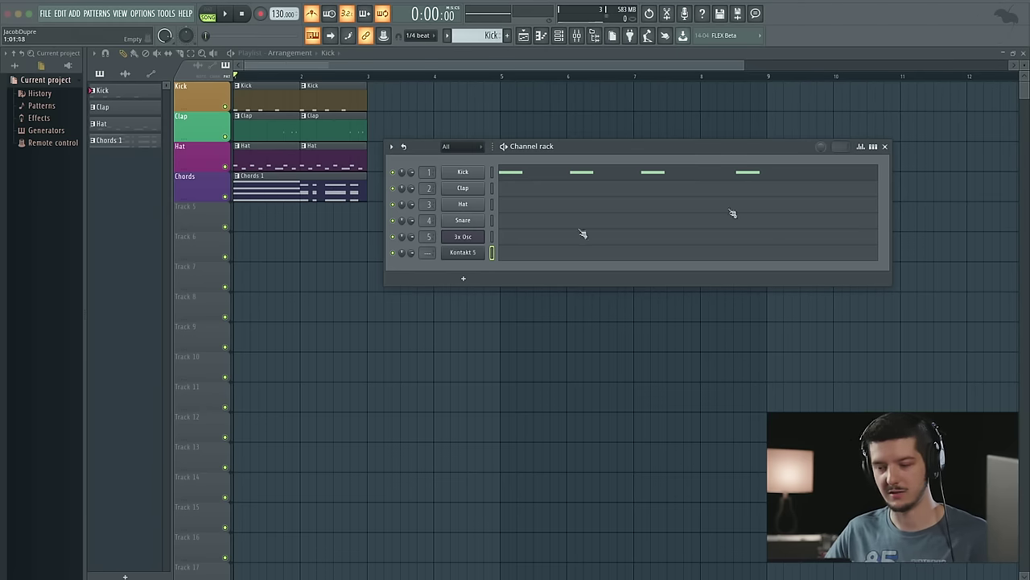
Close the channel rack and open the Chords 1 clip's 3x Osc notes in the piano roll
left_click(885, 148)
double_click(280, 190)
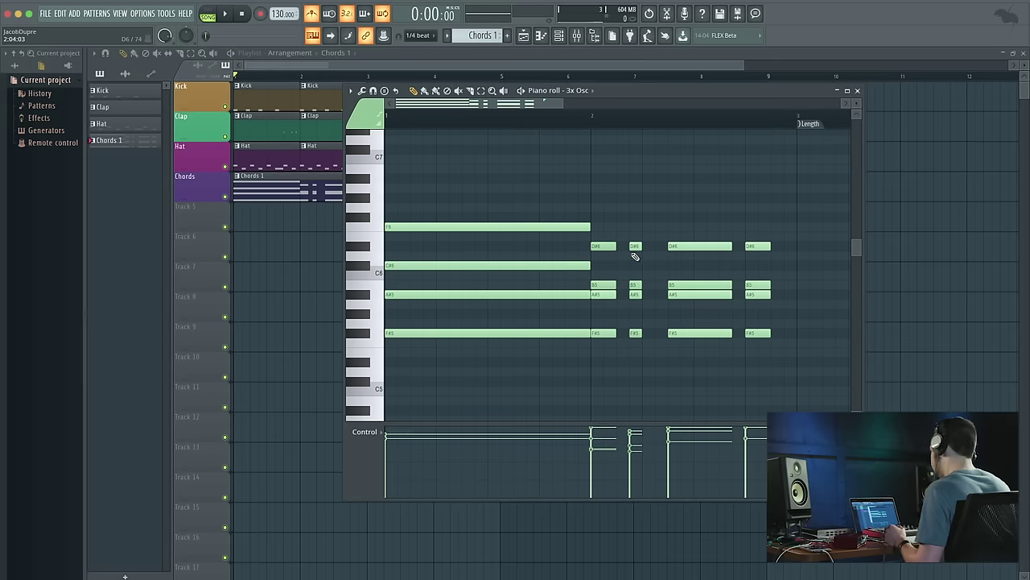
scroll(634, 256, "down", 1)
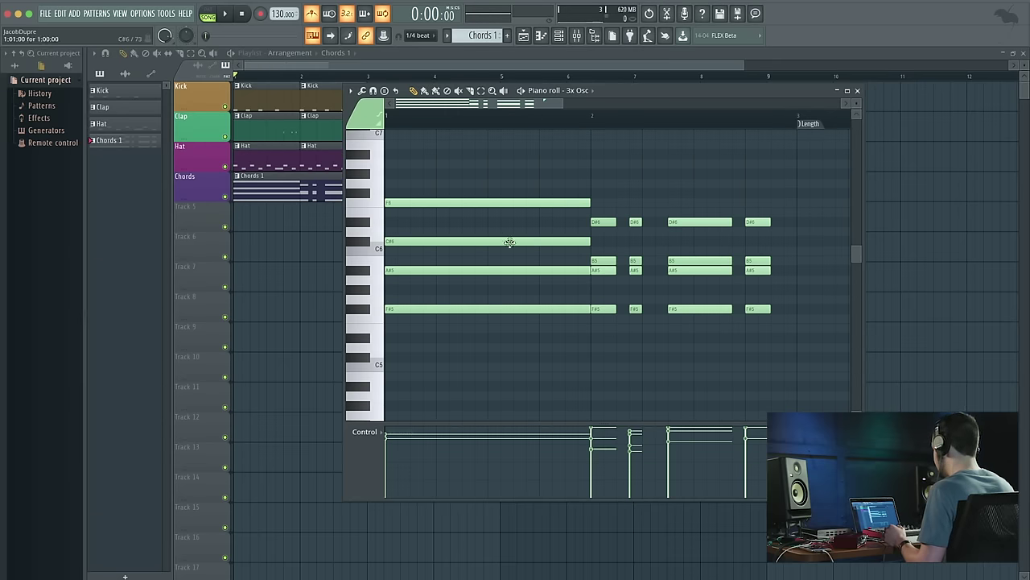
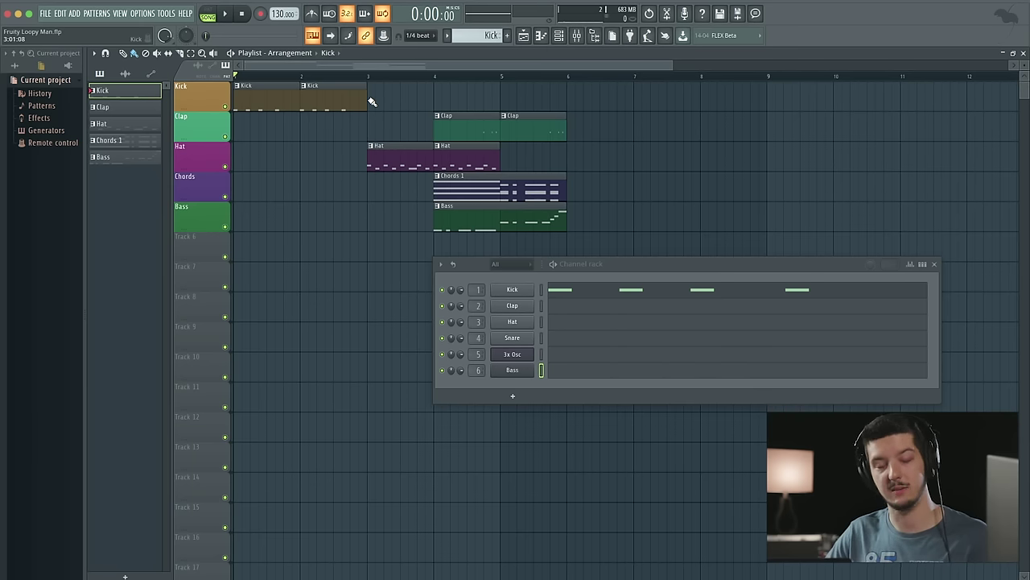
Fill the Kick track with consecutive Kick clips from bar 3 through bar 17
left_click(372, 102)
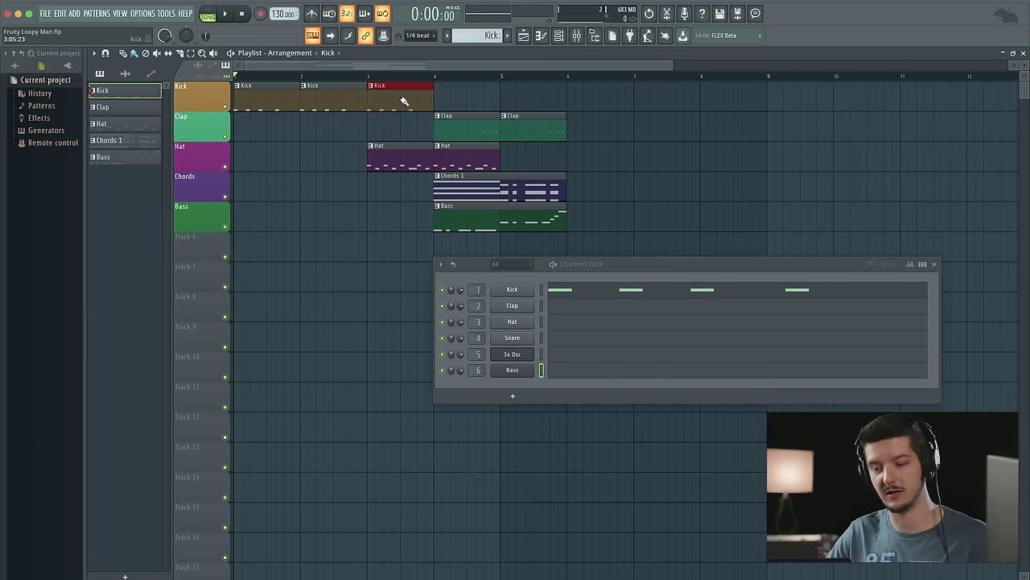
mouse_move(447, 103)
left_mouse_down()
mouse_move(527, 112)
mouse_move(699, 89)
mouse_move(888, 89)
left_mouse_up()
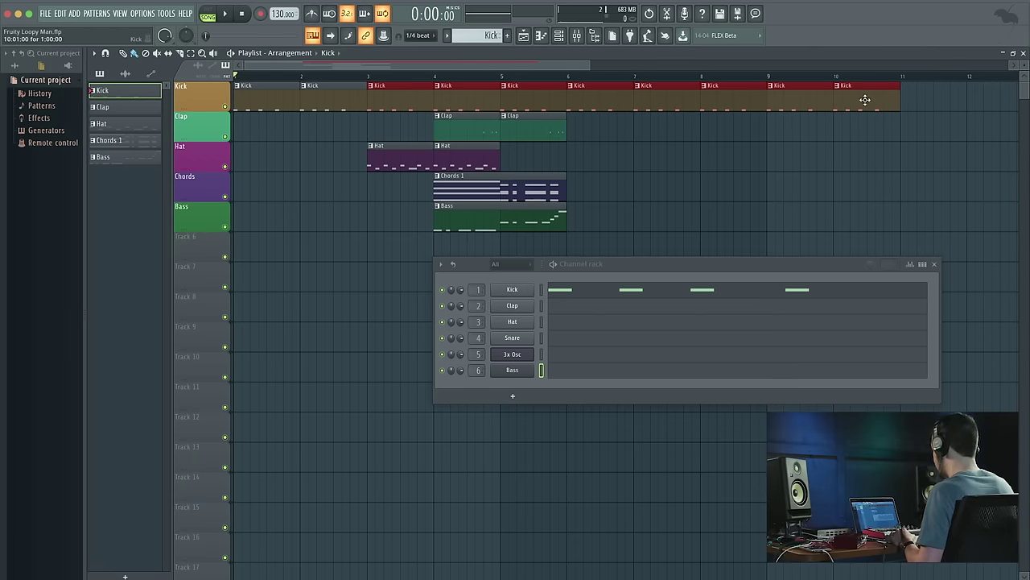
scroll(590, 87, "right", 3)
scroll(589, 87, "left", 3)
left_click_drag(591, 65, 940, 81)
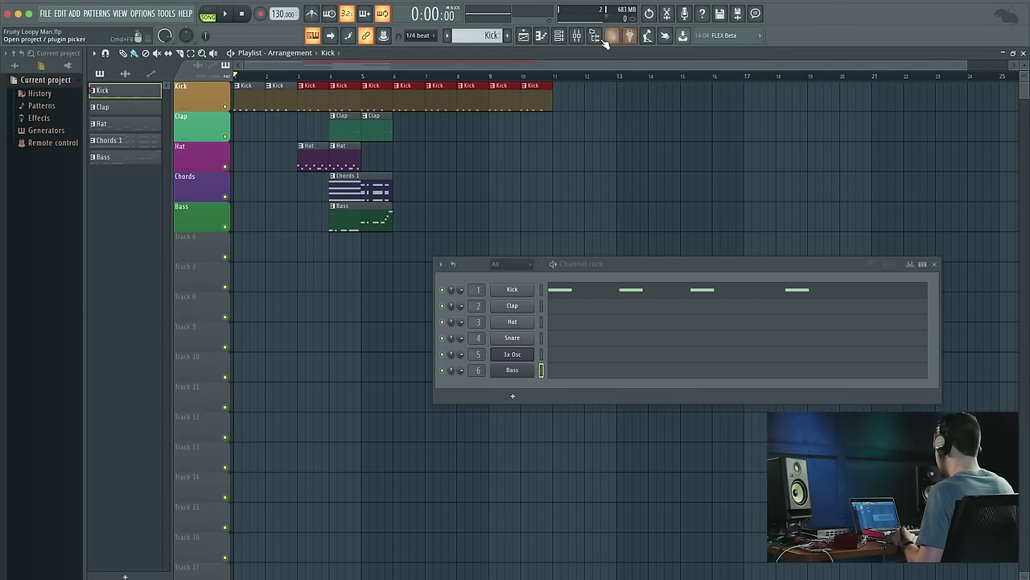
left_click(559, 99)
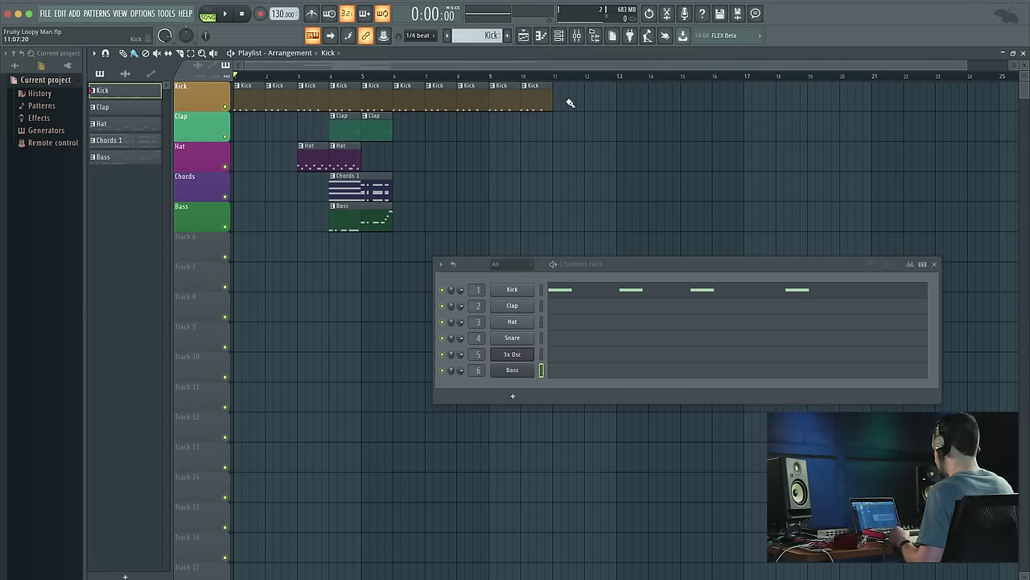
scroll(570, 103, "up", 2)
key("s")
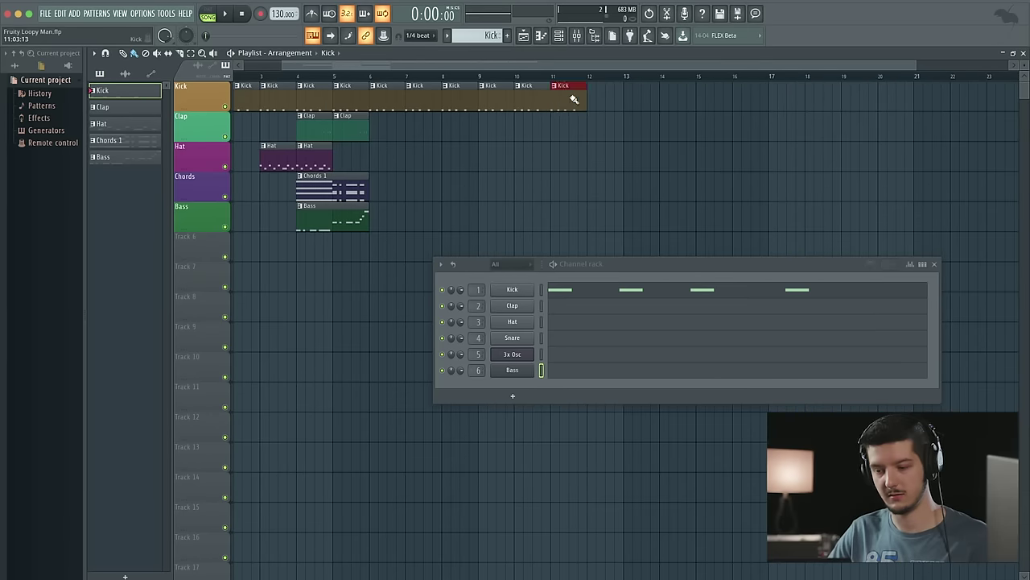
left_click_drag(573, 99, 797, 99)
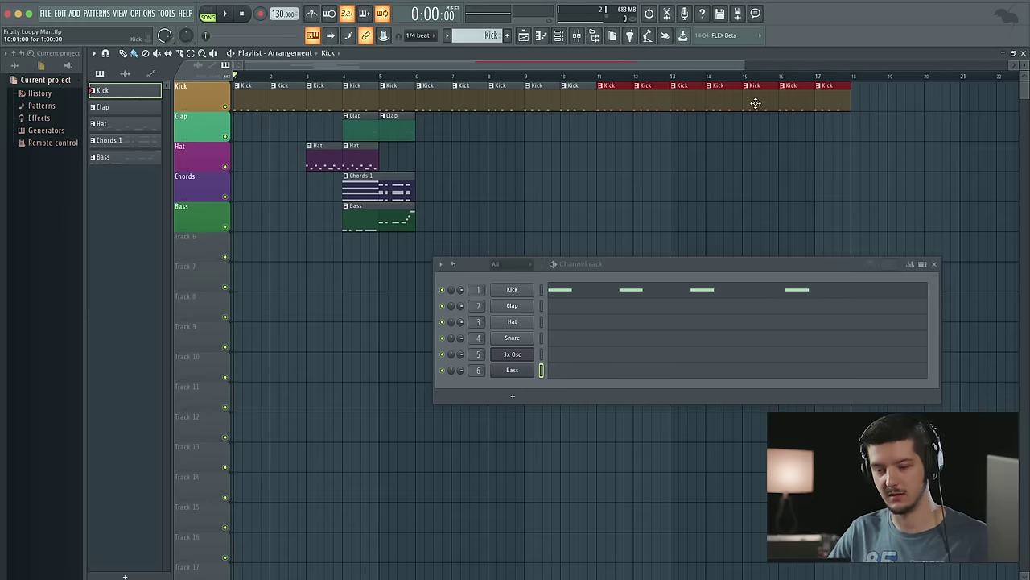
Play the opening bars, then move the Chords 1 and Bass clips to bar 6
key("space")
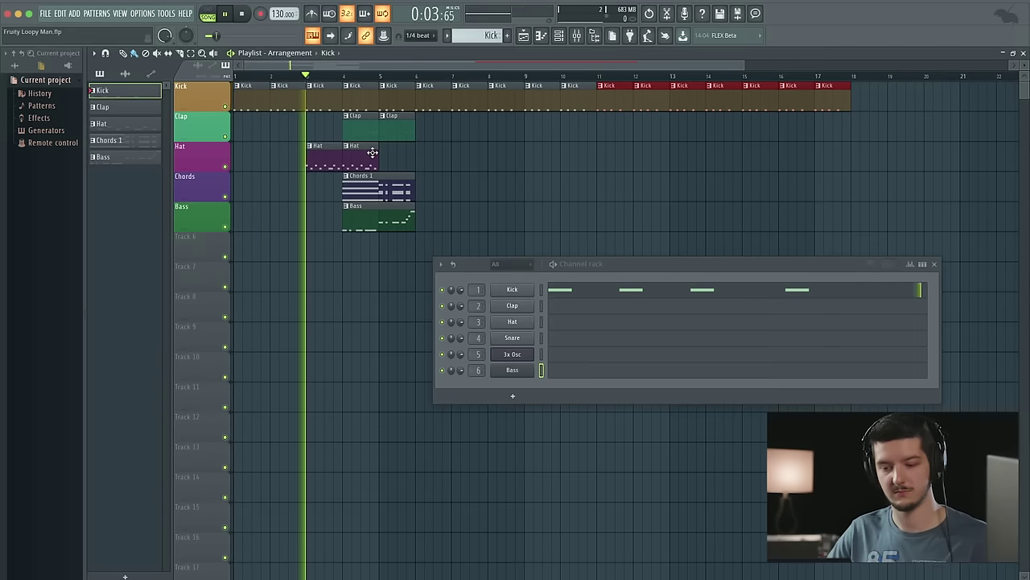
key("space")
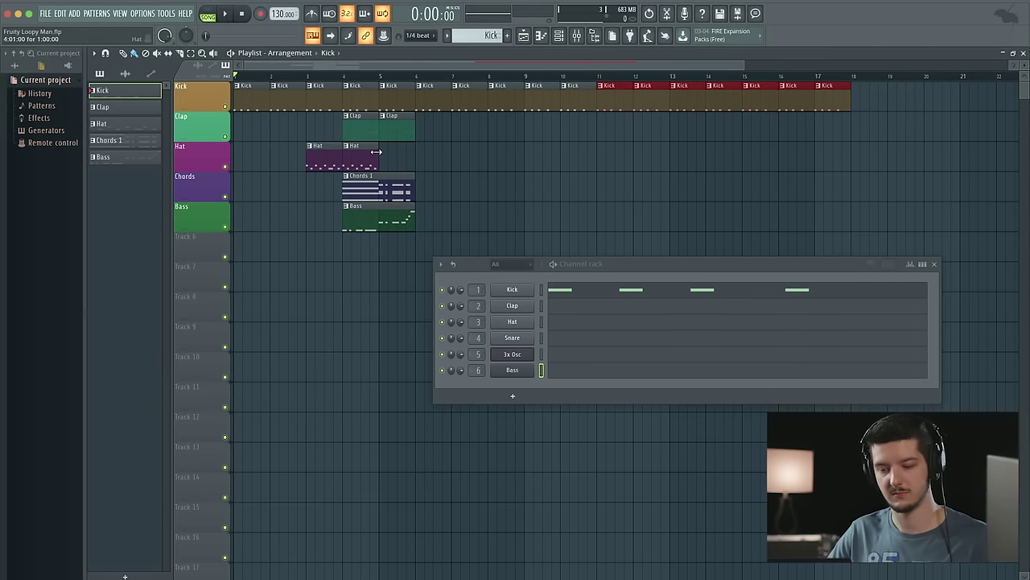
left_click_drag(361, 190, 431, 193)
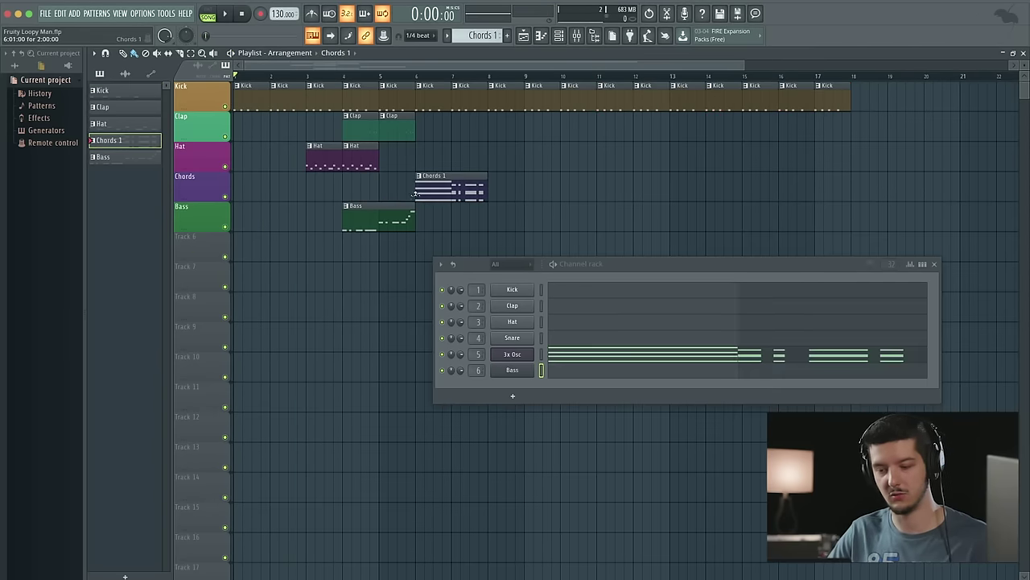
left_click_drag(376, 211, 442, 217)
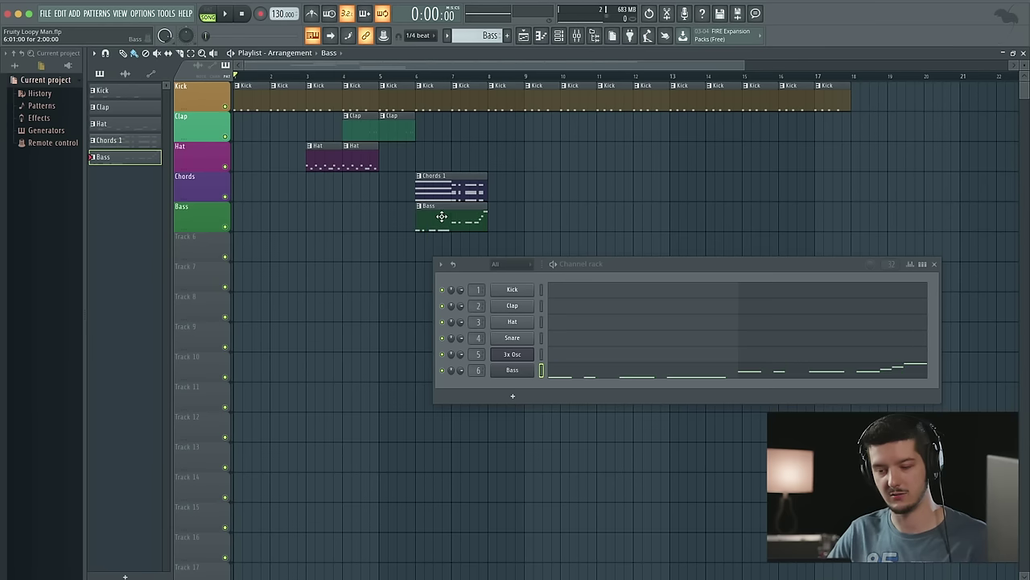
Move the two Clap clips to bars 5 and 6, and add Hat clips at bars 5 and 6
left_click_drag(412, 130, 428, 132)
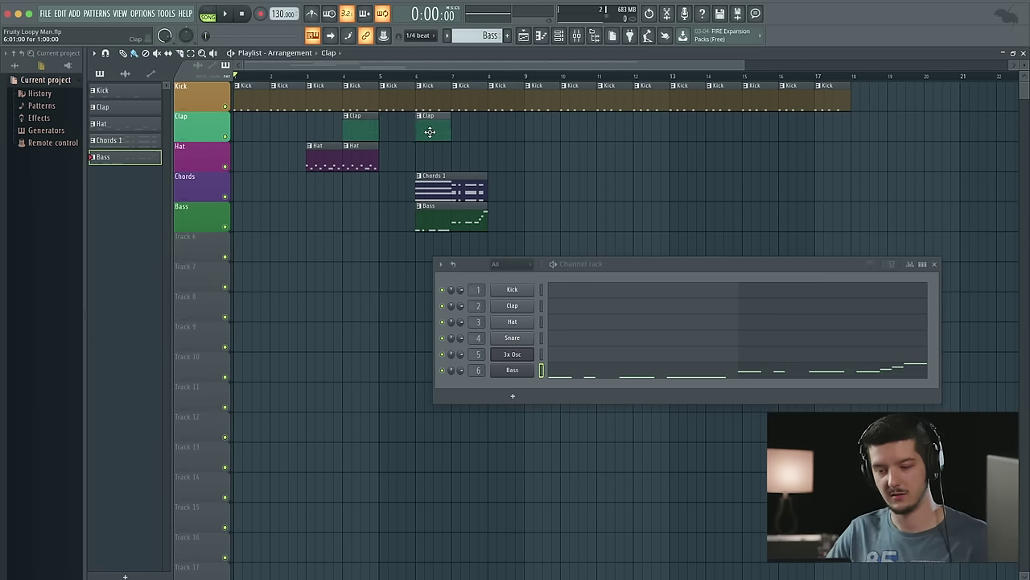
left_click_drag(349, 119, 396, 118)
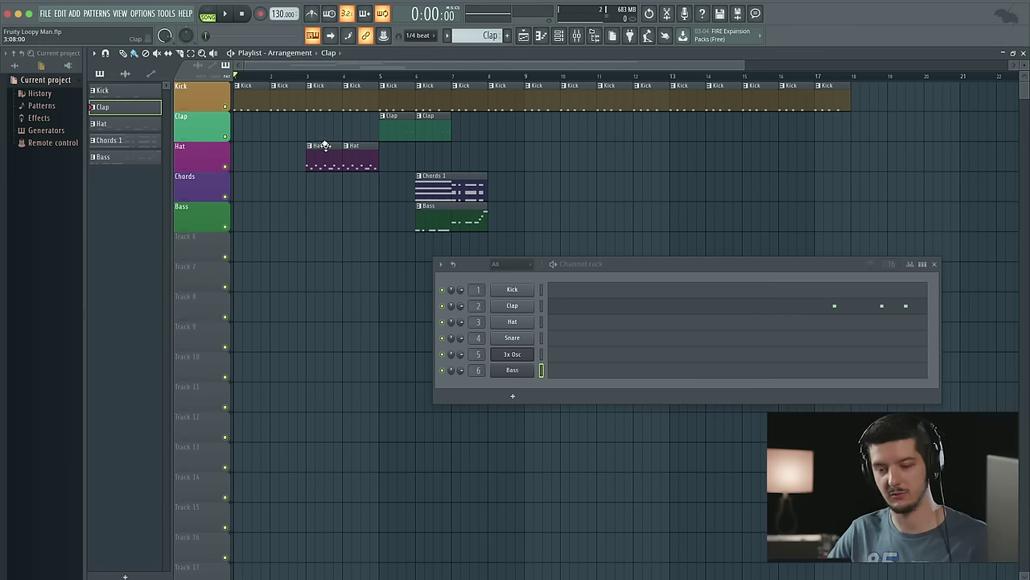
left_click(357, 152)
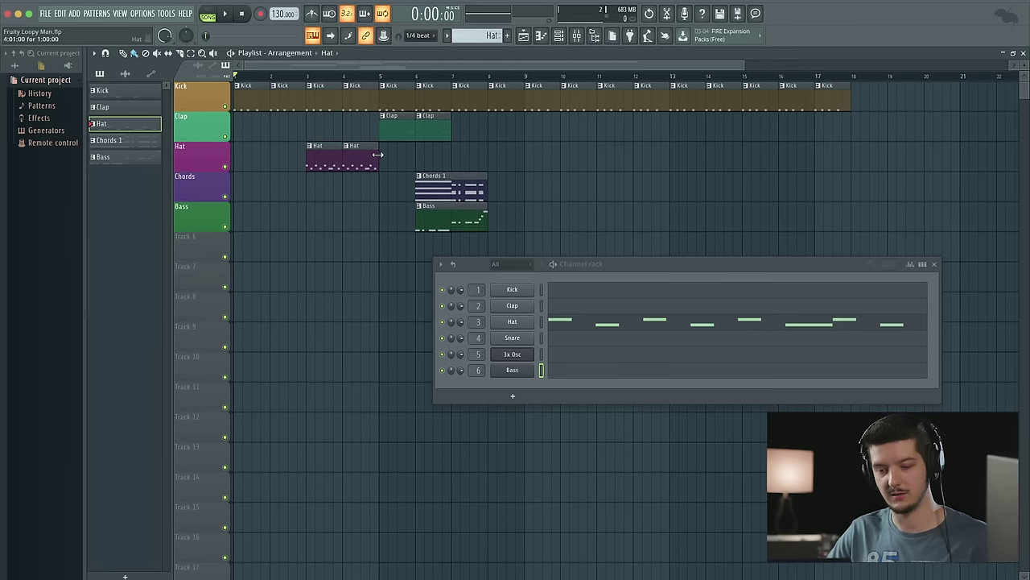
left_click(386, 157)
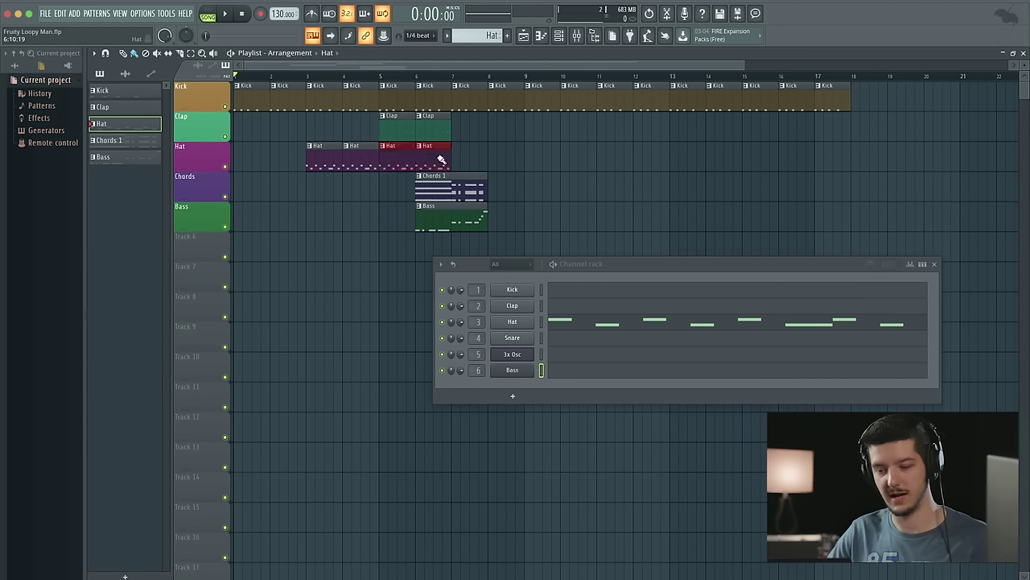
Shift the Chords 1 and Bass clips to around bar 9, then delete both from the playlist
left_click_drag(443, 190, 553, 198)
left_click_drag(436, 211, 552, 211)
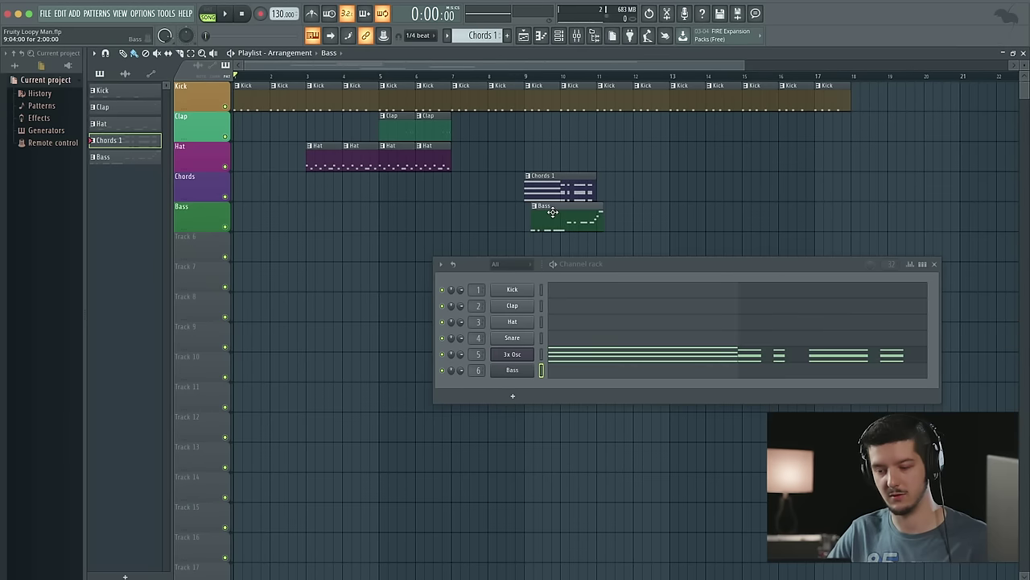
left_click(546, 212)
right_click(554, 212)
right_click(555, 194)
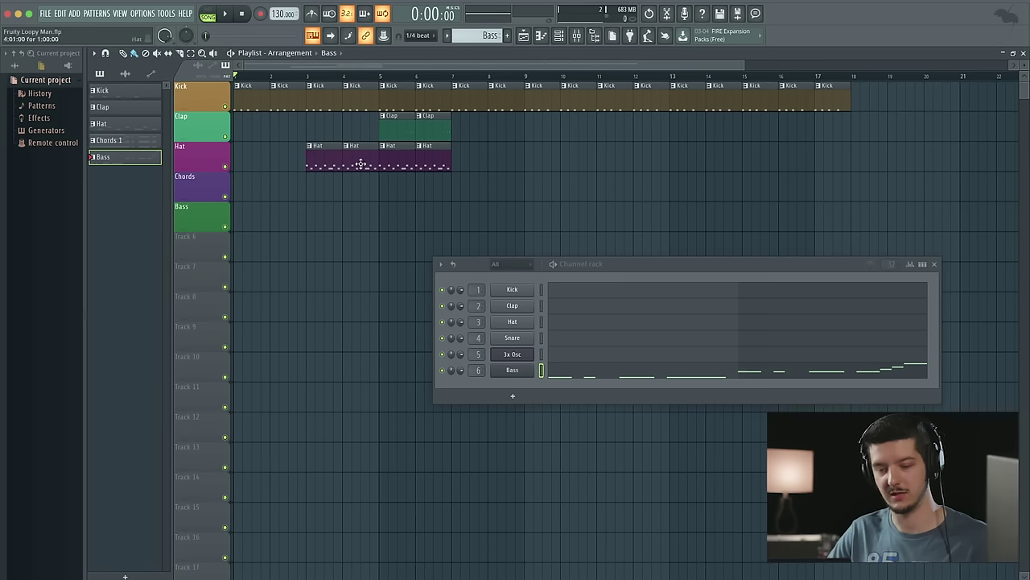
Play the arrangement from the start, then again from the middle of bar 4
key("space")
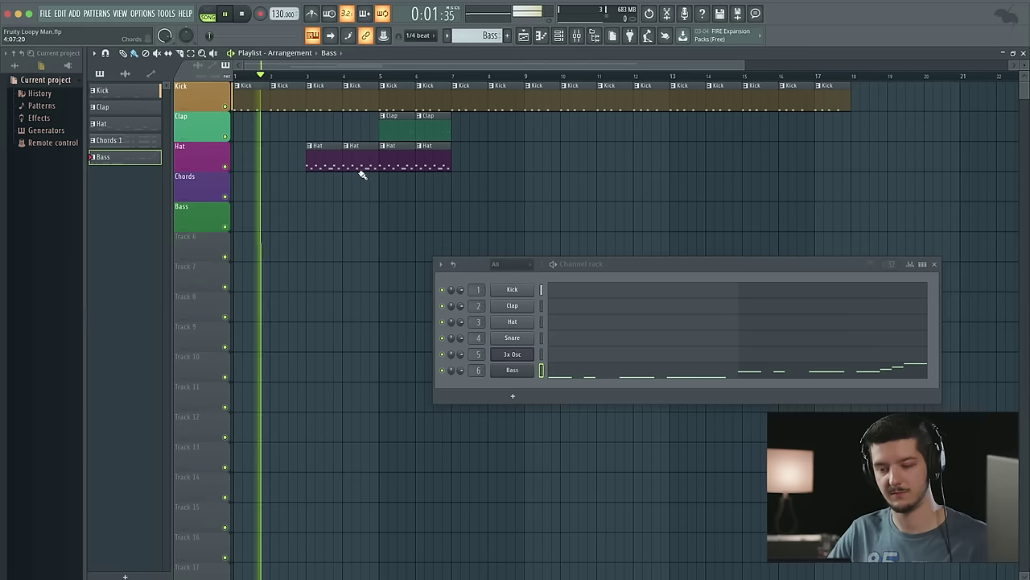
key("space")
left_click(361, 77)
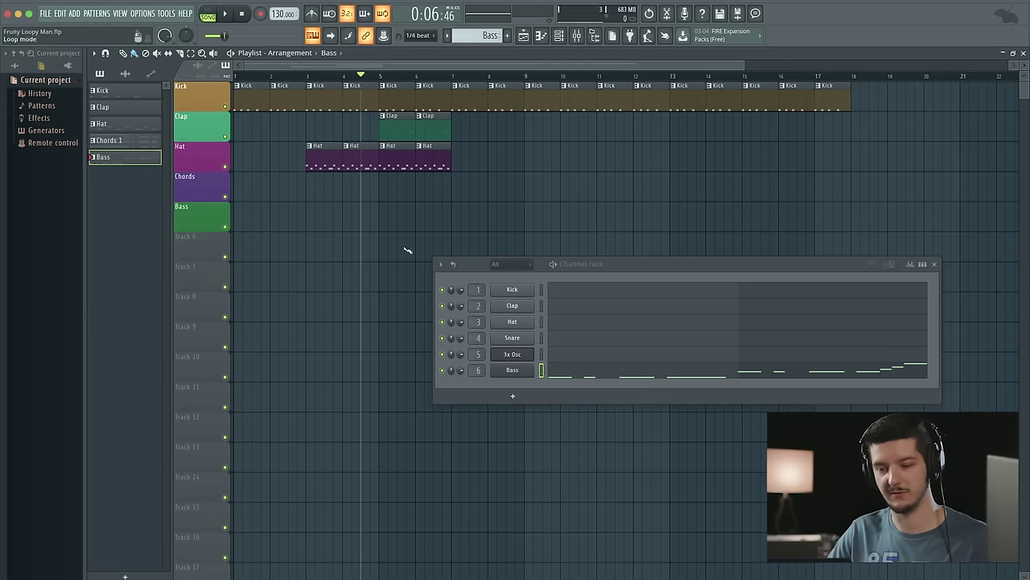
key("space")
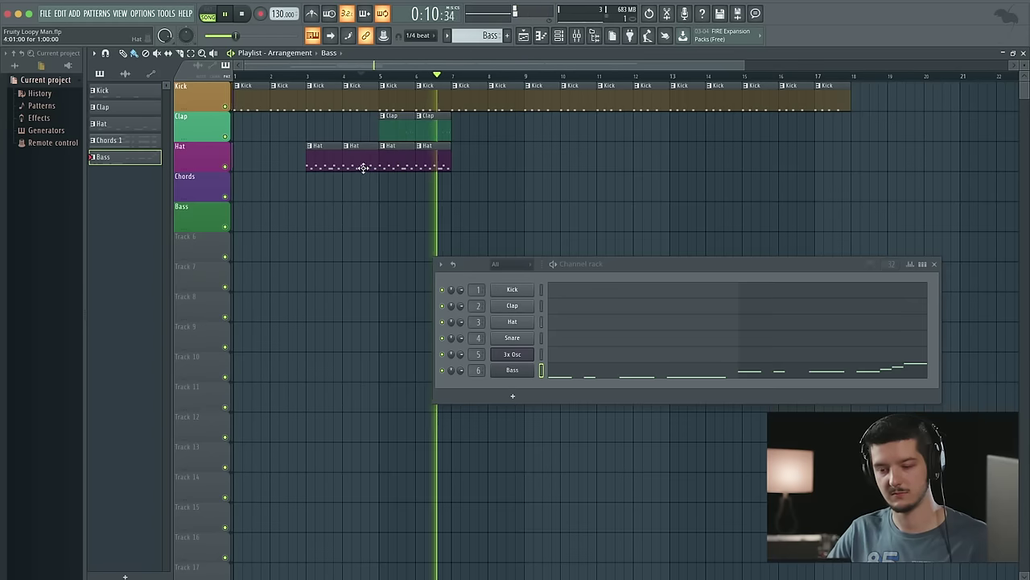
key("space")
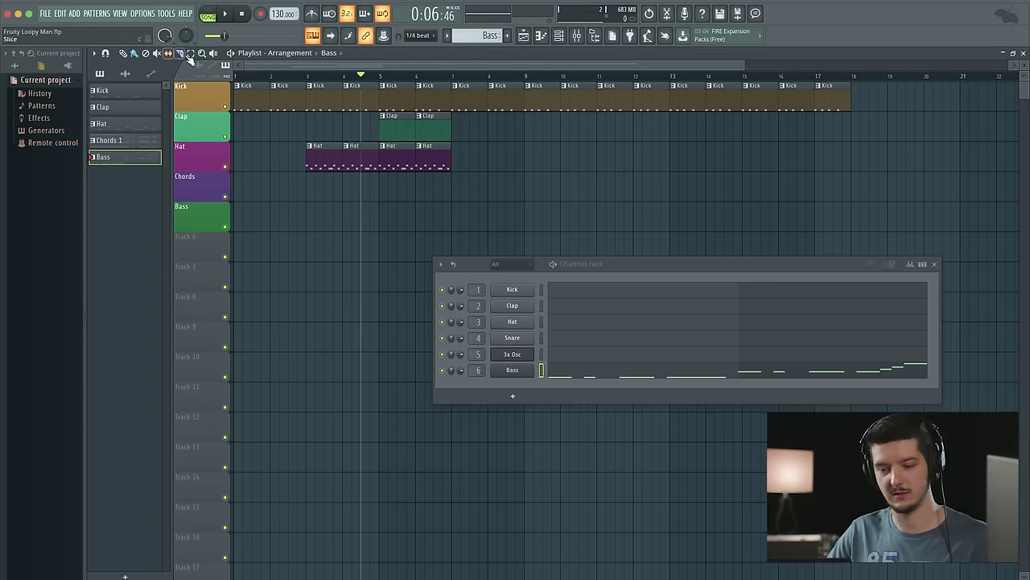
Move the two Clap clips to bars 3 and 4, and delete the Hat clips from those same bars
left_click_drag(367, 125, 468, 135)
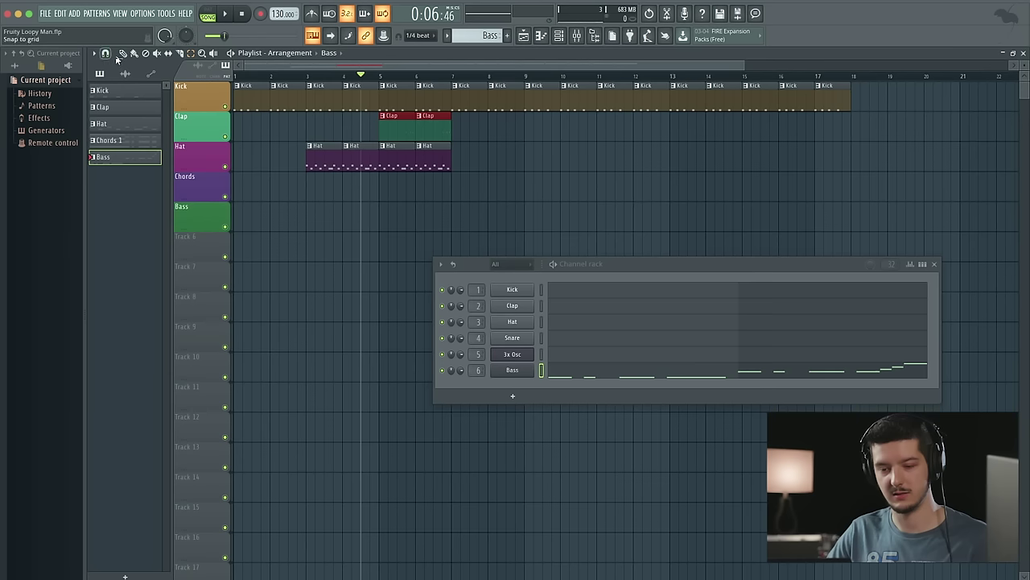
left_click_drag(389, 128, 334, 131)
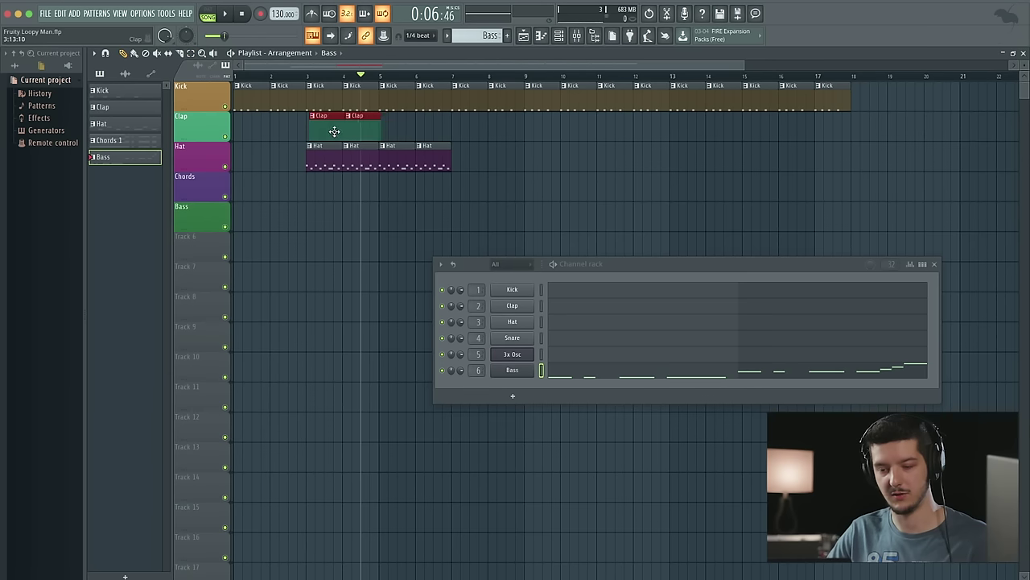
right_click(333, 159)
right_click(352, 159)
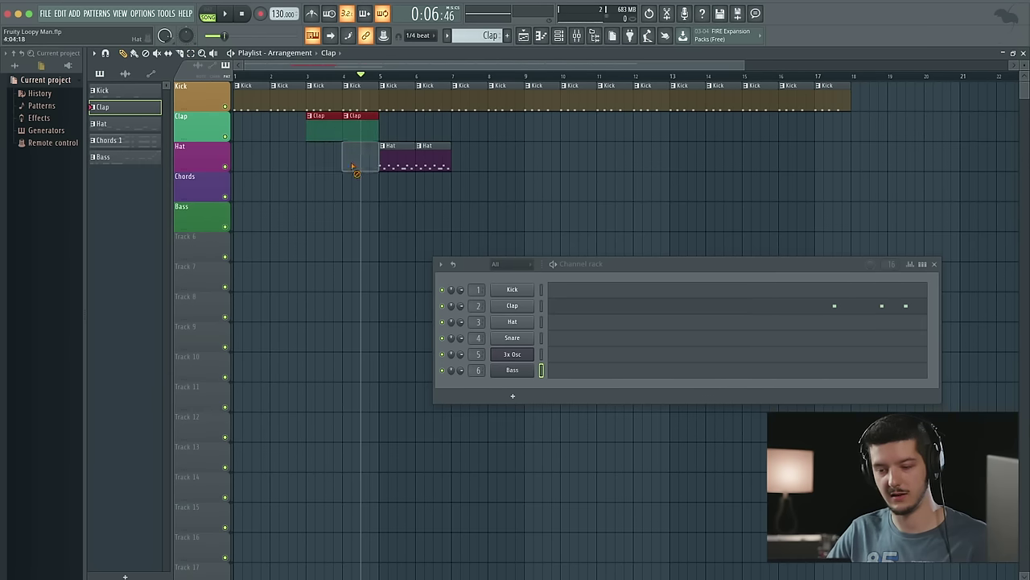
Repeat the Clap clips at bars 5 and 6, and play the arrangement to check the new placement
key("space")
key("space")
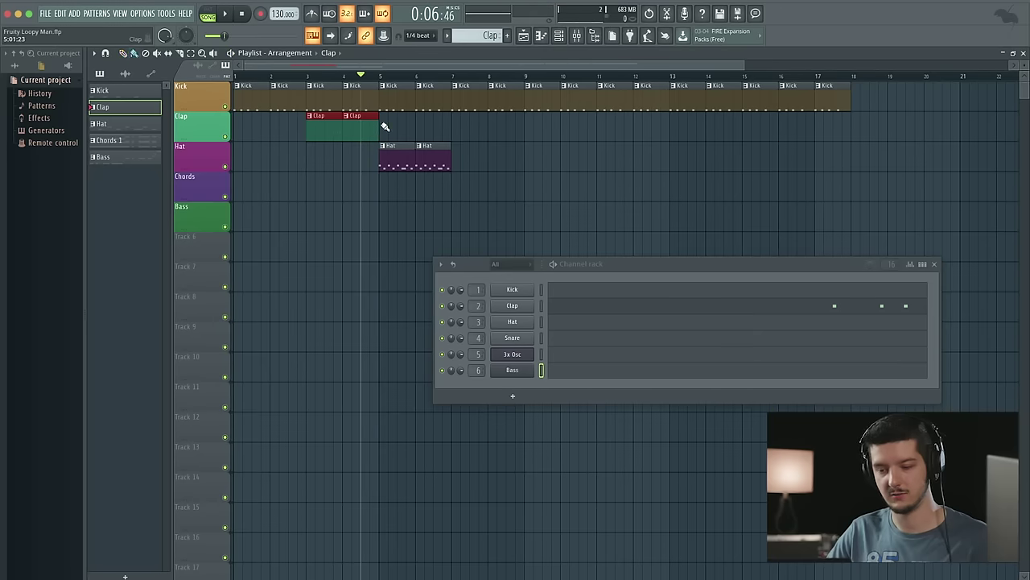
left_click_drag(384, 127, 444, 129)
key("space")
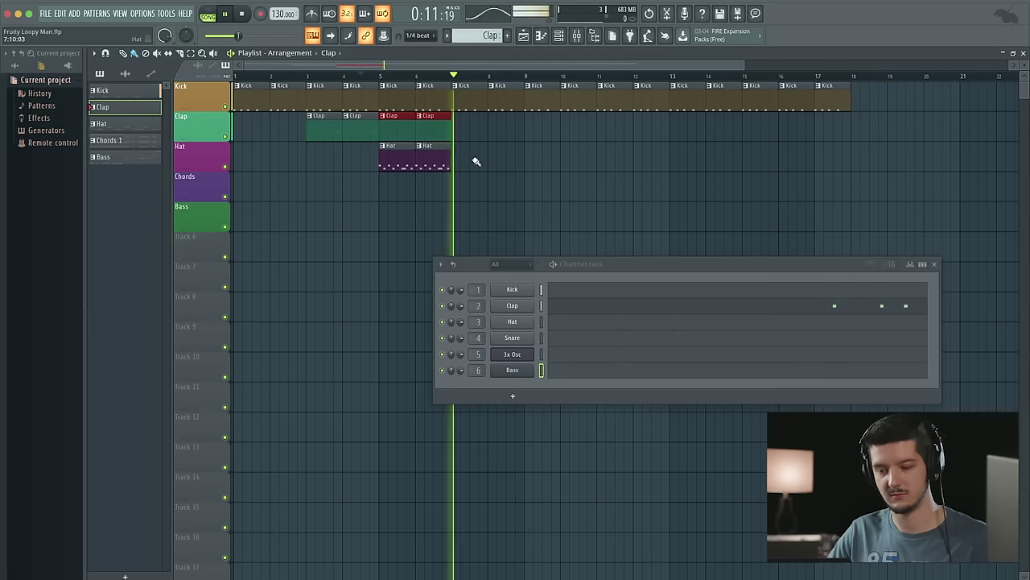
key("space")
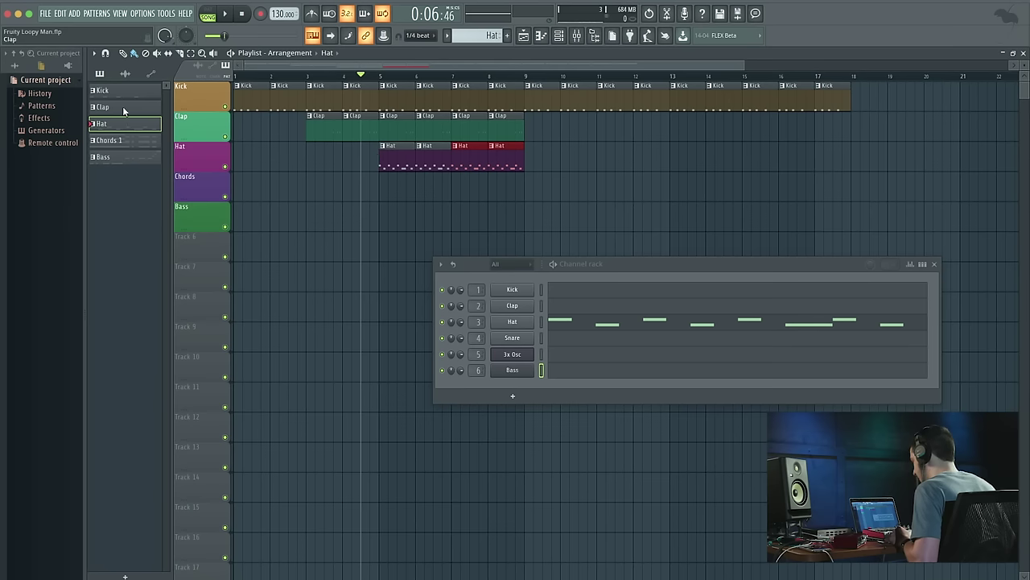
Place a Chords 1 clip at bar 7 on the Chords track and play it with the drums
left_click_drag(113, 162, 452, 184)
right_click(472, 185)
left_click(109, 142)
left_click_drag(102, 143, 453, 195)
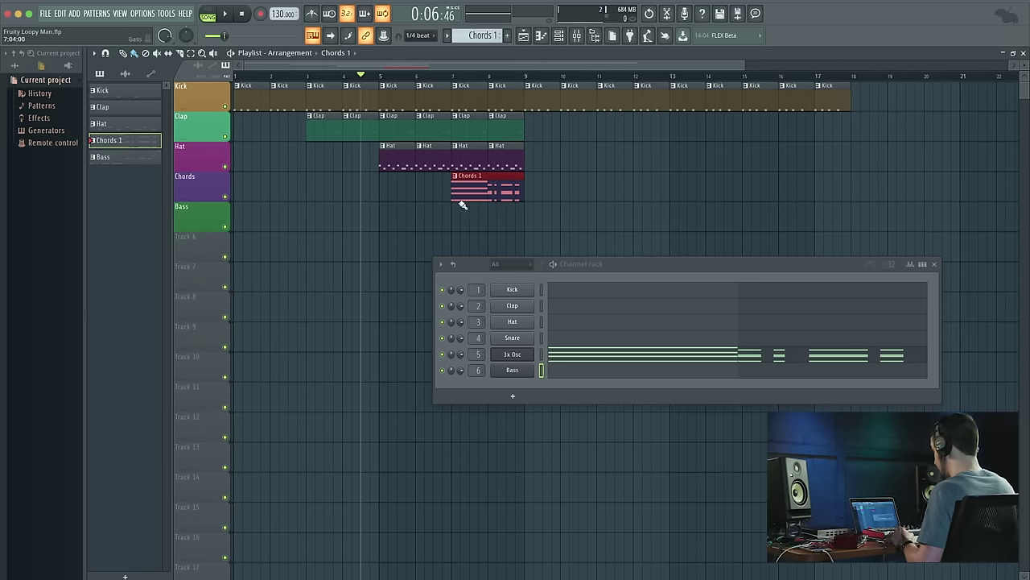
key("space")
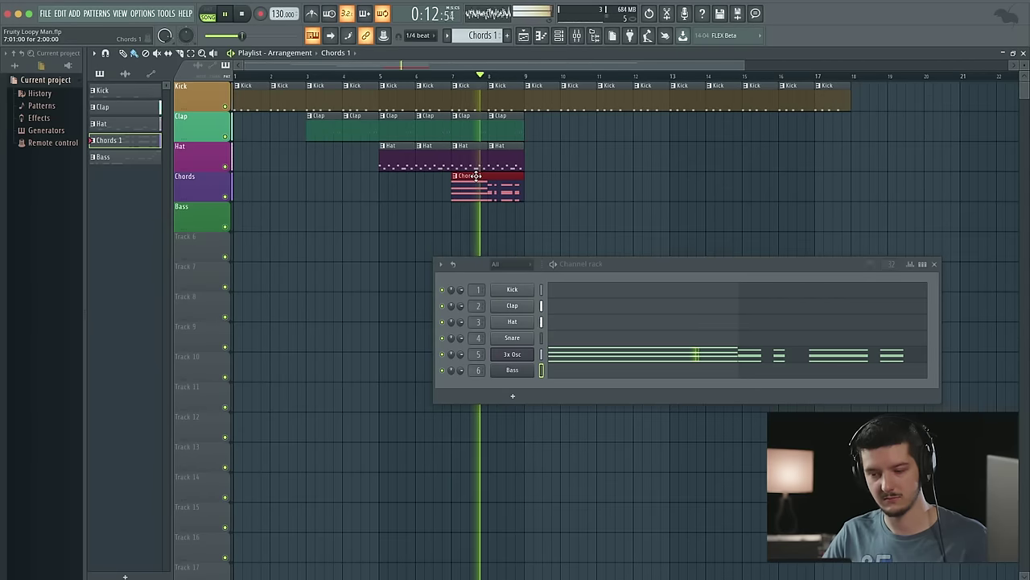
key("space")
Repeat the Chords 1 clip back to back on its track from bar 9 through bar 18
key("ctrl+b")
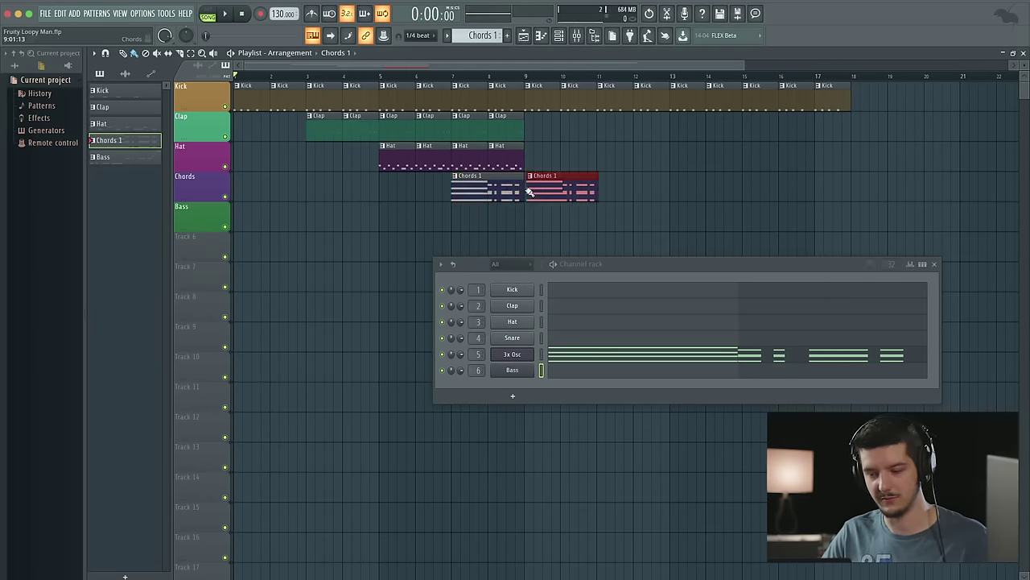
right_click(534, 190)
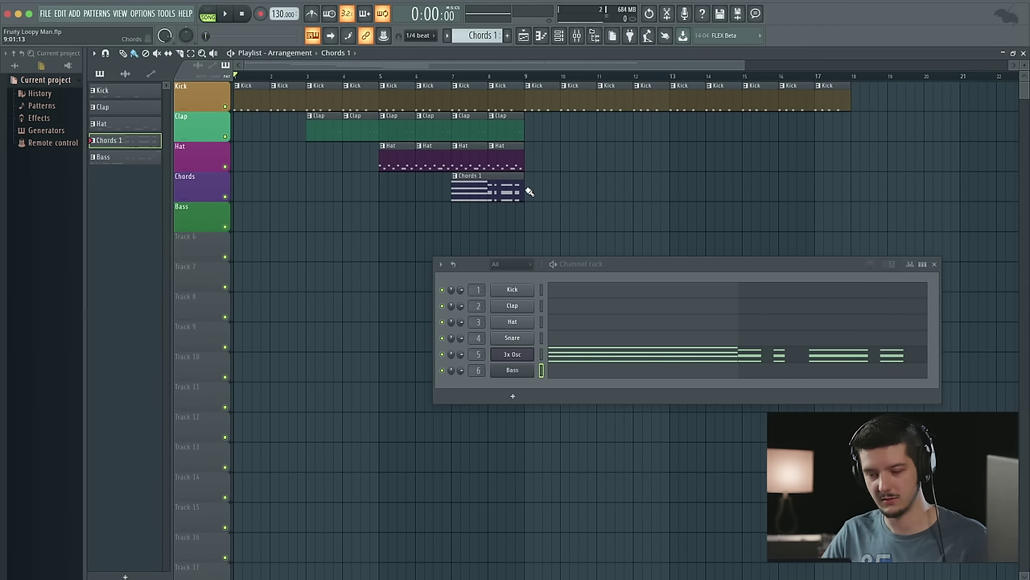
key("ctrl+z")
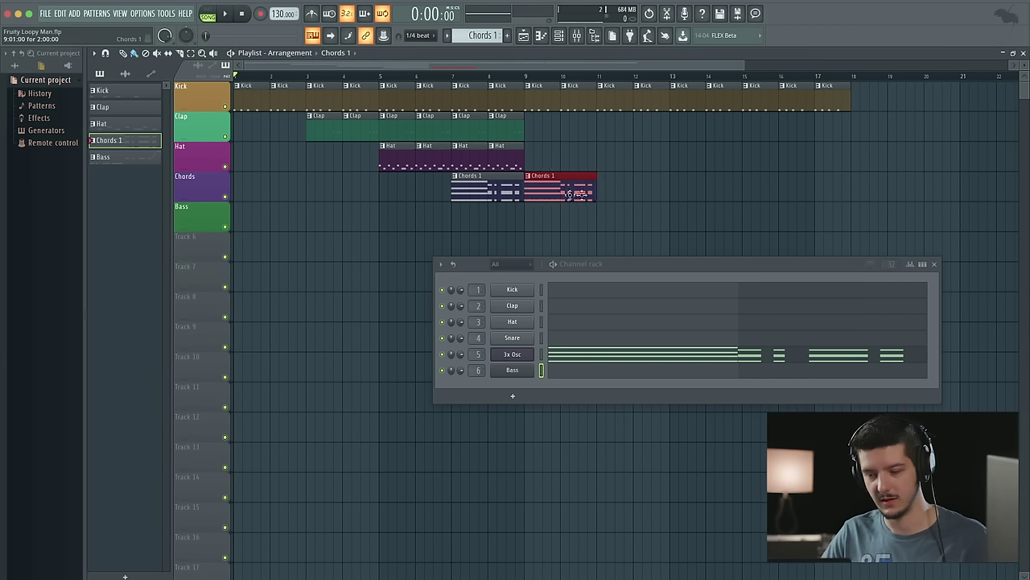
left_click_drag(602, 196, 867, 213)
Fill the Hat track from bar 9 and the Clap track from bar 8 with their clips through bar 15
left_click(499, 153)
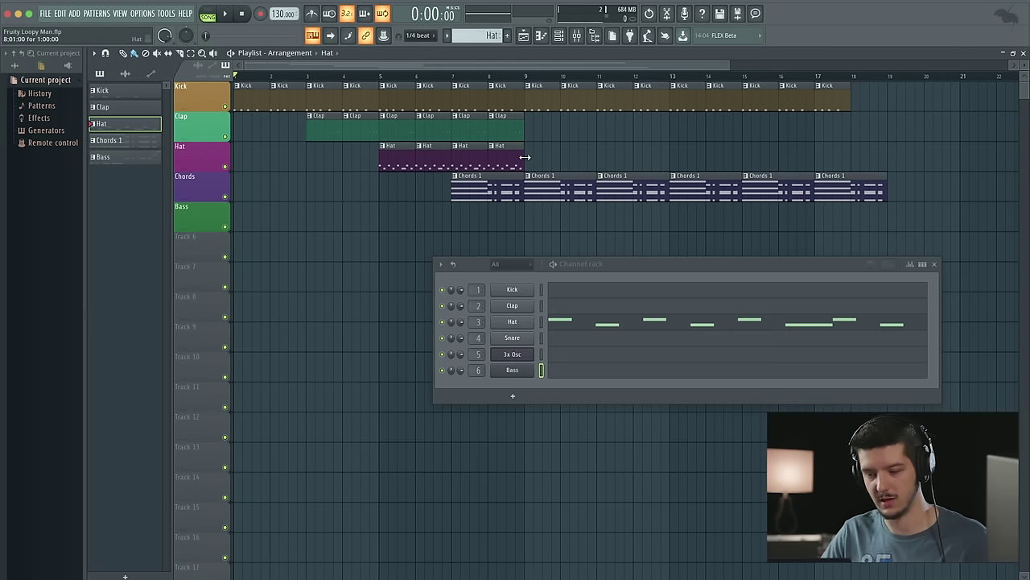
mouse_move(530, 159)
left_mouse_down()
mouse_move(838, 183)
mouse_move(842, 164)
mouse_move(521, 144)
left_mouse_up()
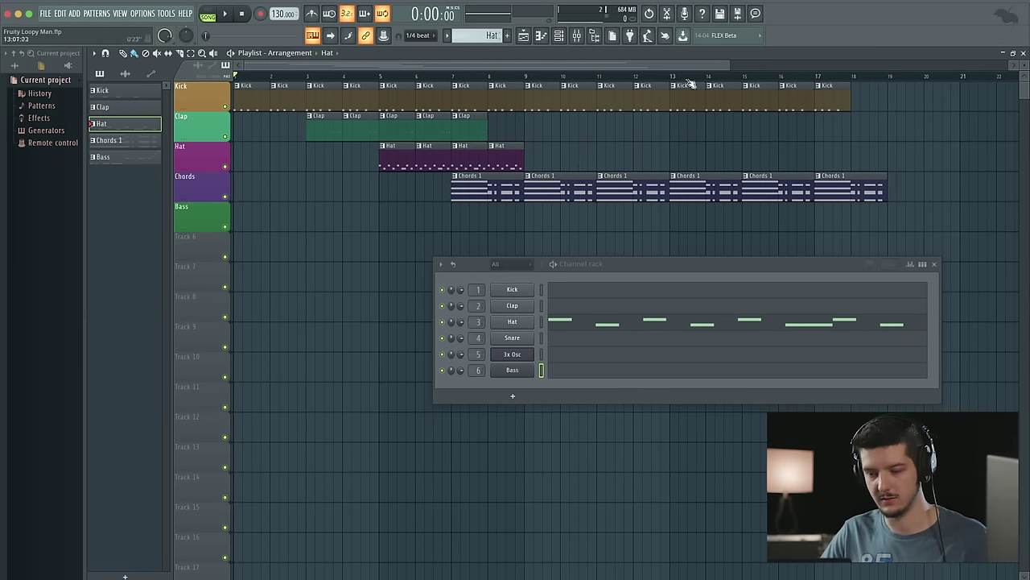
left_click_drag(730, 63, 456, 64)
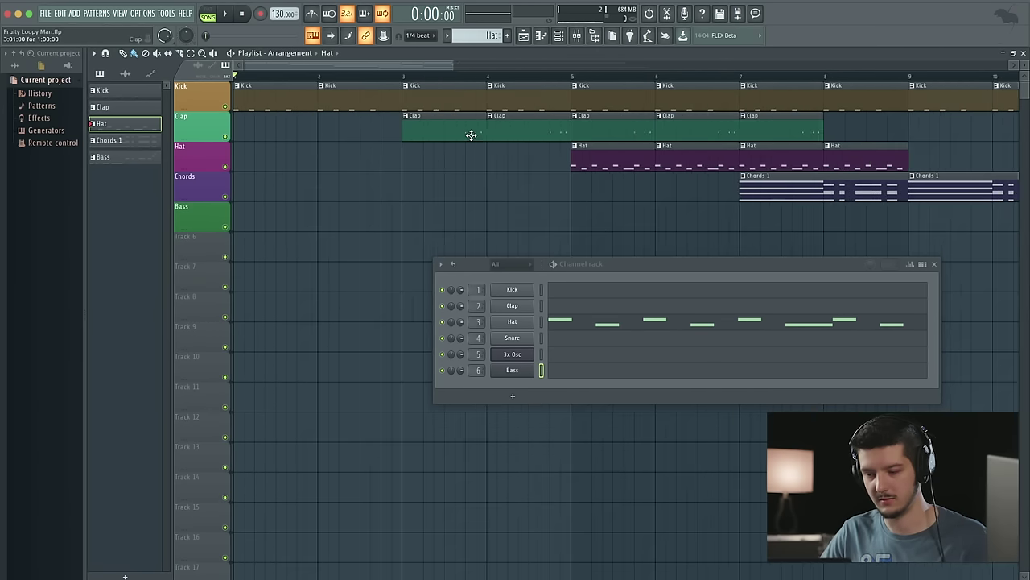
scroll(471, 135, "right", 4)
scroll(471, 135, "right", 3)
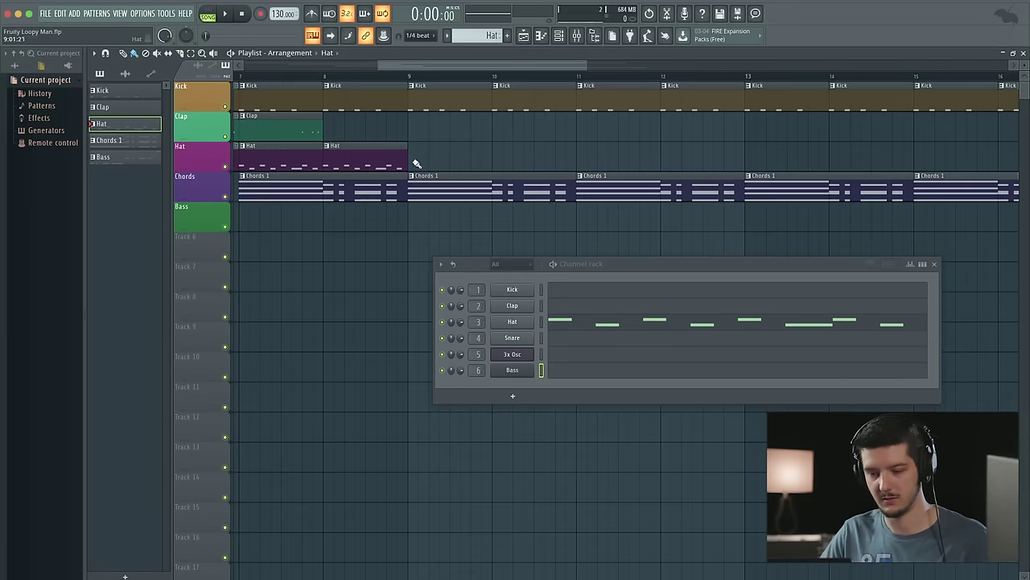
left_click_drag(409, 161, 946, 178)
left_click(294, 117)
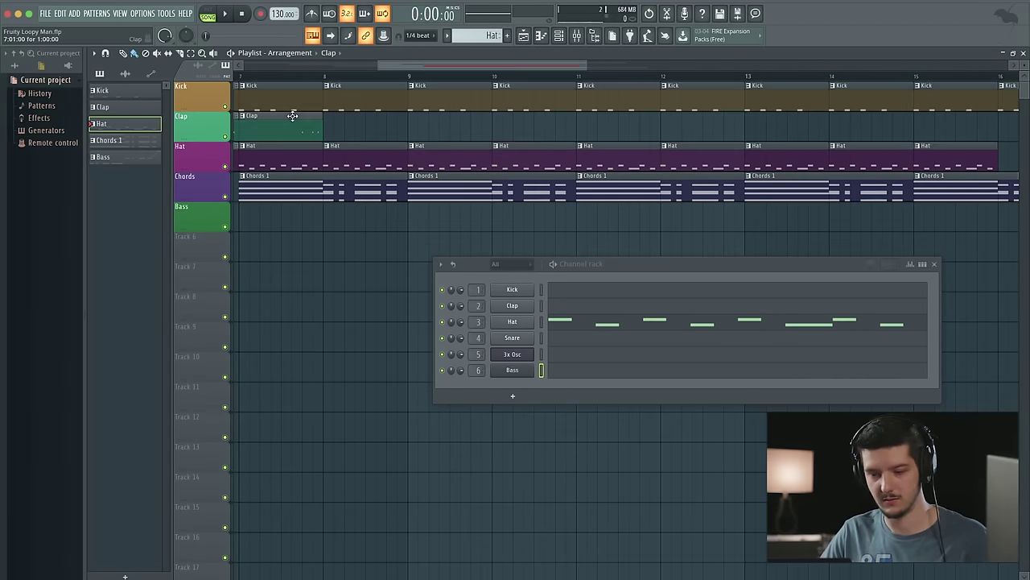
left_click_drag(327, 123, 980, 143)
Play the arrangement from the middle of bar 5
scroll(360, 79, "left", 2)
left_click(278, 76)
key("space")
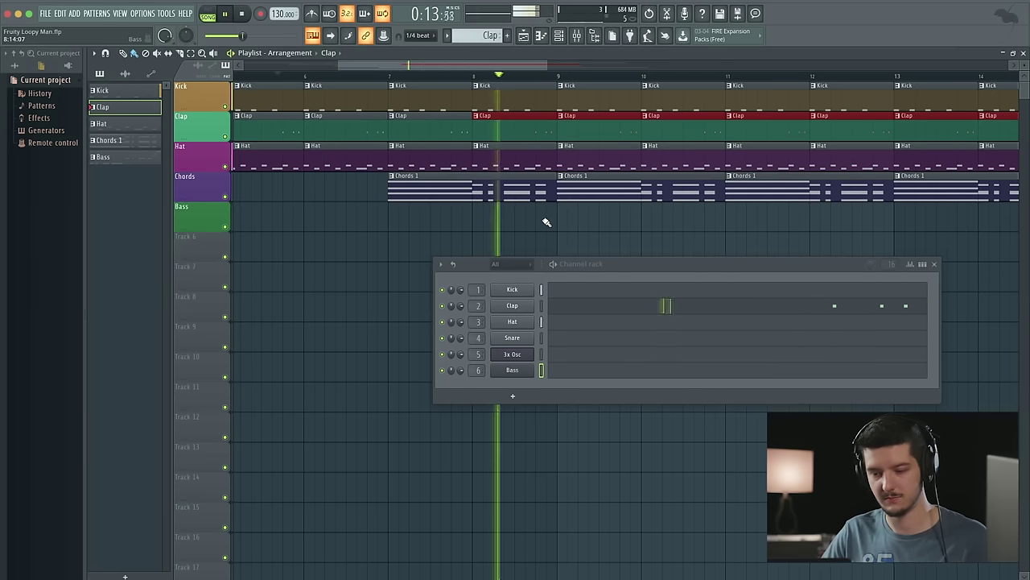
Select the Bass pattern and place a clip of it at bar 11 on the Bass track
scroll(538, 221, "right", 5)
scroll(529, 218, "right", 2)
scroll(530, 218, "up", 1)
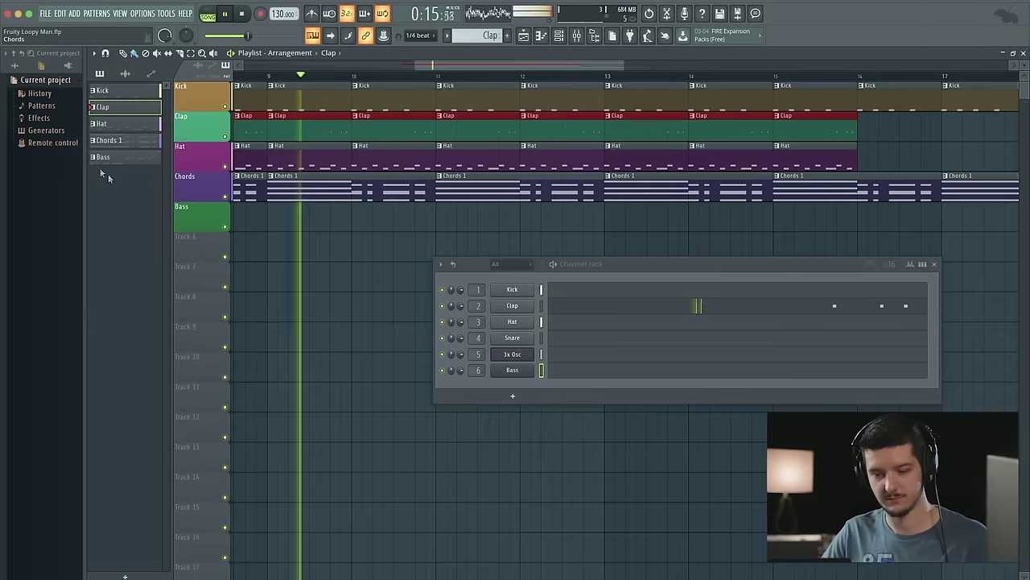
left_click(101, 158)
scroll(482, 226, "left", 1)
left_click(482, 222)
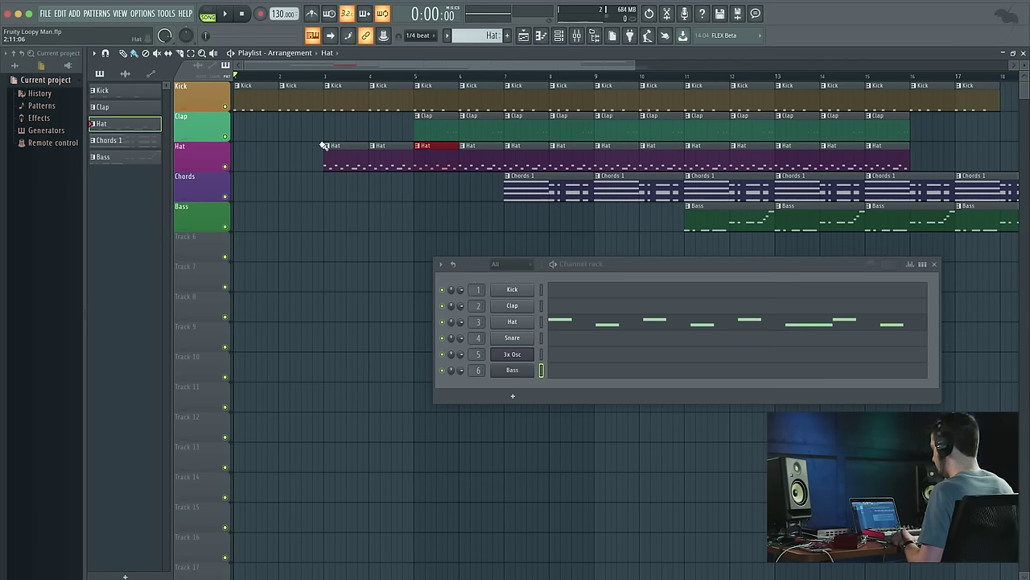
Play the arrangement from bar 2 through the last Kick clip at bar 17
mouse_move(346, 151)
left_mouse_down()
mouse_move(305, 152)
mouse_move(354, 151)
mouse_move(400, 370)
mouse_move(400, 197)
mouse_move(276, 180)
mouse_move(351, 157)
left_mouse_up()
scroll(451, 208, "right", 4)
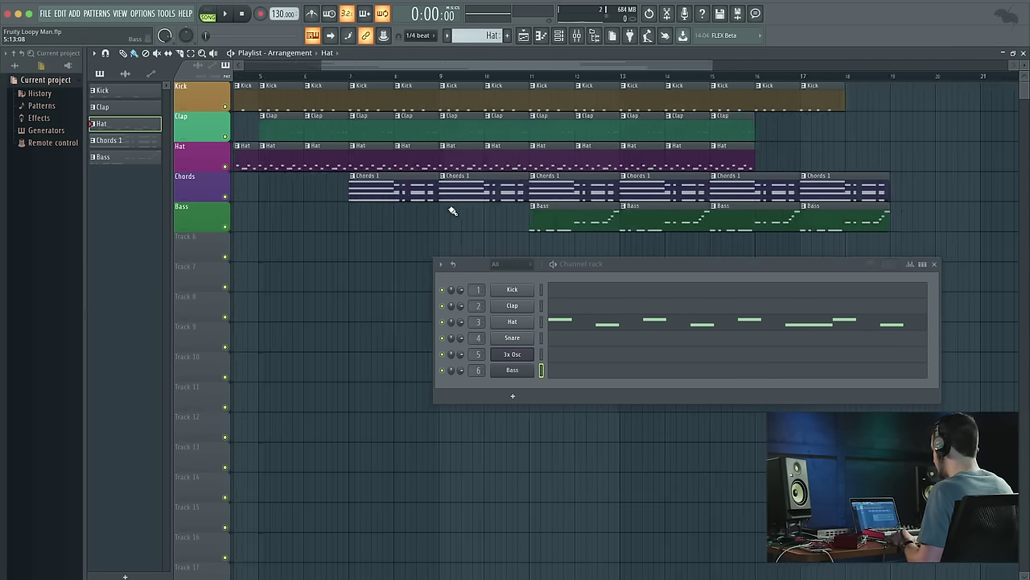
scroll(348, 140, "up", 4)
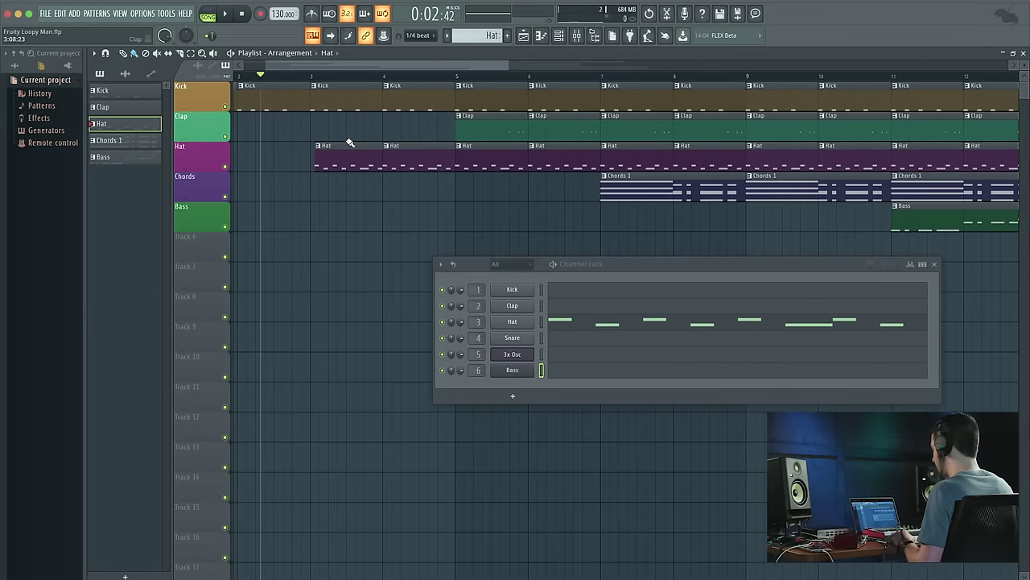
scroll(350, 143, "up", 4)
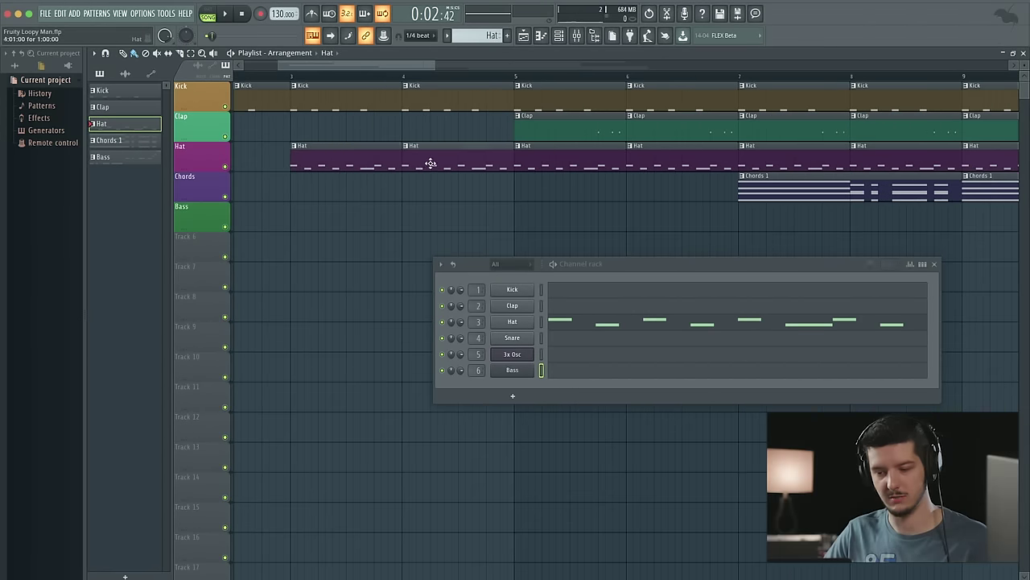
key("space")
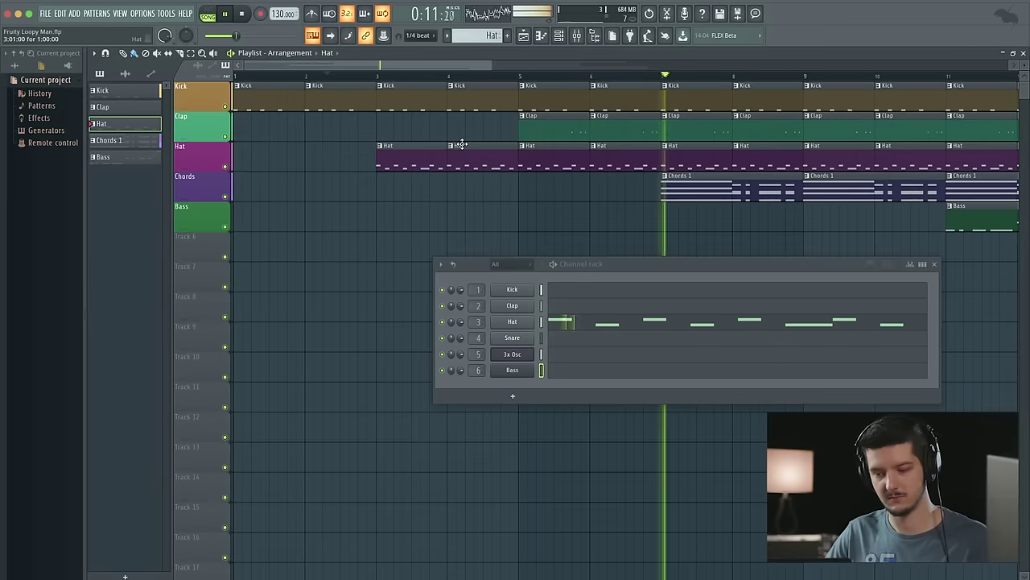
left_click_drag(502, 145, 462, 143)
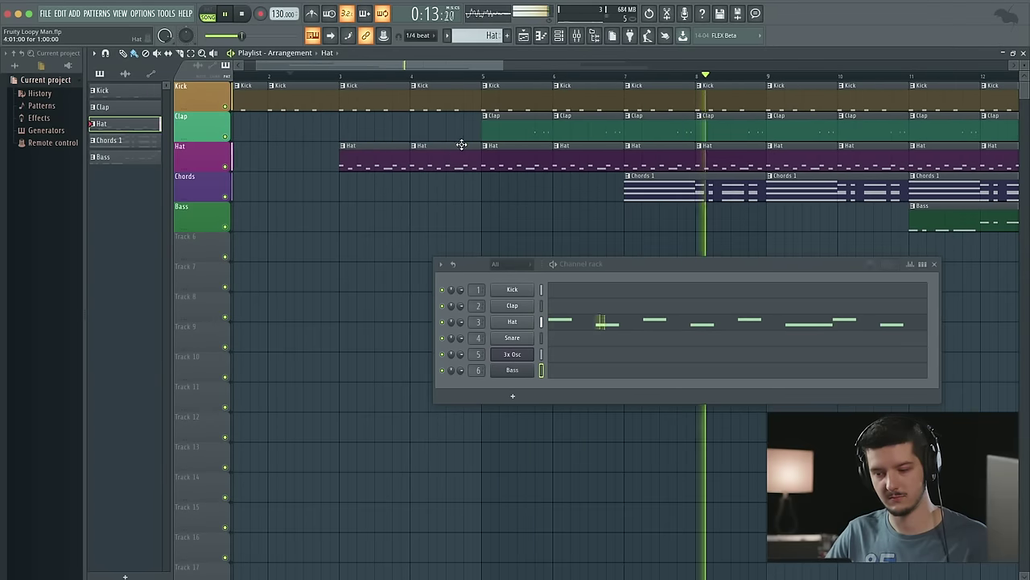
scroll(453, 158, "left", 2)
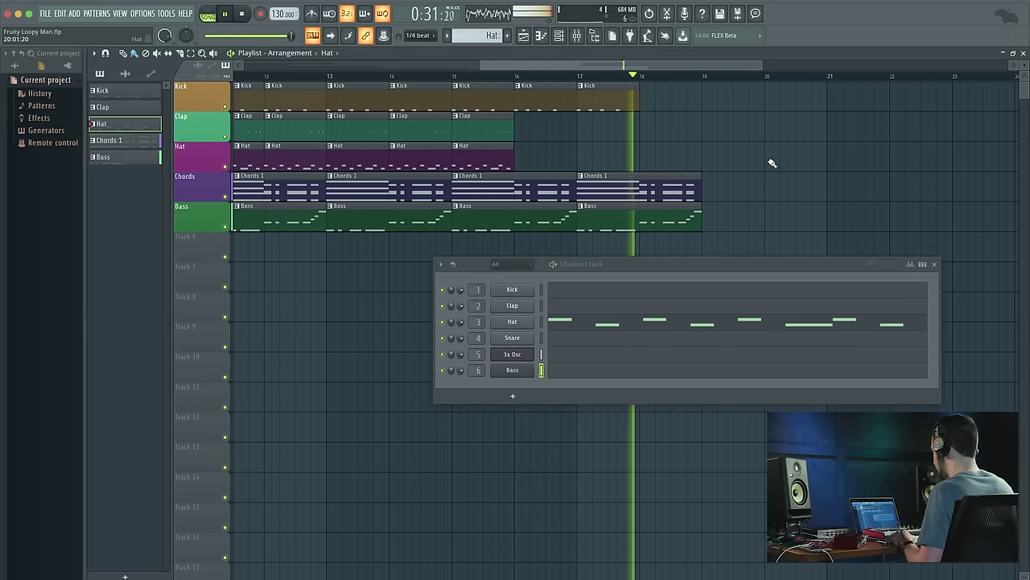
key("space")
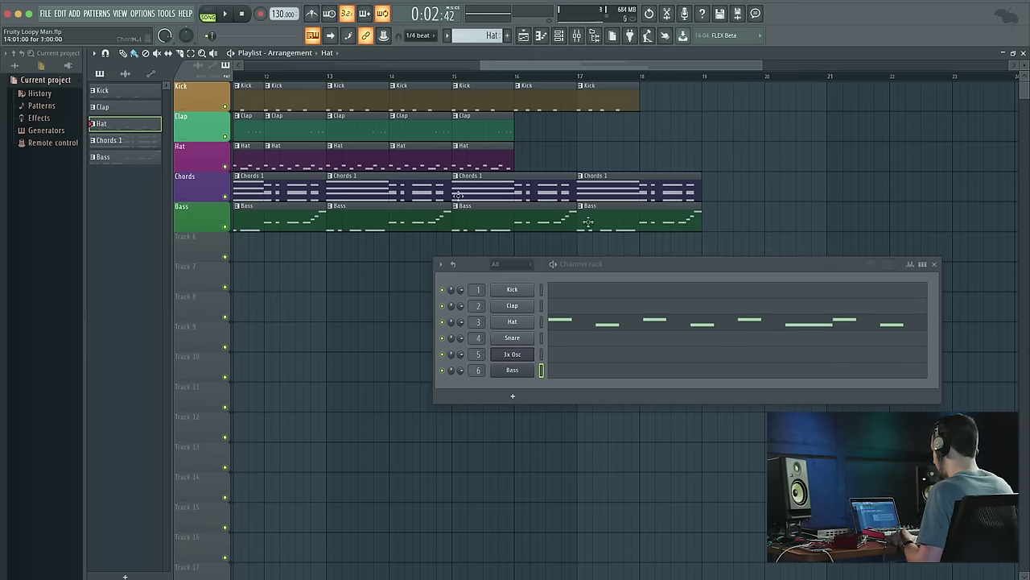
Shorten the last Chords 1 clip so it ends about three quarters through bar 18
left_click(702, 201)
left_click_drag(694, 201, 702, 202)
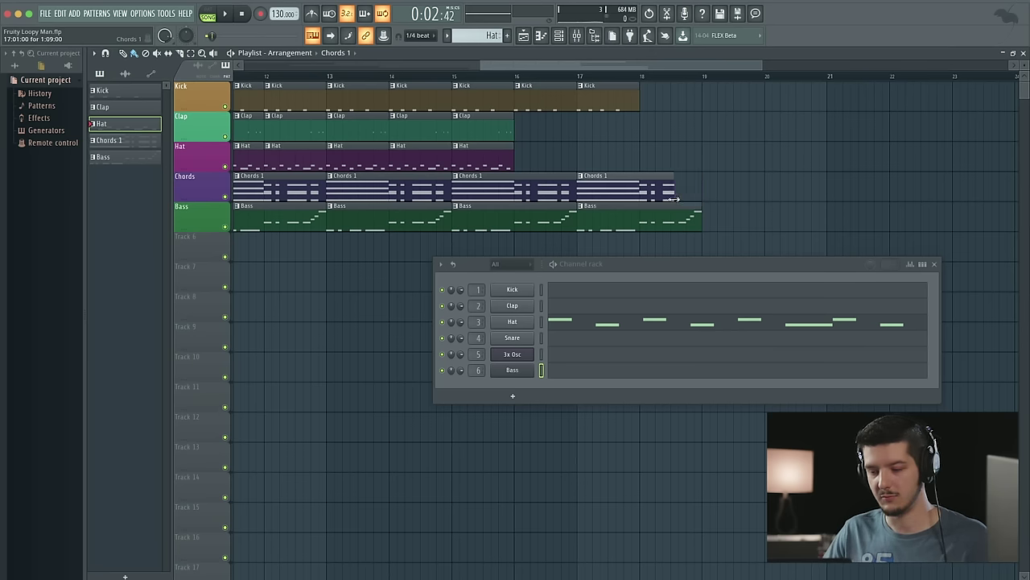
mouse_move(678, 200)
left_mouse_down()
mouse_move(703, 202)
mouse_move(681, 204)
left_mouse_up()
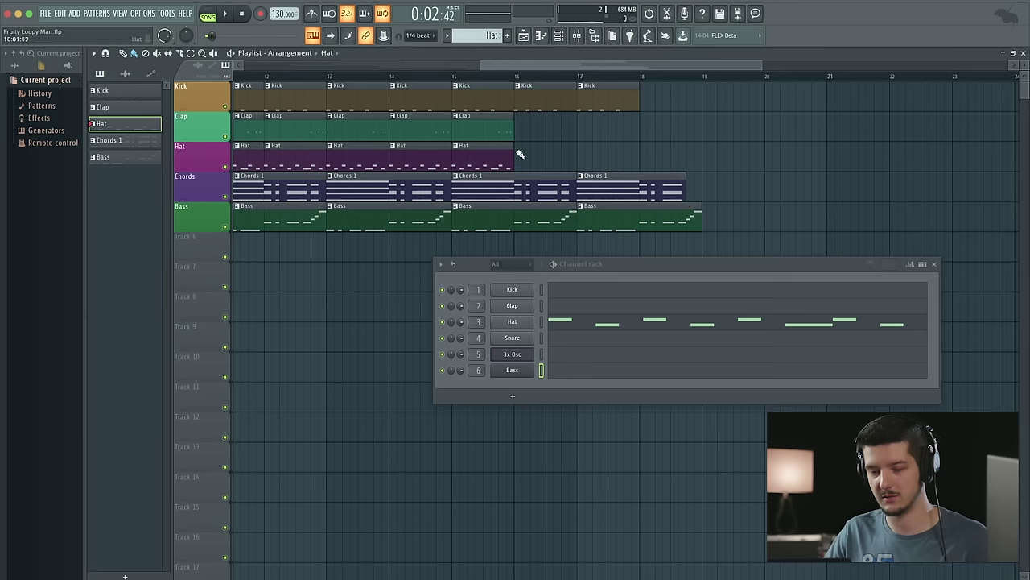
Add Hat and Clap clips at bars 16 and 17 to match the end of the Kick track
left_click(592, 161)
left_click(463, 120)
left_click_drag(520, 127, 580, 129)
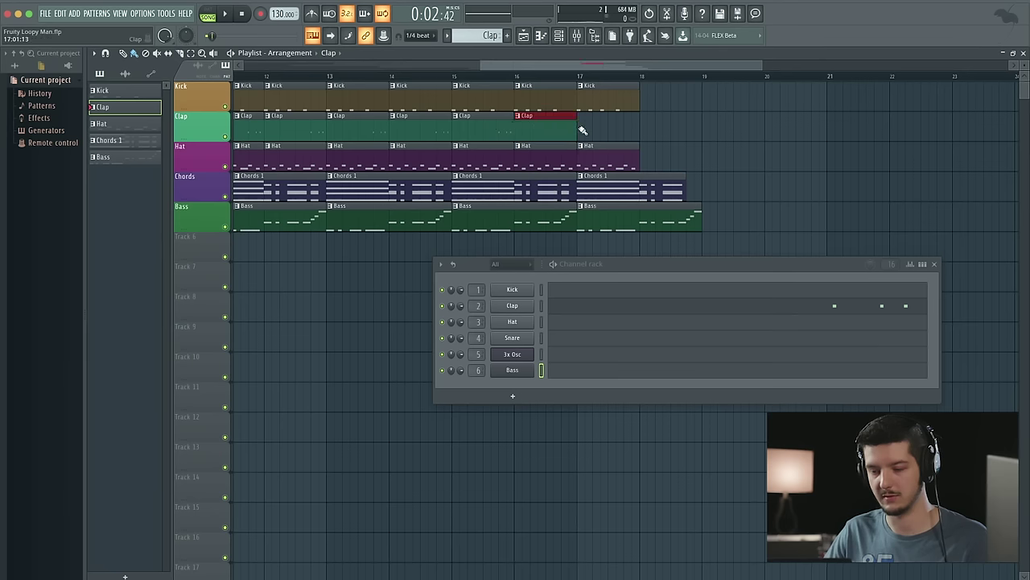
left_click(578, 129)
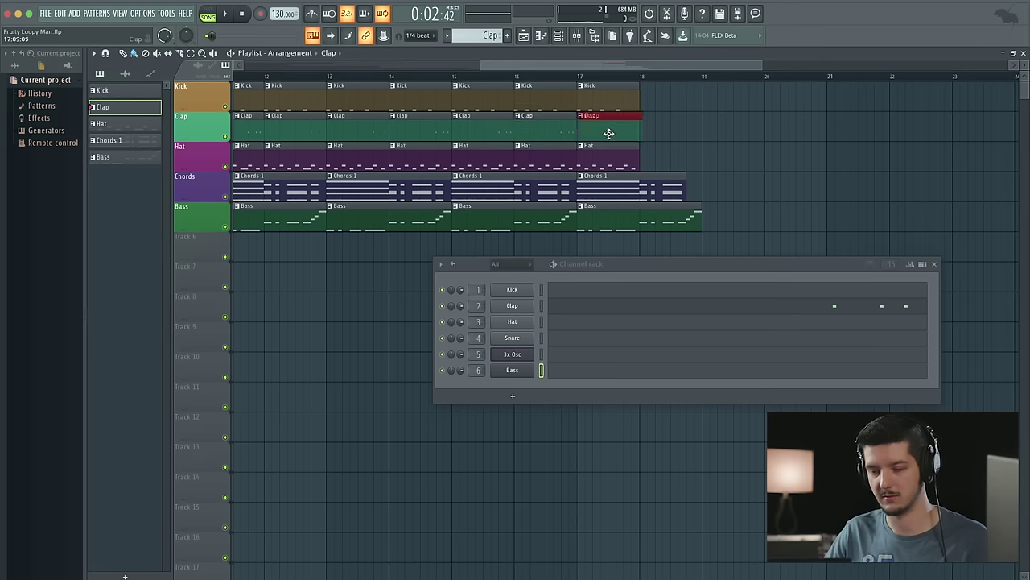
Play the ending of the arrangement from the second half of bar 16
left_click(555, 75)
key("space")
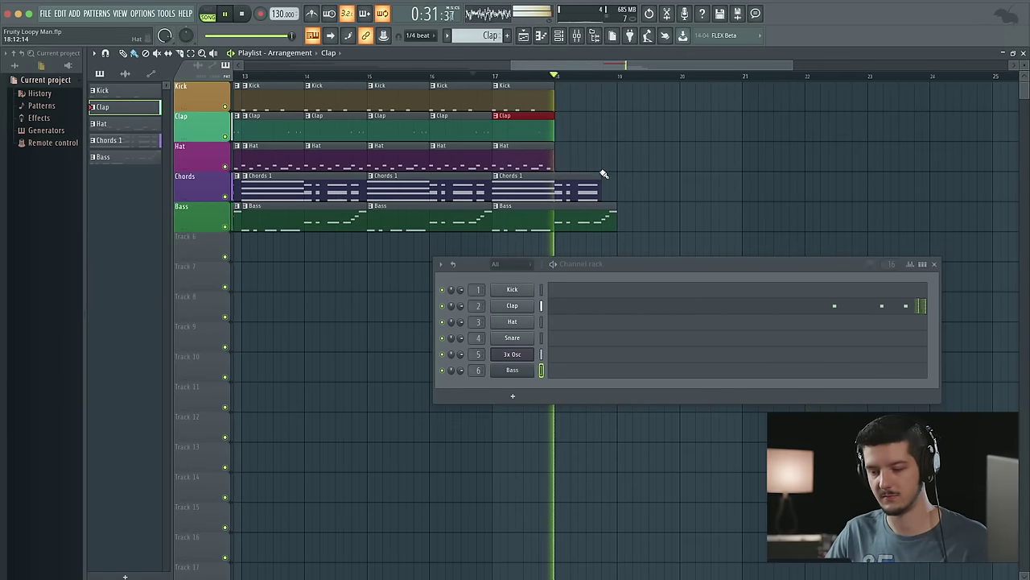
key("space")
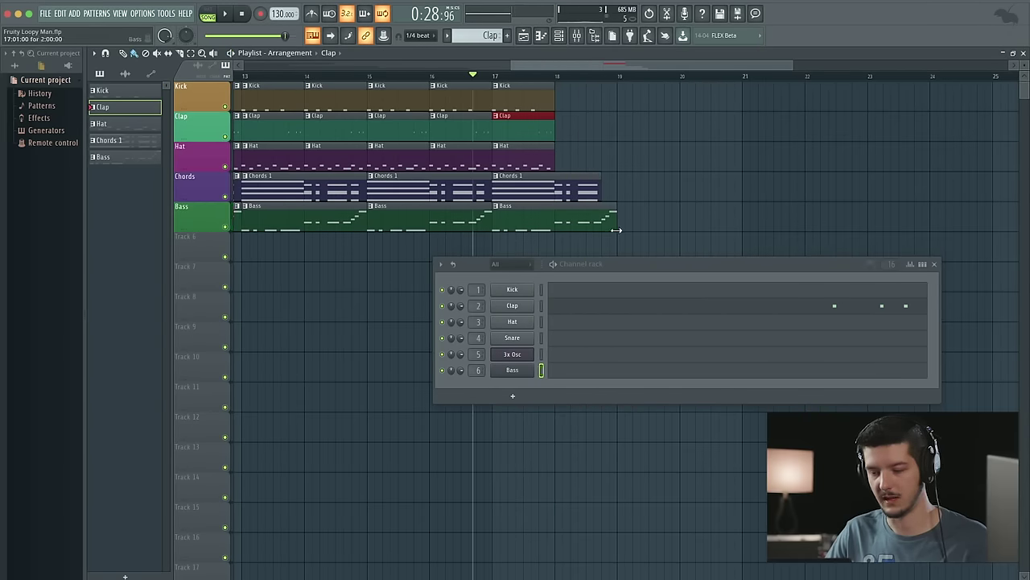
Trim the last Bass clip to about the middle of bar 18 and stretch the last Chords 1 clip to late in bar 21
left_click(617, 235)
right_click(651, 241)
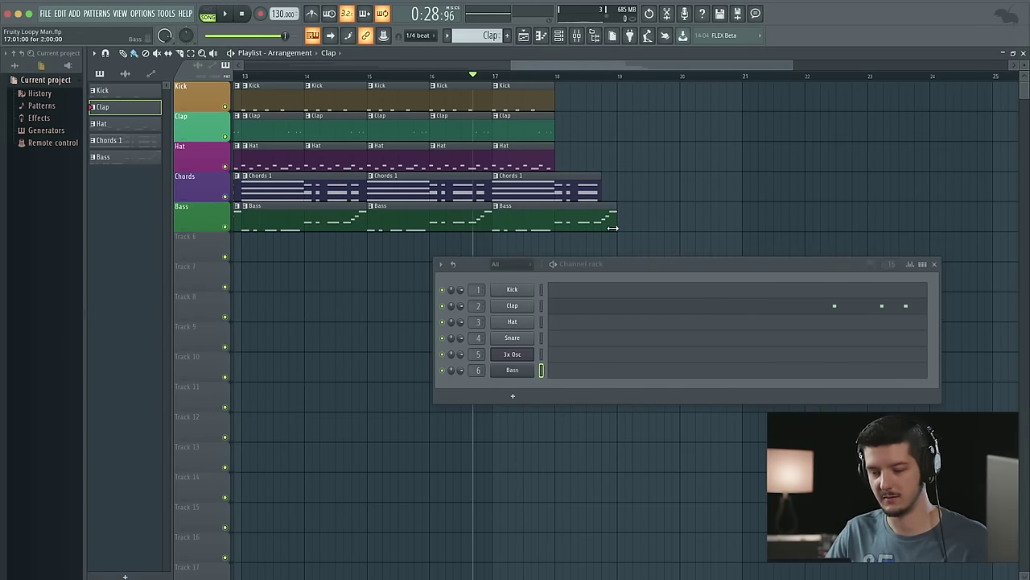
left_click_drag(612, 229, 550, 202)
left_click(598, 198)
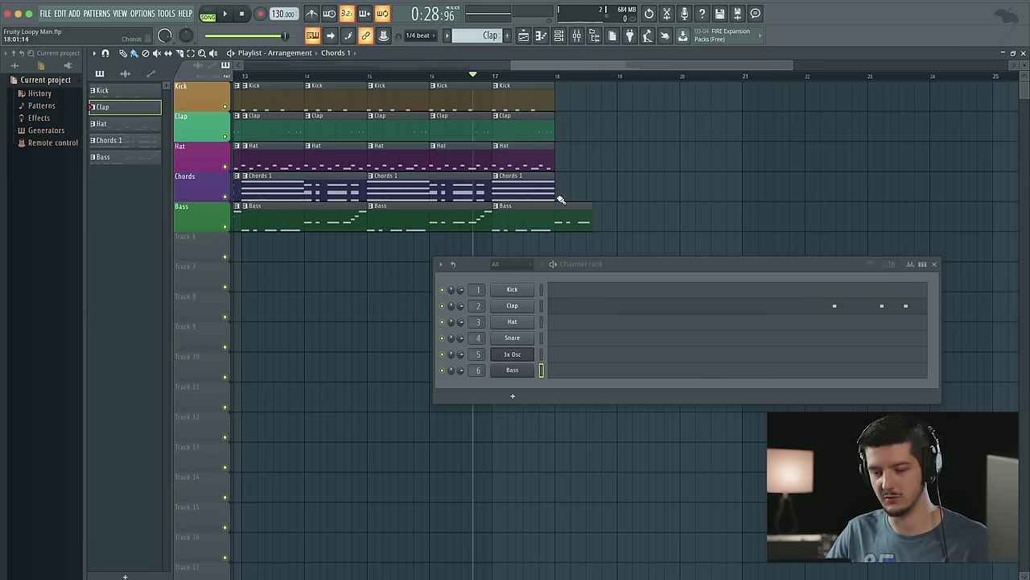
left_click_drag(554, 198, 794, 206)
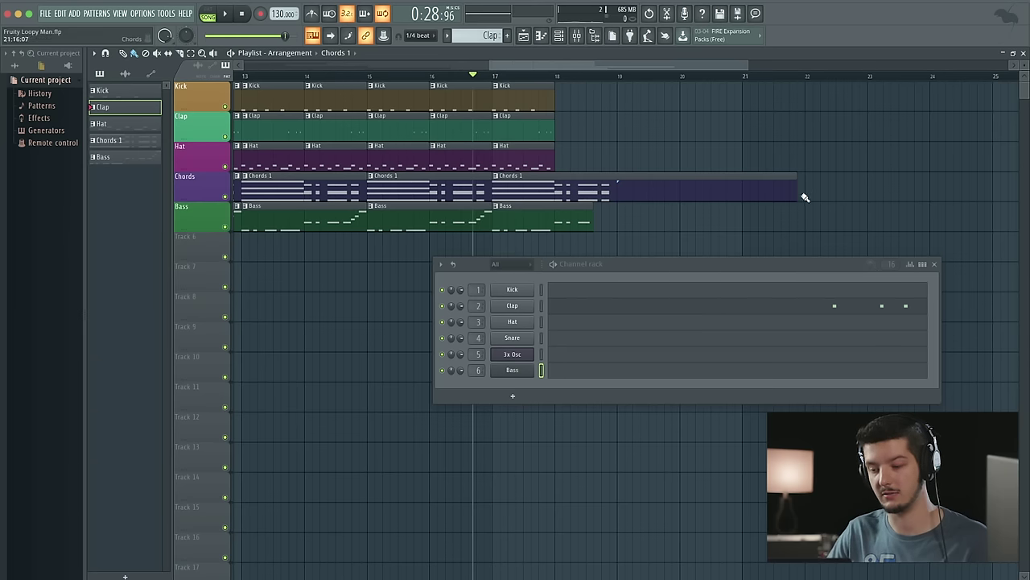
Shorten the last Chords 1 clip to end with the Bass clip around mid-bar 18, and play from late in bar 17
left_click_drag(795, 198, 627, 198)
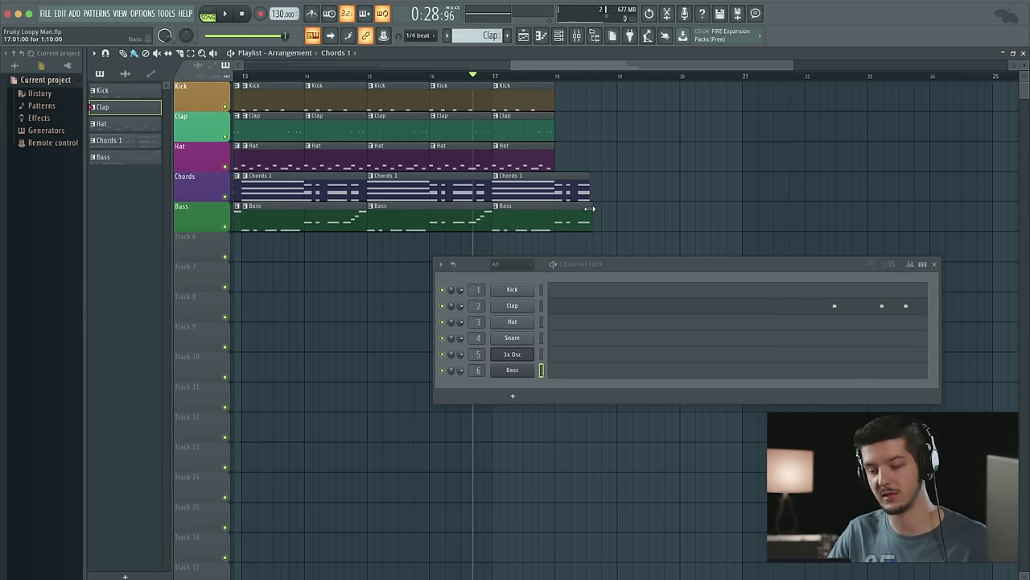
left_click(537, 78)
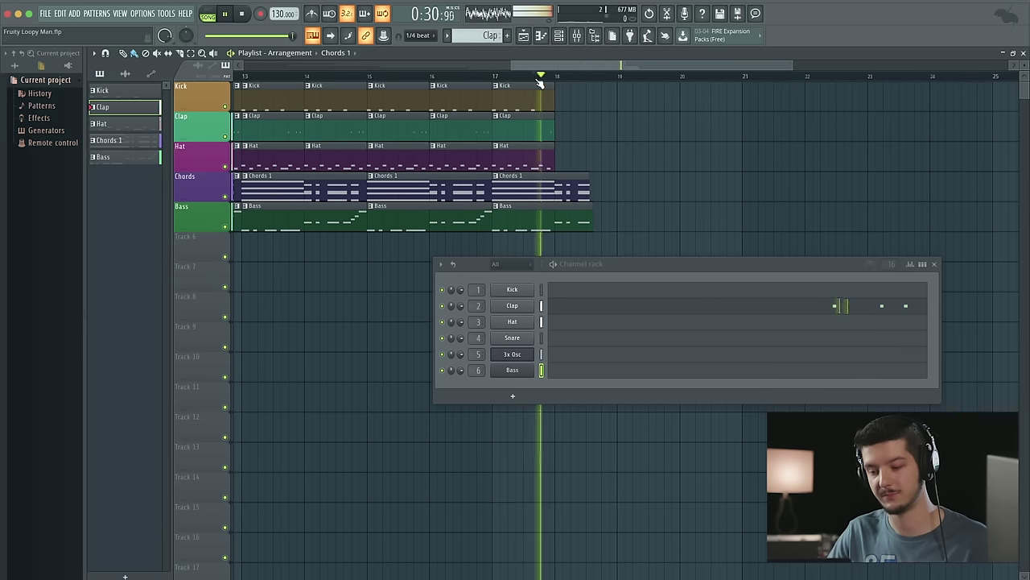
key("space")
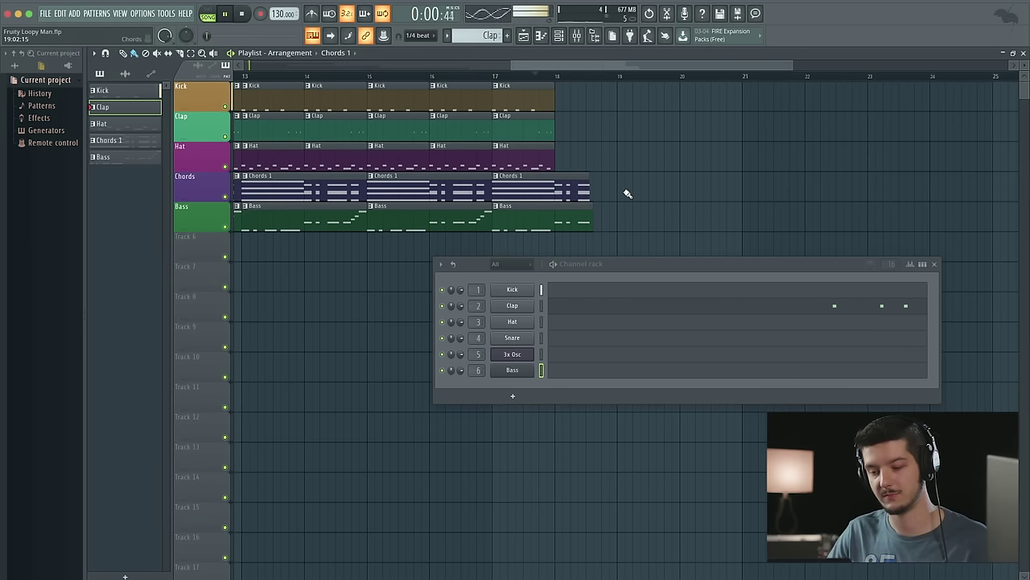
scroll(647, 131, "right", 2)
scroll(644, 131, "right", 1)
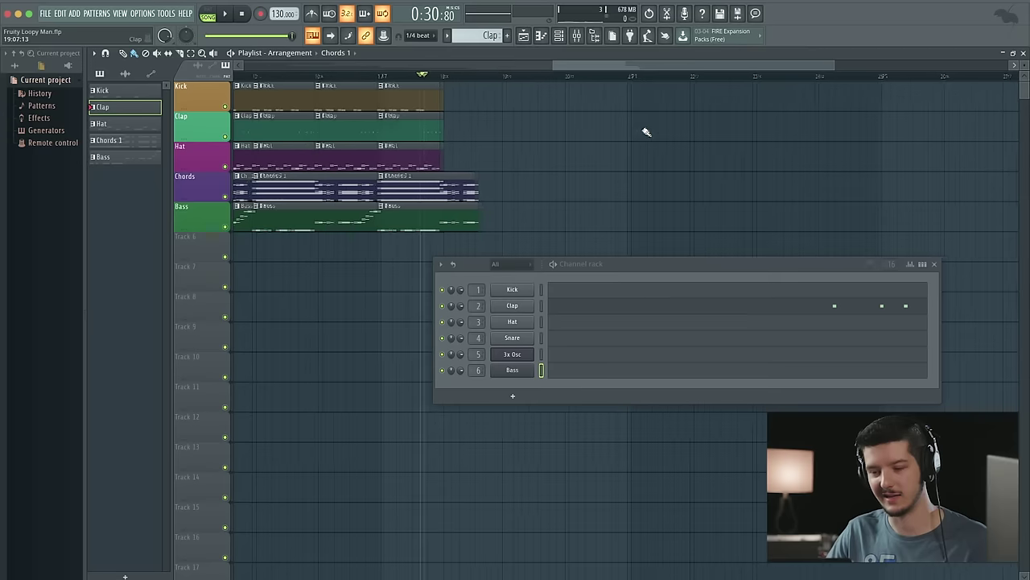
left_click(395, 101)
left_click(503, 103)
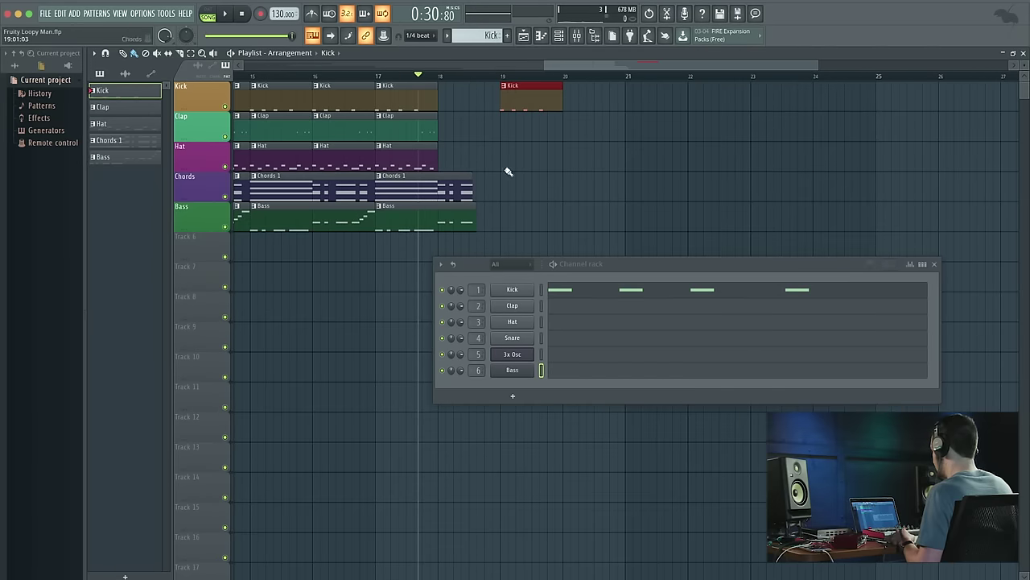
right_click(537, 96)
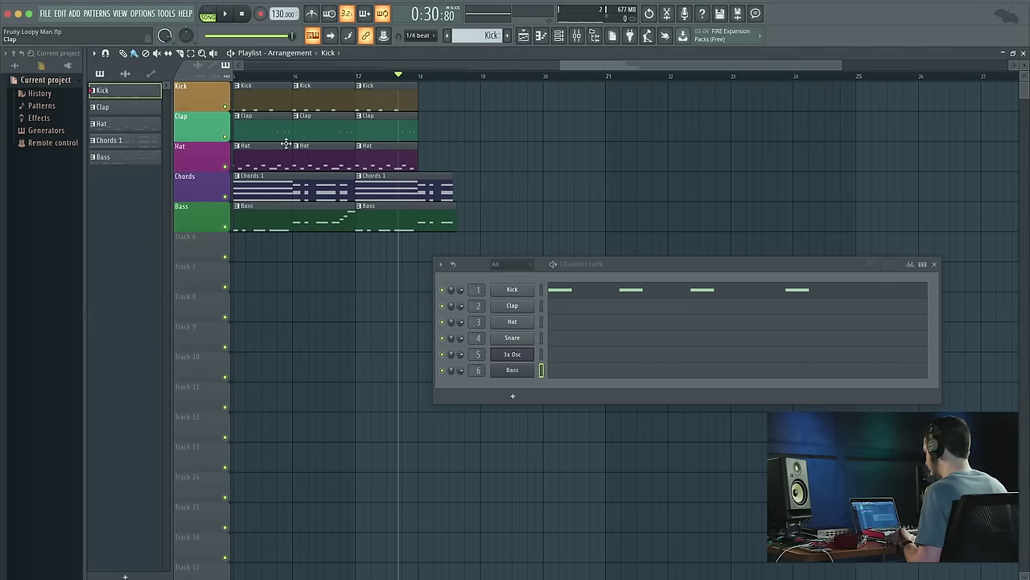
Clone the Kick pattern
left_click_drag(623, 264, 623, 185)
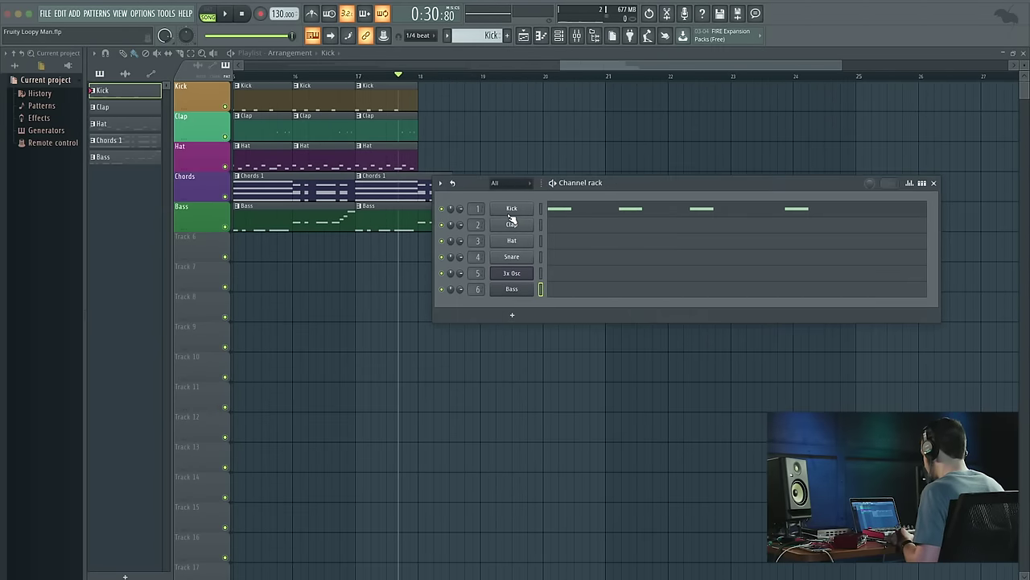
left_click(123, 88)
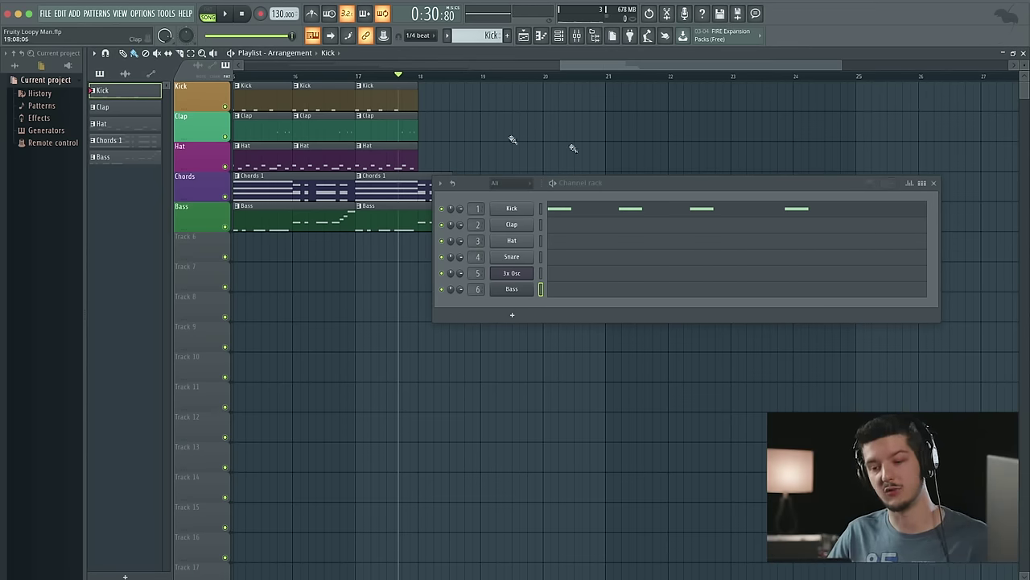
right_click(126, 92)
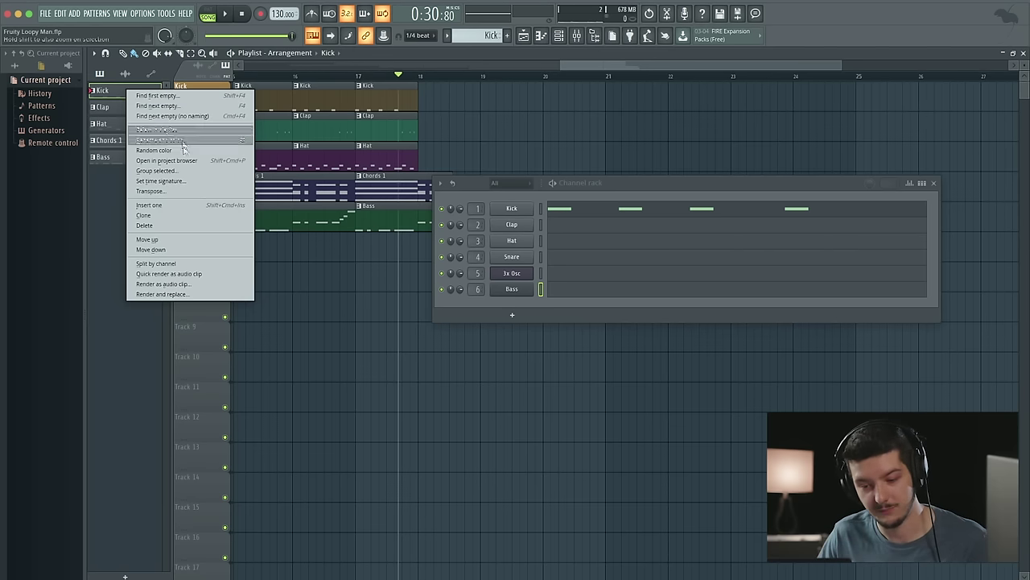
left_click(186, 215)
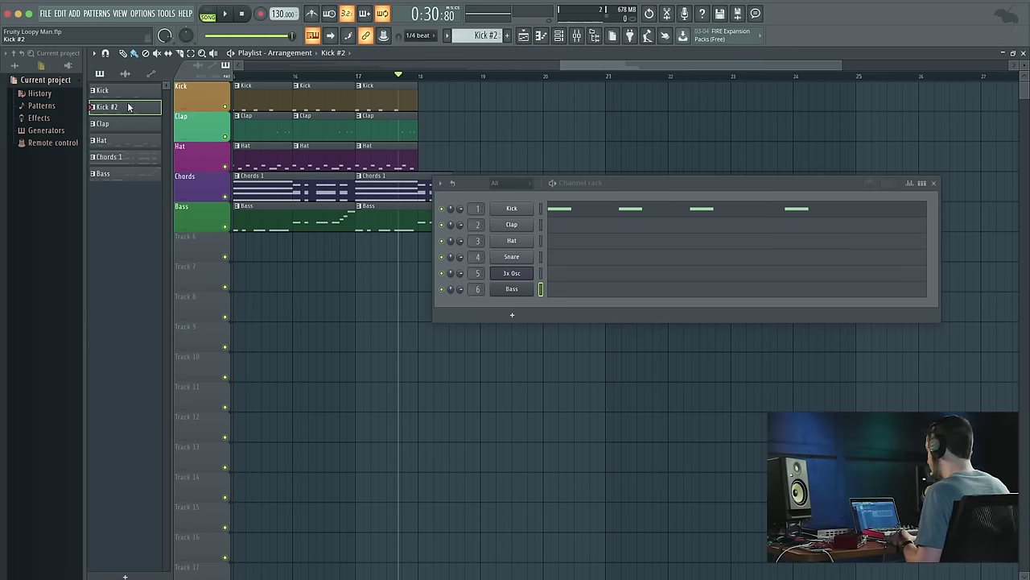
Play the end of the arrangement from bar 17
left_click_drag(622, 185, 648, 236)
left_click(358, 78)
key("space")
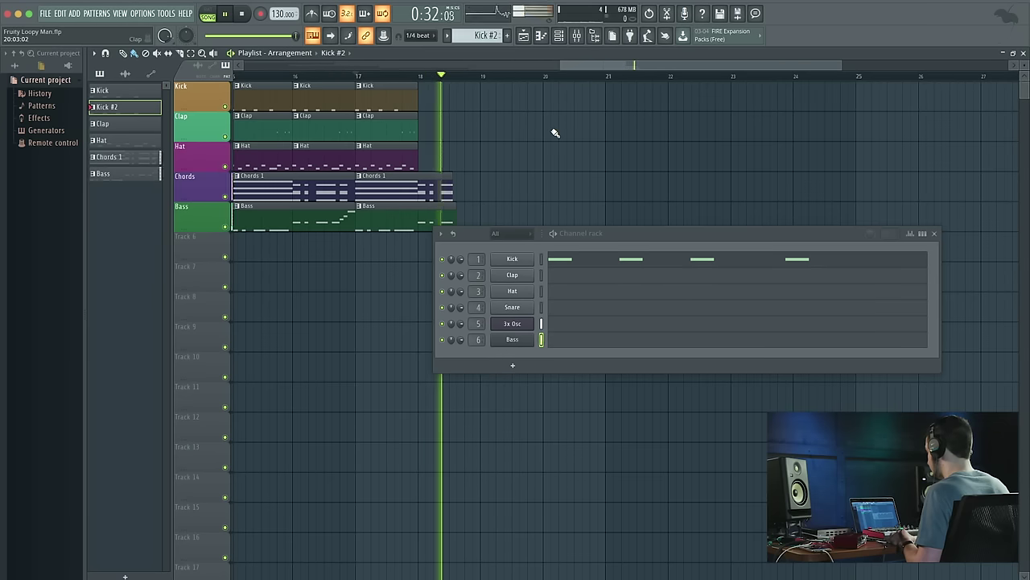
key("space")
Place a Kick #2 clip at bar 19 on the Kick track and open its notes in the piano roll
scroll(483, 105, "right", 2)
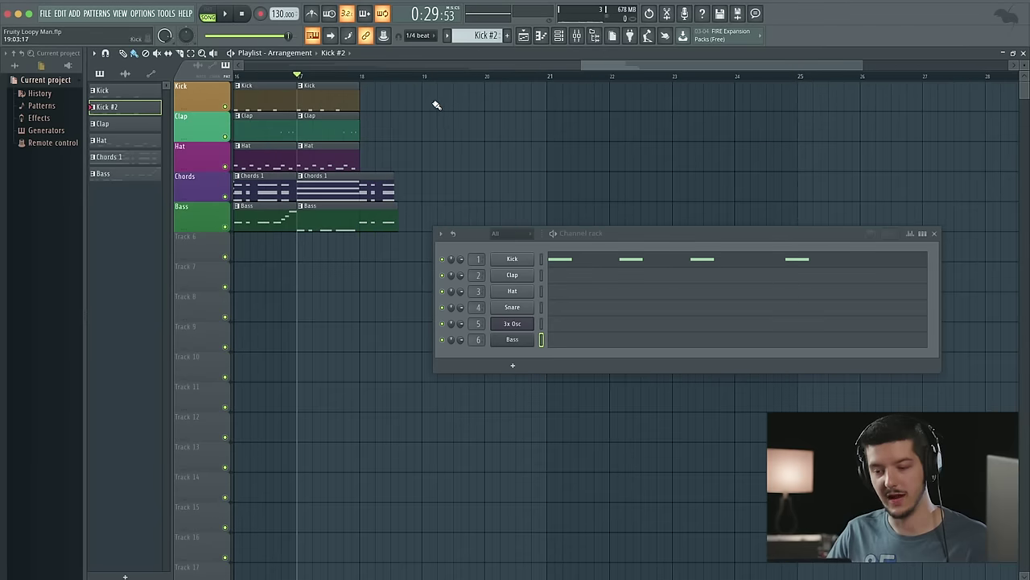
left_click_drag(110, 110, 459, 109)
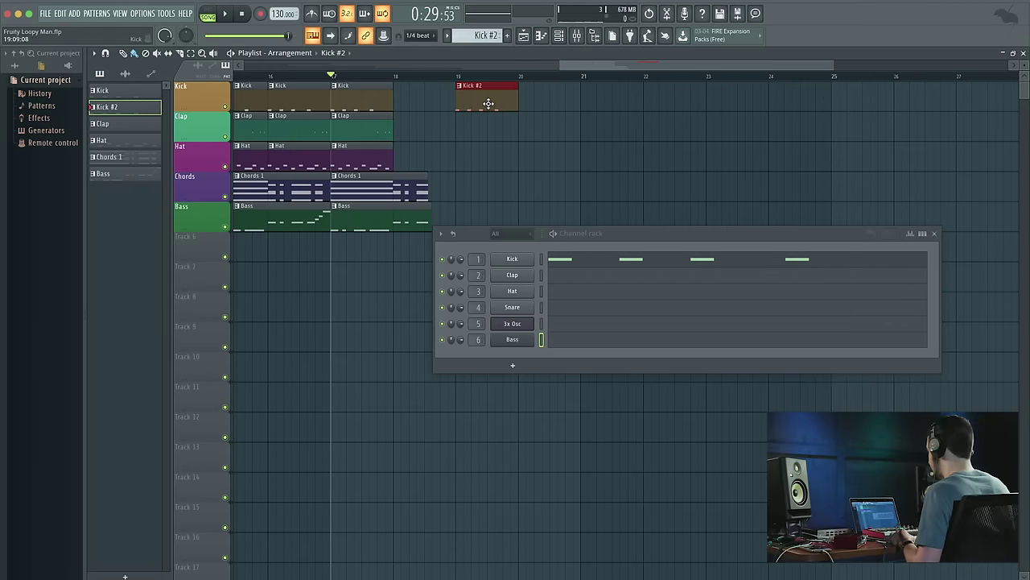
double_click(488, 103)
left_click_drag(616, 238, 630, 169)
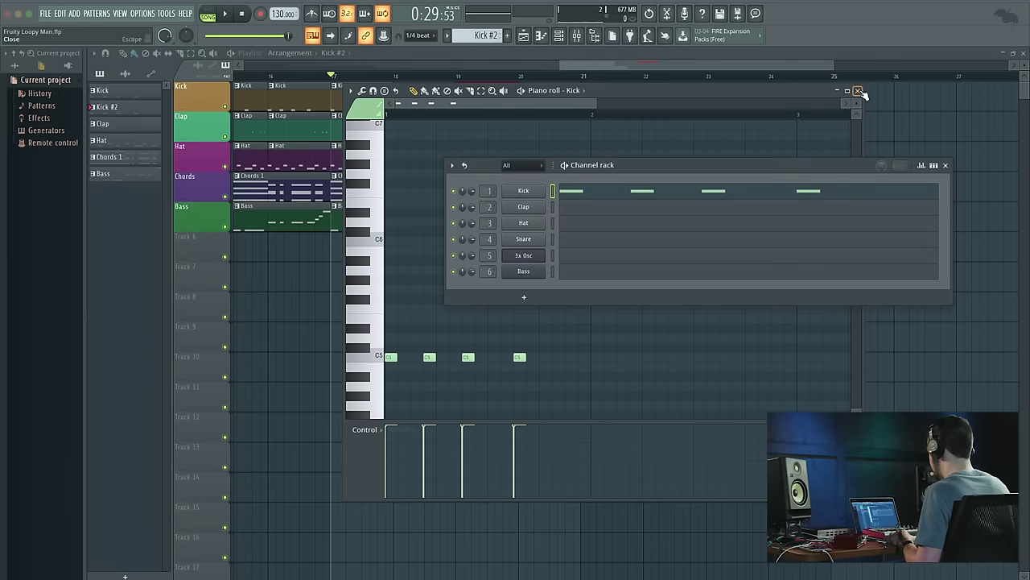
left_click_drag(653, 164, 415, 346)
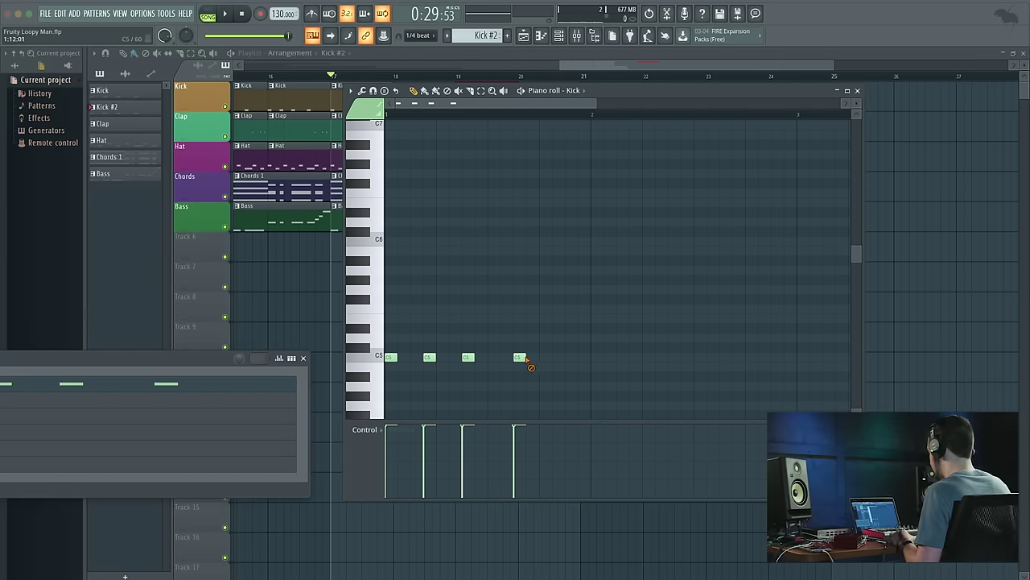
Delete all four C5 kick notes from the Kick #2 pattern and close the piano roll
right_click(519, 356)
right_click(468, 357)
right_click(429, 357)
right_click(390, 356)
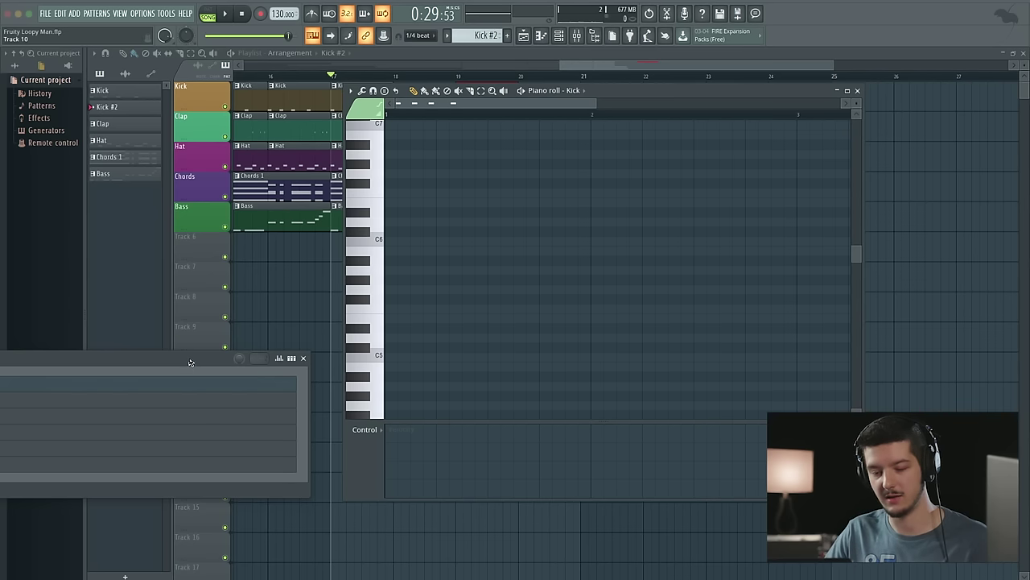
left_click_drag(190, 362, 802, 243)
left_click(858, 90)
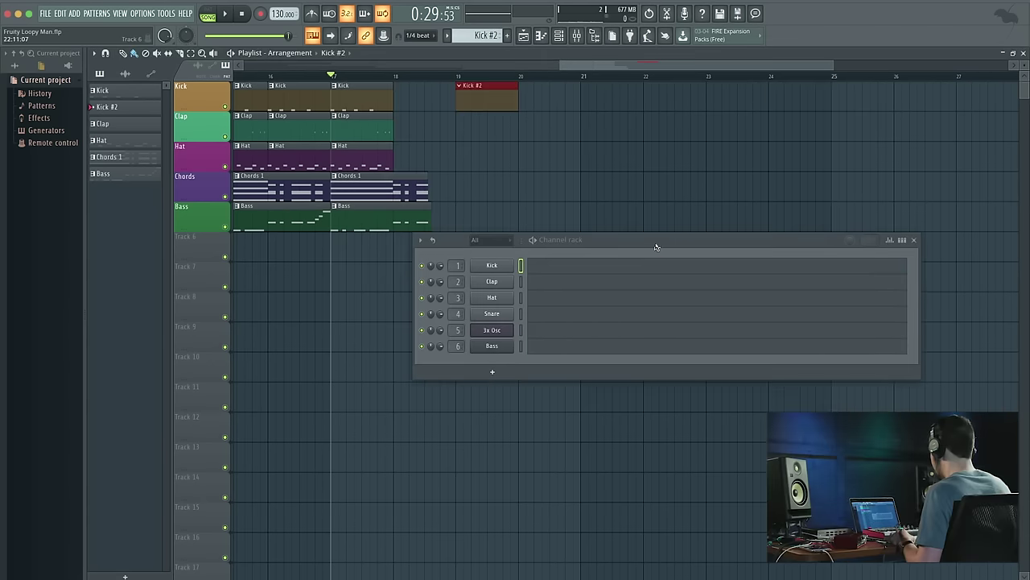
left_click_drag(656, 247, 646, 141)
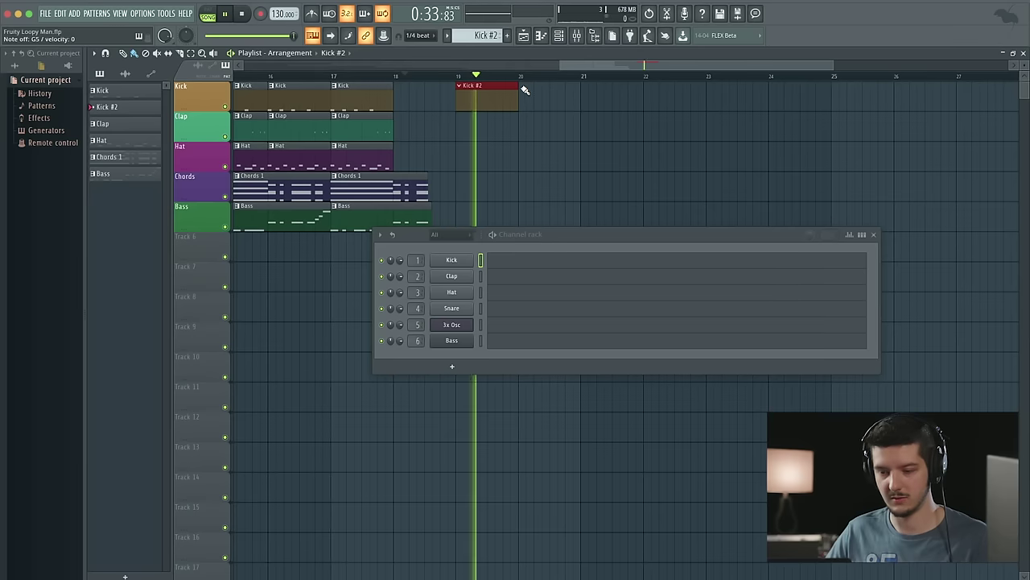
Record a new kick rhythm at several pitches into the Kick #2 pattern, using pattern playback with the metronome on
key("space")
key("space")
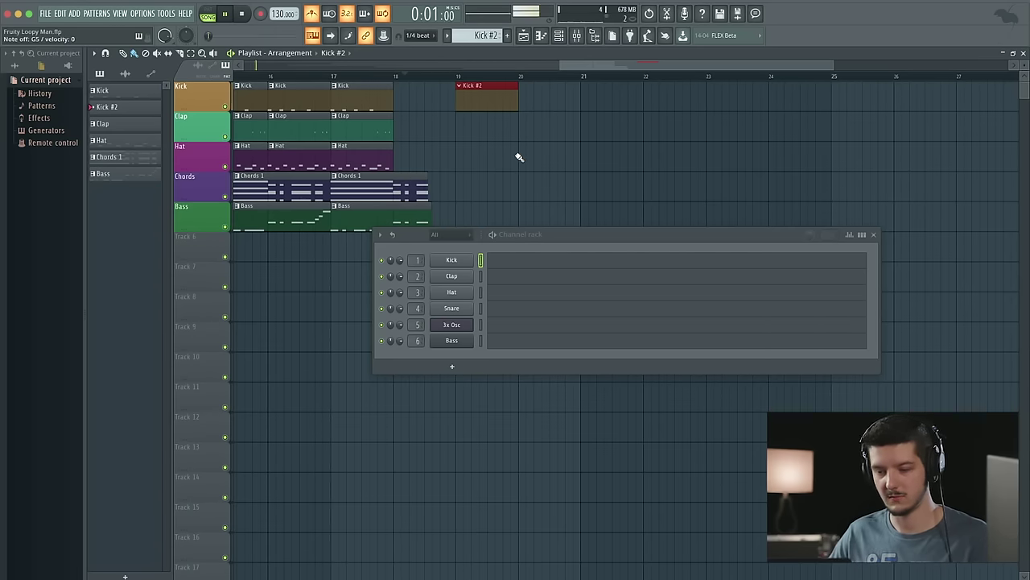
key("space")
left_click(456, 74)
key("l")
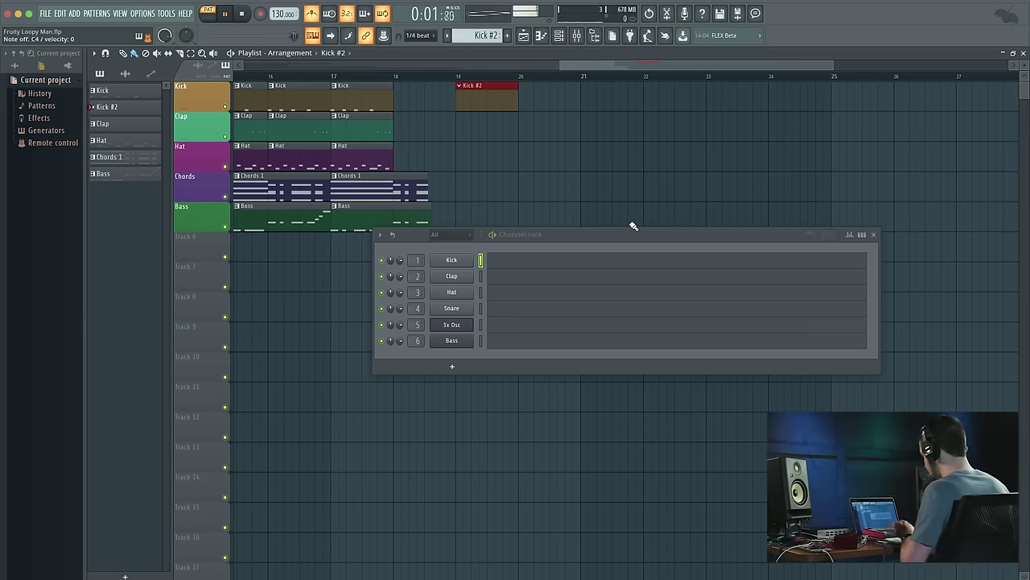
key("space")
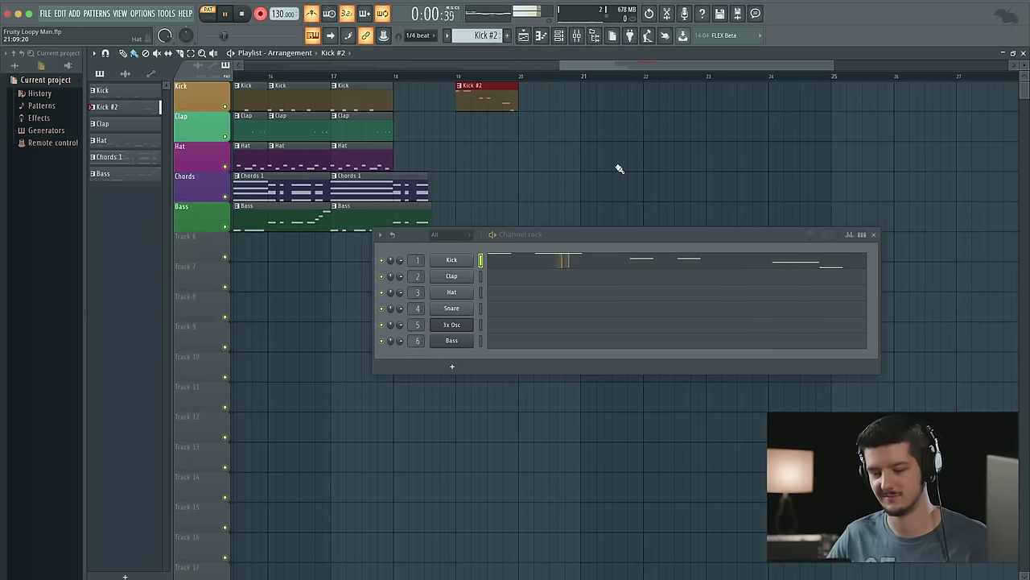
key("space")
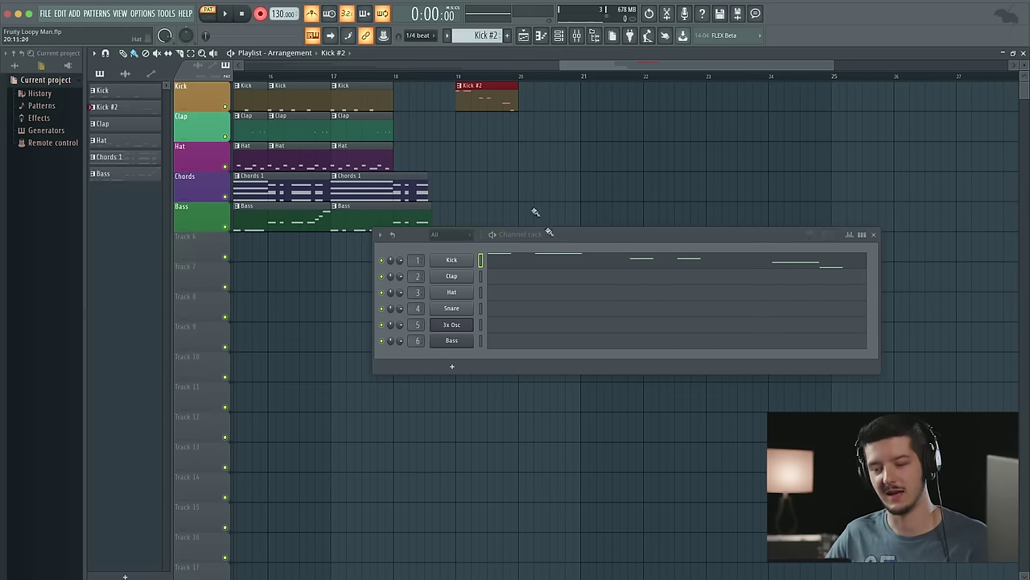
Record snare hits and a hi-hat rhythm over the new kick in the Kick #2 pattern
left_click_drag(567, 239, 559, 310)
left_click(114, 126)
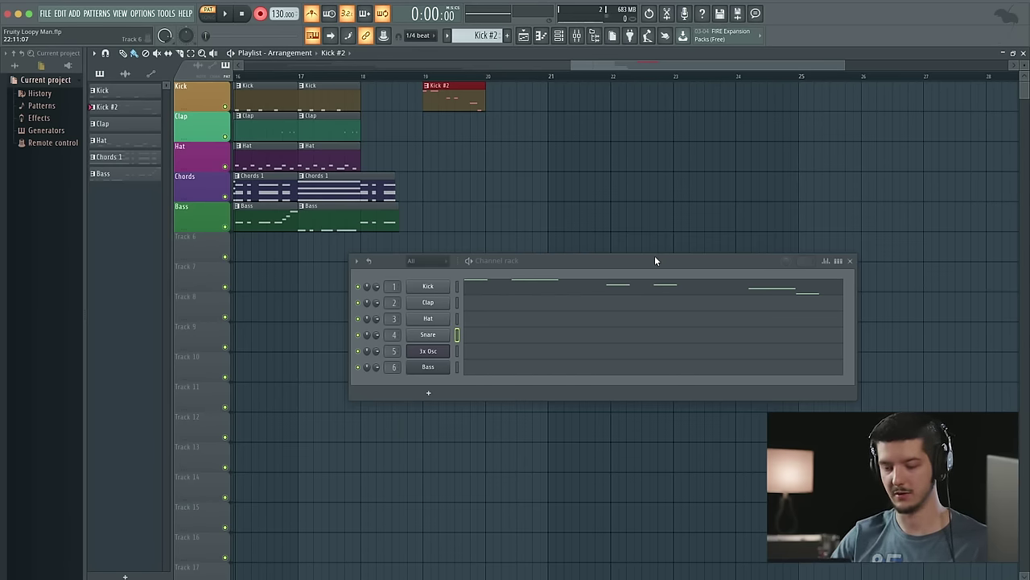
key("space")
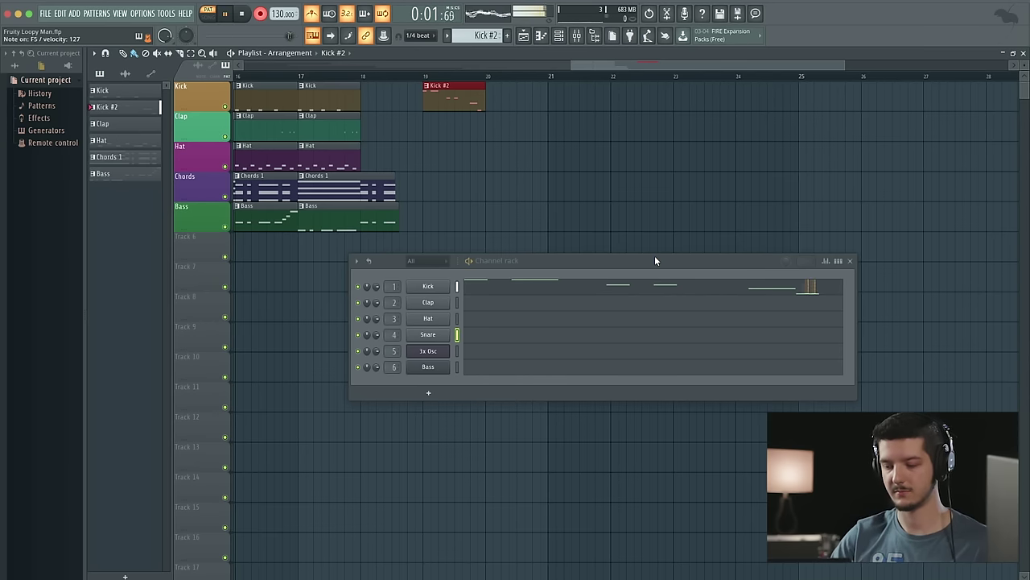
scroll(600, 222, "left", 1)
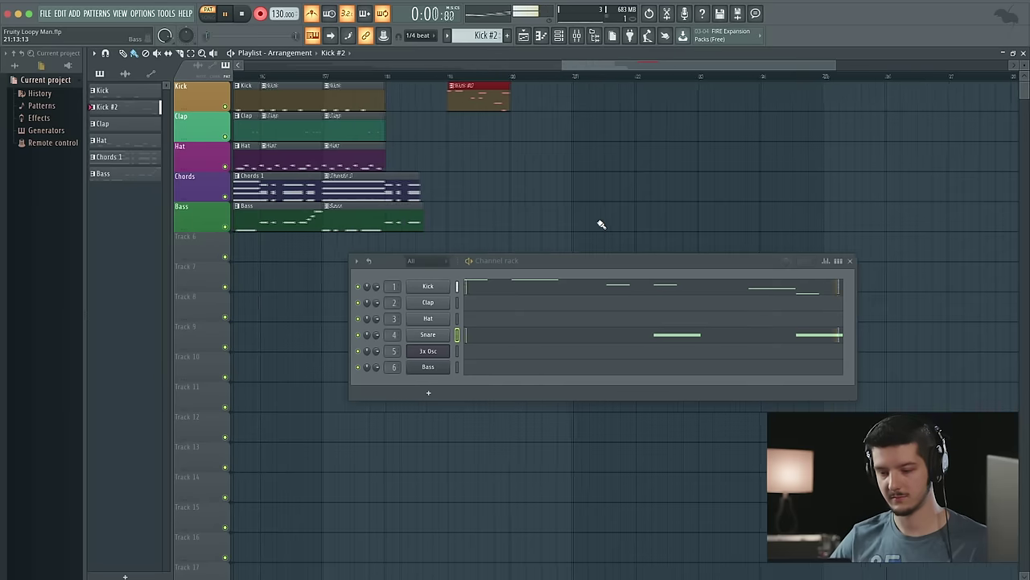
key("space")
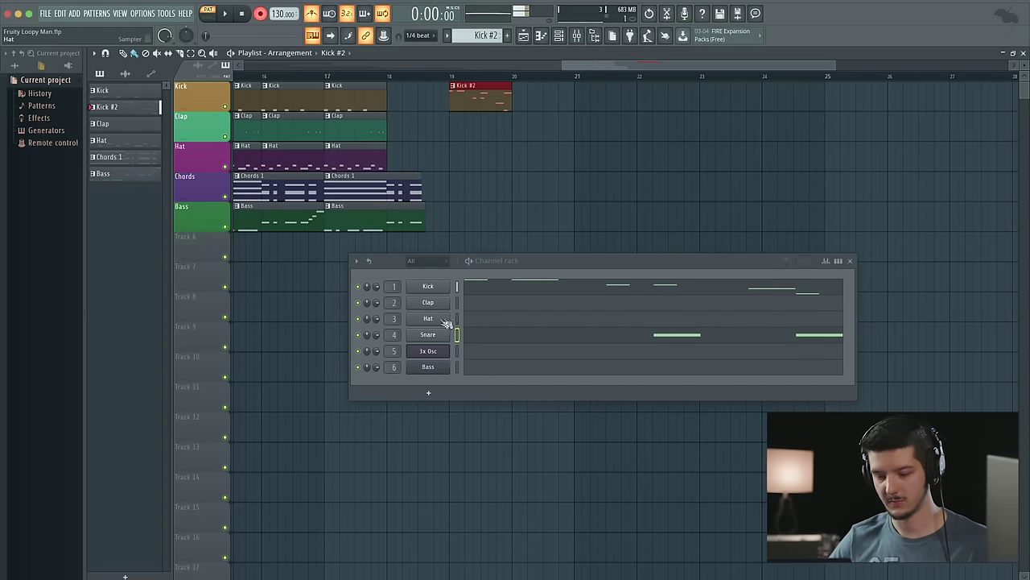
left_click(457, 318)
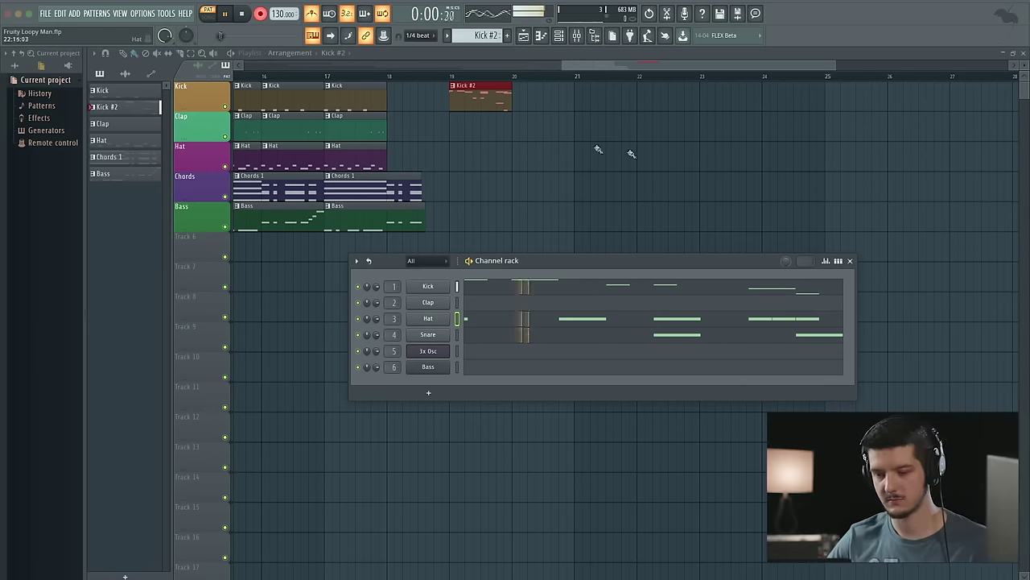
key("space")
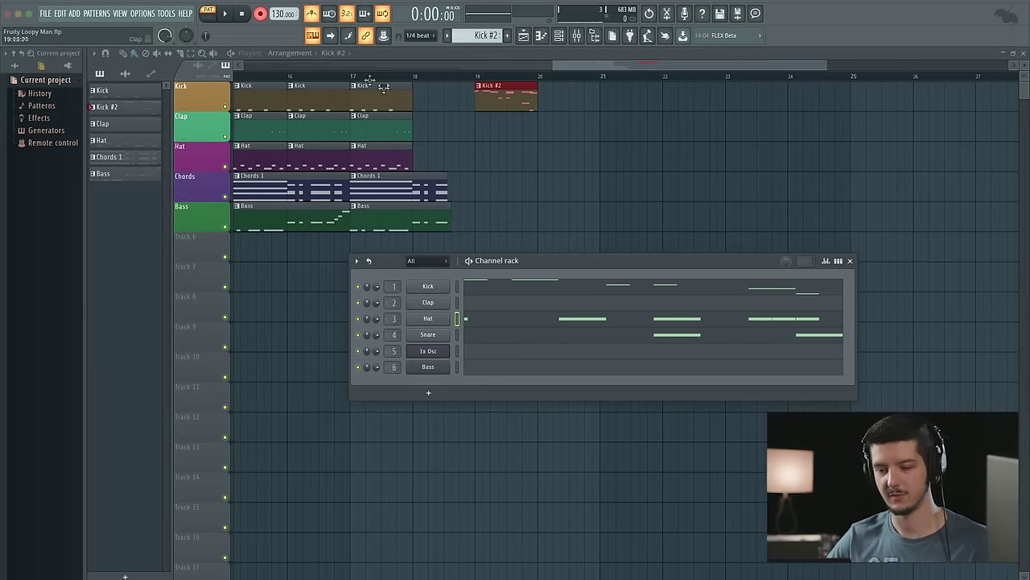
Switch to song playback with recording off and play the arrangement from bar 17
left_click(330, 79)
scroll(328, 79, "up", 3)
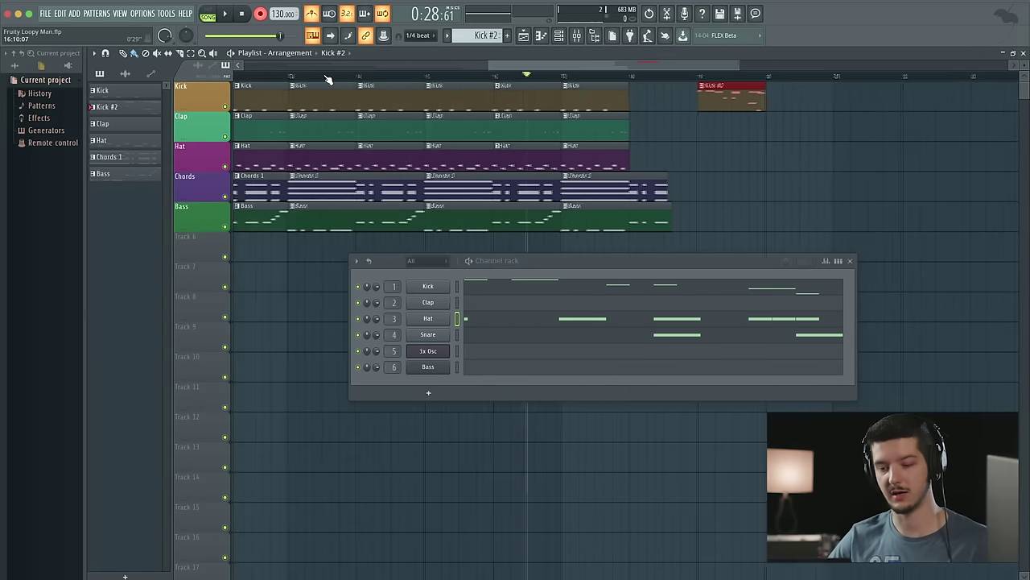
scroll(330, 79, "right", 4)
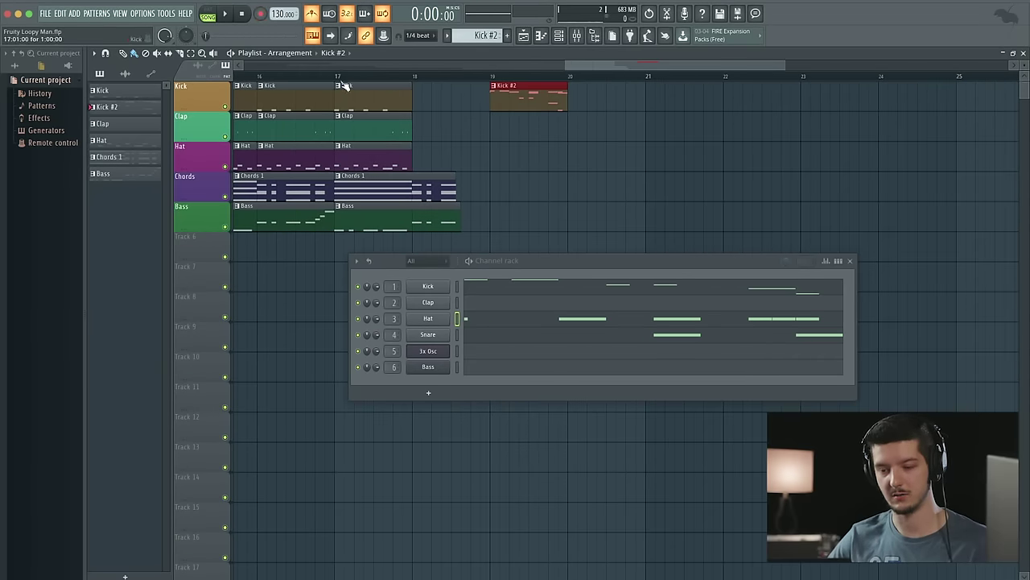
key("space")
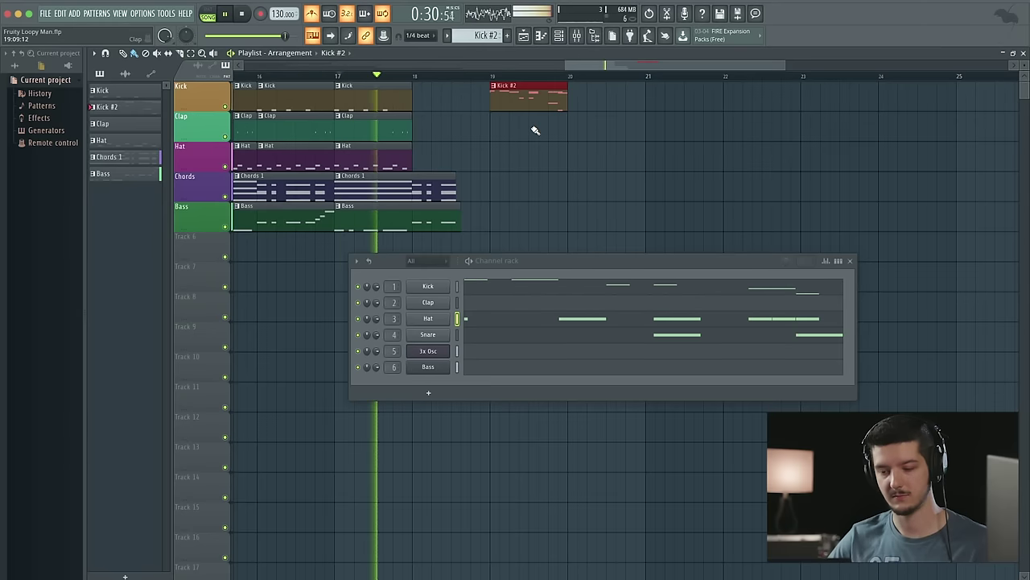
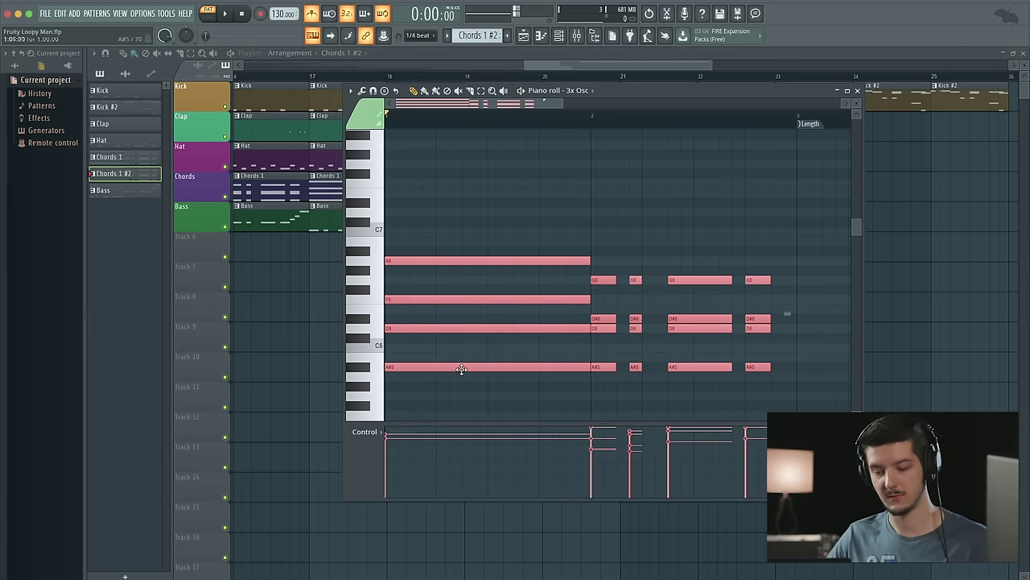
Transpose all notes of the Chords 1 #2 pattern up one semitone, play it, and close the piano roll
left_click_drag(462, 365, 462, 357)
key("space")
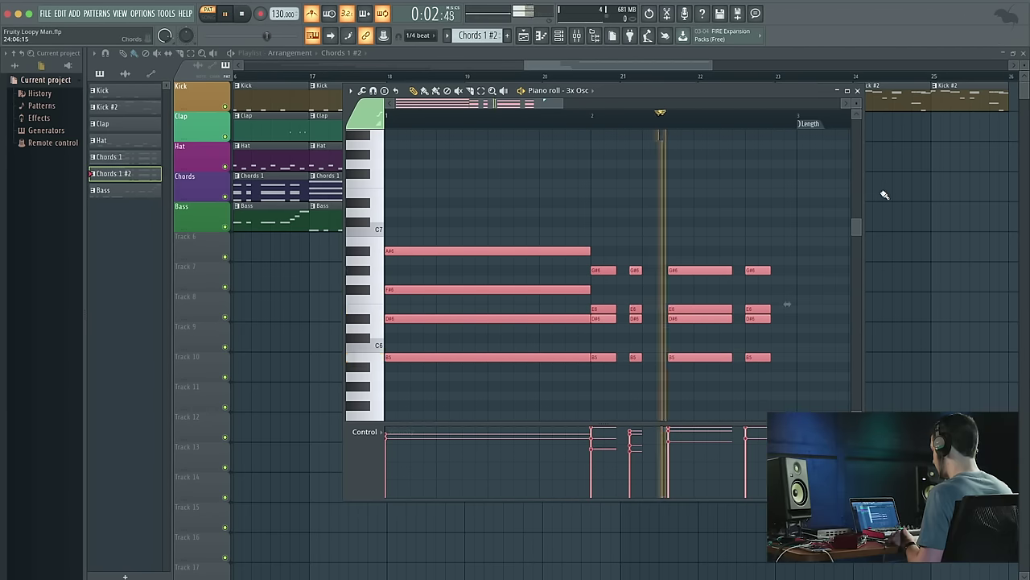
key("space")
left_click(858, 91)
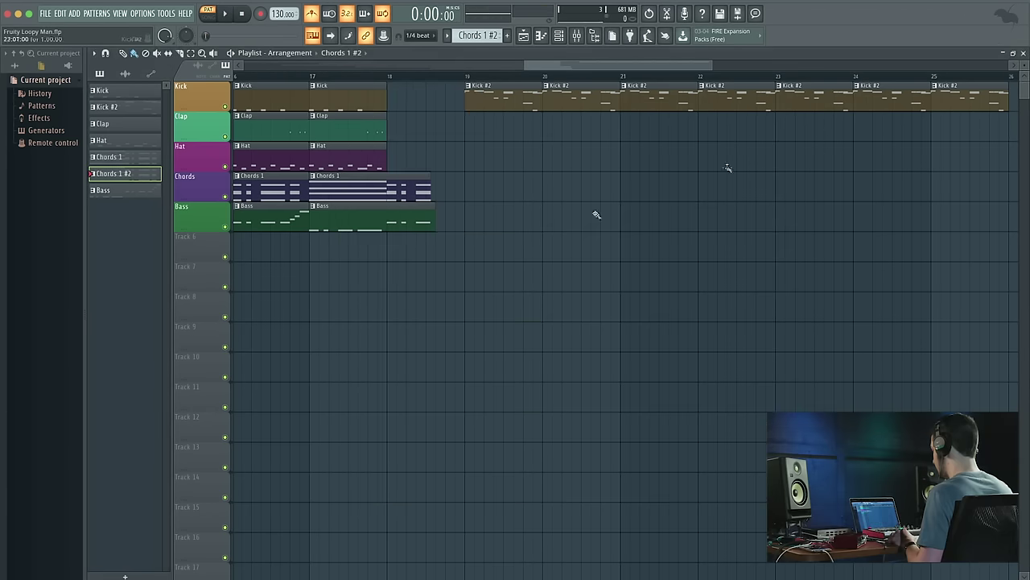
Rename the cloned Chords 1 #2 pattern as Chords 2
right_click(132, 175)
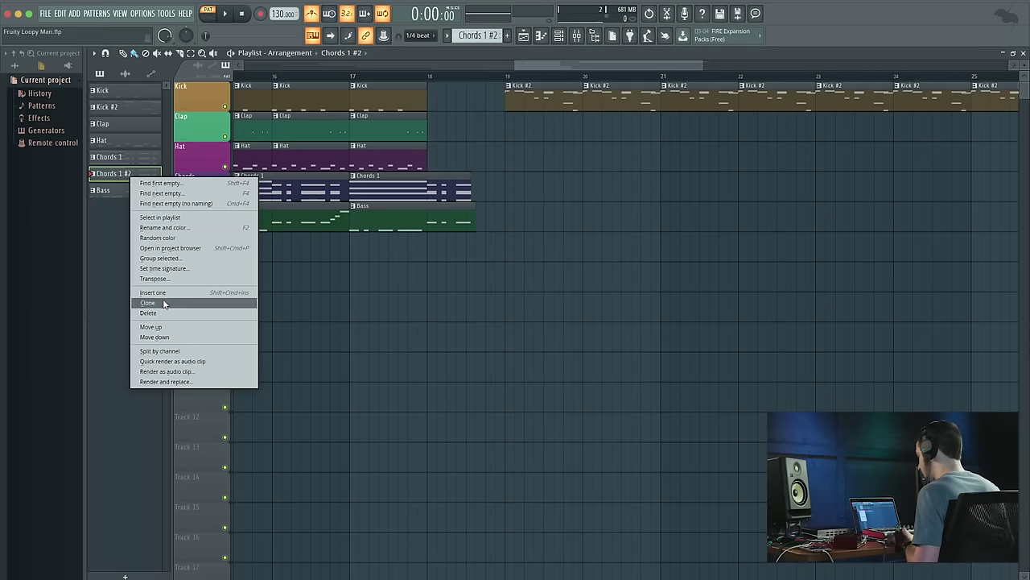
left_click(184, 228)
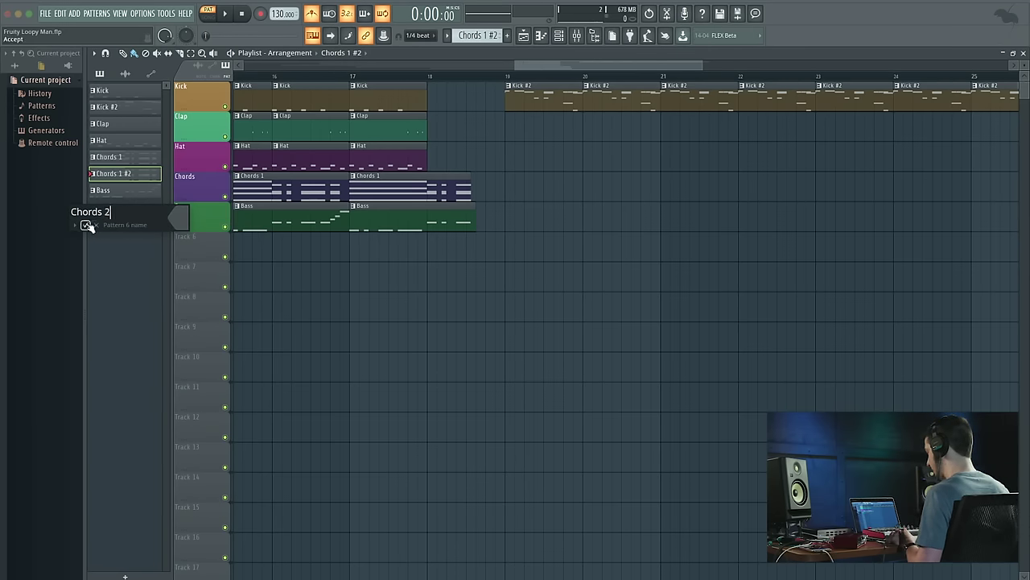
type("Chords 2")
left_click(87, 225)
Place Chords 2 clips on the Chords track at bars 19, 21 and 23, test playback, and set the song position to bar 19
left_click_drag(121, 176, 520, 195)
key("space")
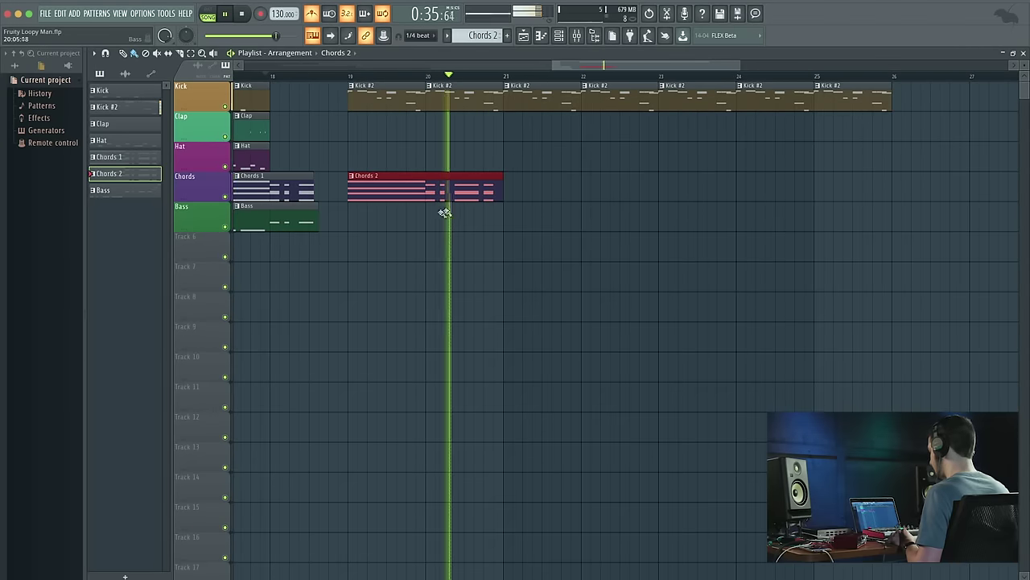
key("space")
left_click_drag(137, 173, 522, 187)
left_click_drag(118, 175, 689, 184)
left_click(353, 76)
scroll(272, 77, "left", 5)
scroll(272, 76, "down", 4)
scroll(272, 75, "down", 2)
scroll(272, 76, "up", 6)
scroll(272, 75, "up", 3)
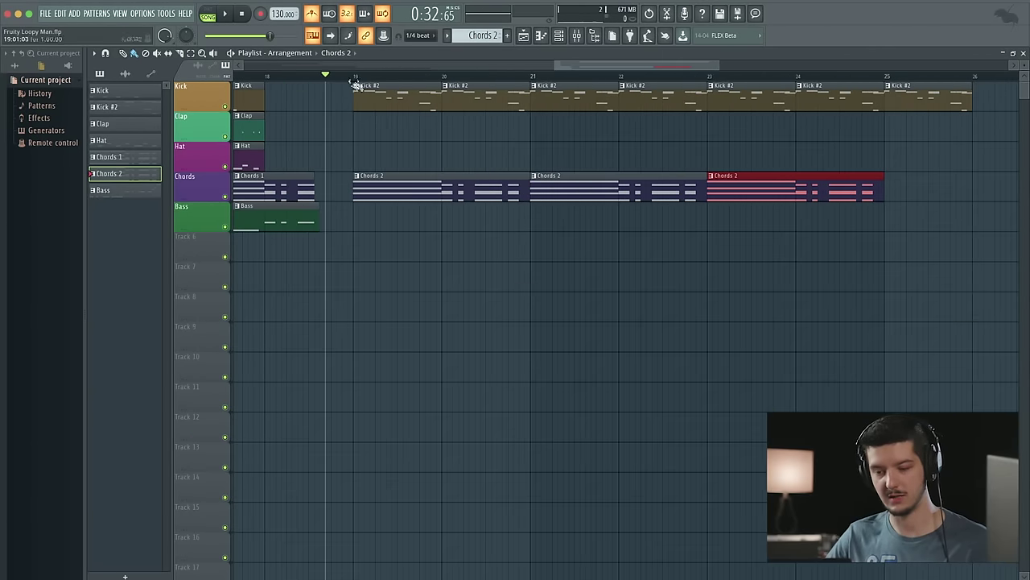
Clone the Bass pattern, check the clone's notes in the piano roll, and close it
right_click(115, 191)
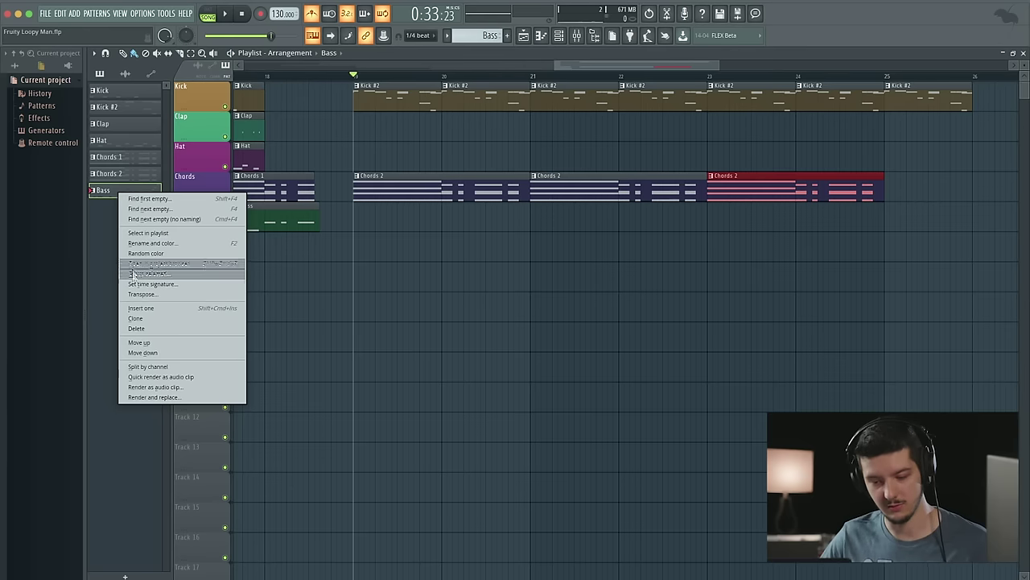
left_click(152, 320)
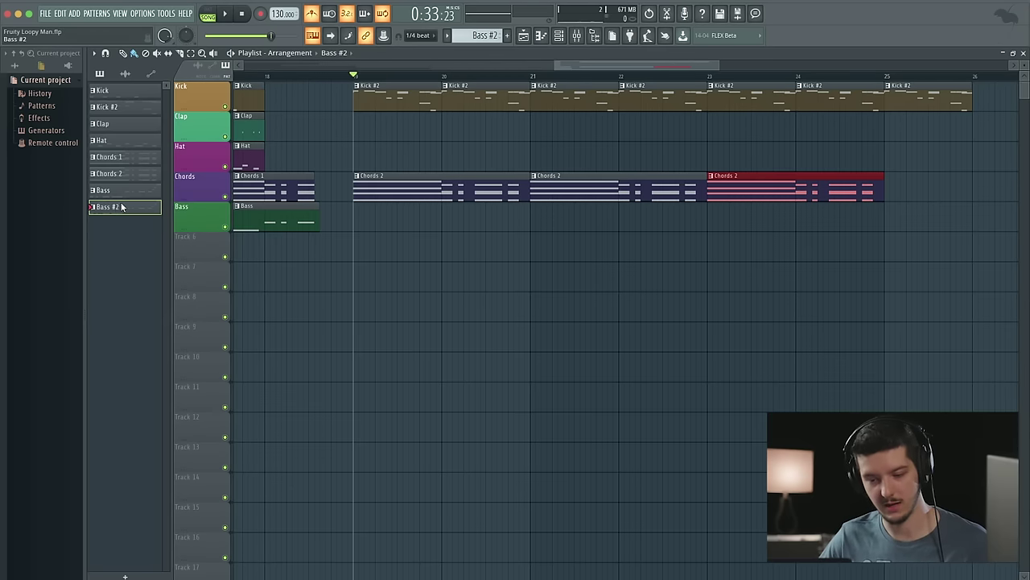
double_click(117, 207)
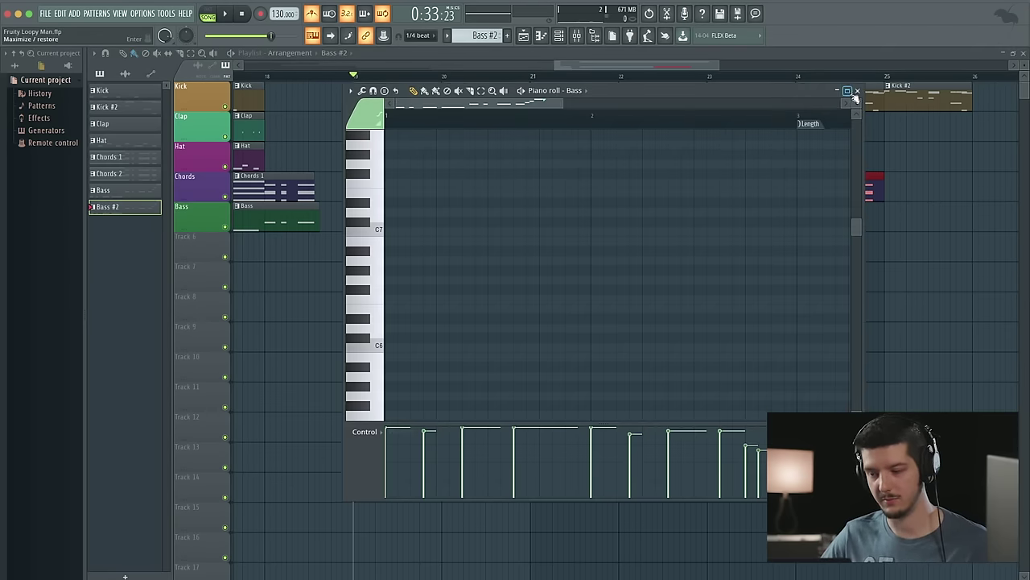
left_click(857, 91)
Show the channel rack, open the Bass channel's notes from the cloned pattern in the piano roll, and move the rack out of the way
key("F6")
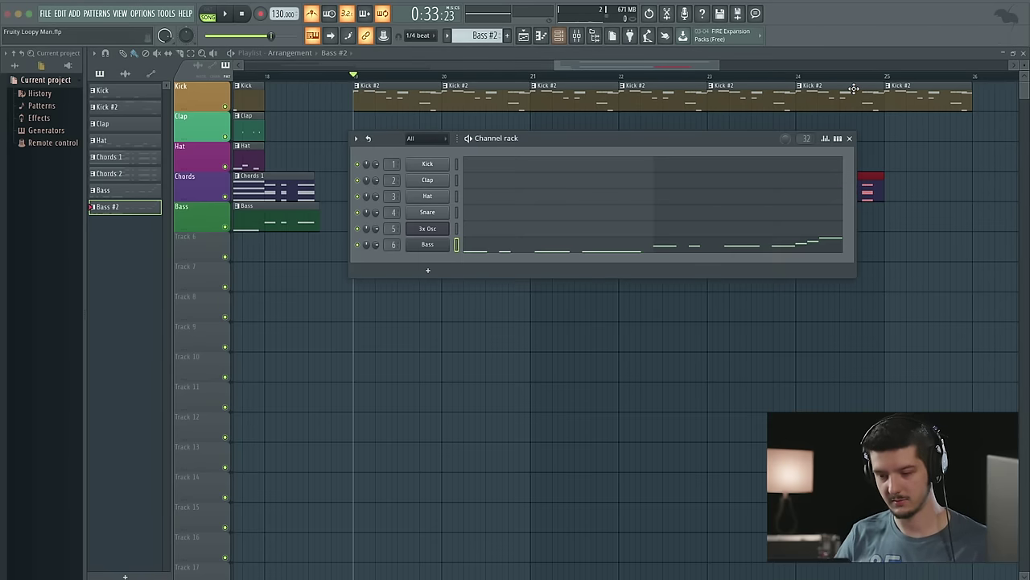
left_click(121, 13)
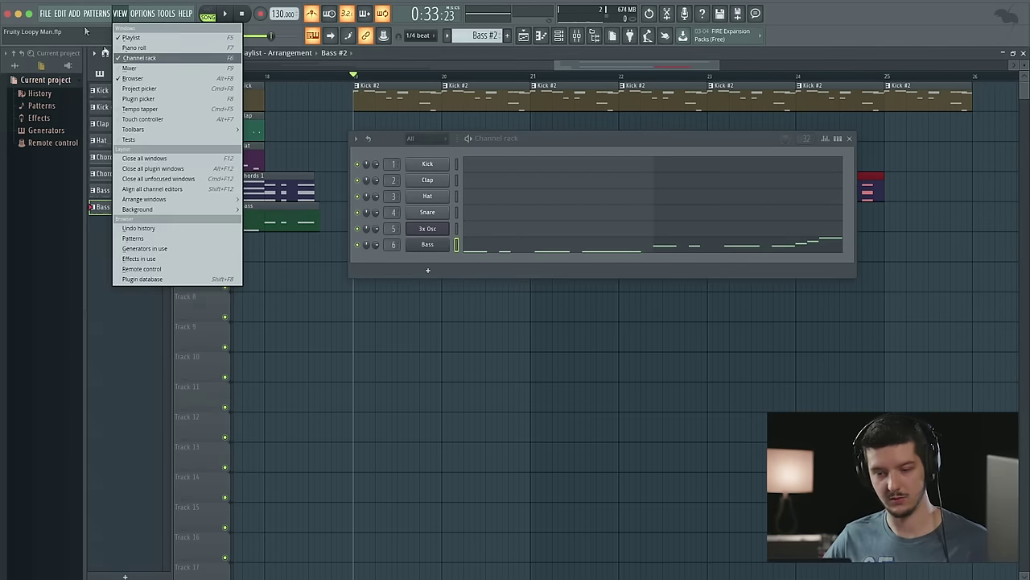
left_click(58, 32)
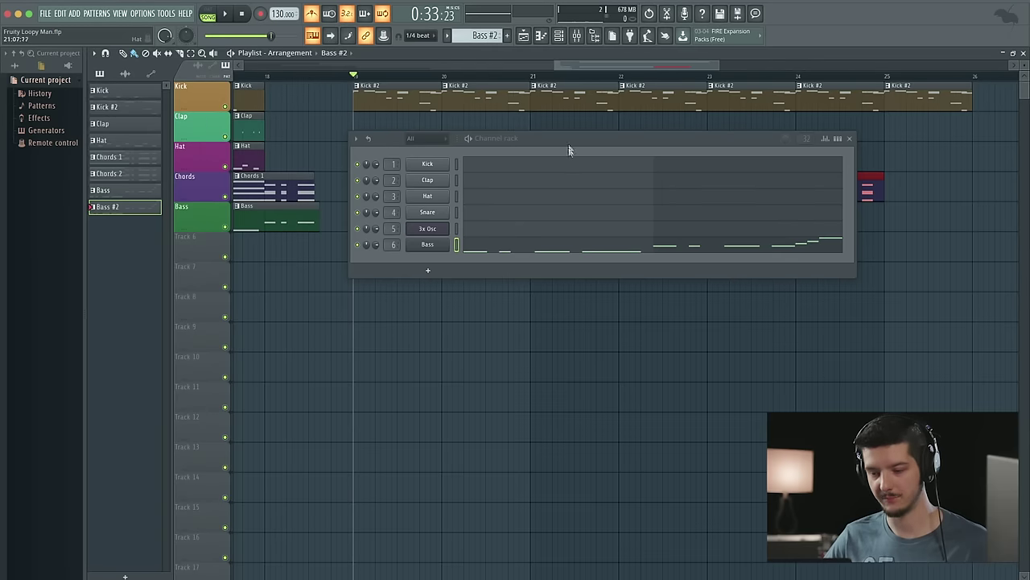
left_click_drag(568, 151, 557, 235)
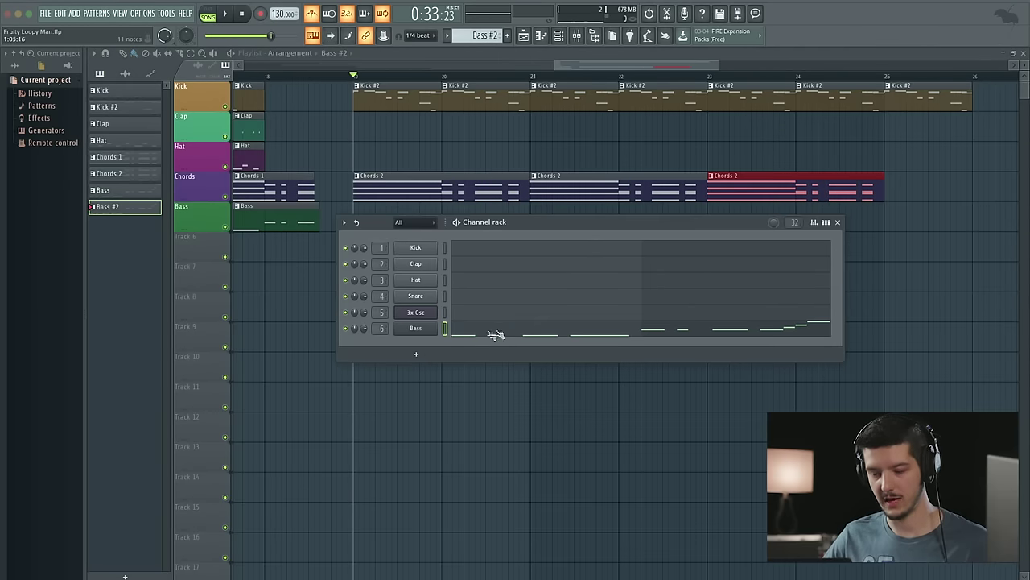
left_click(490, 331)
left_click_drag(524, 223, 82, 471)
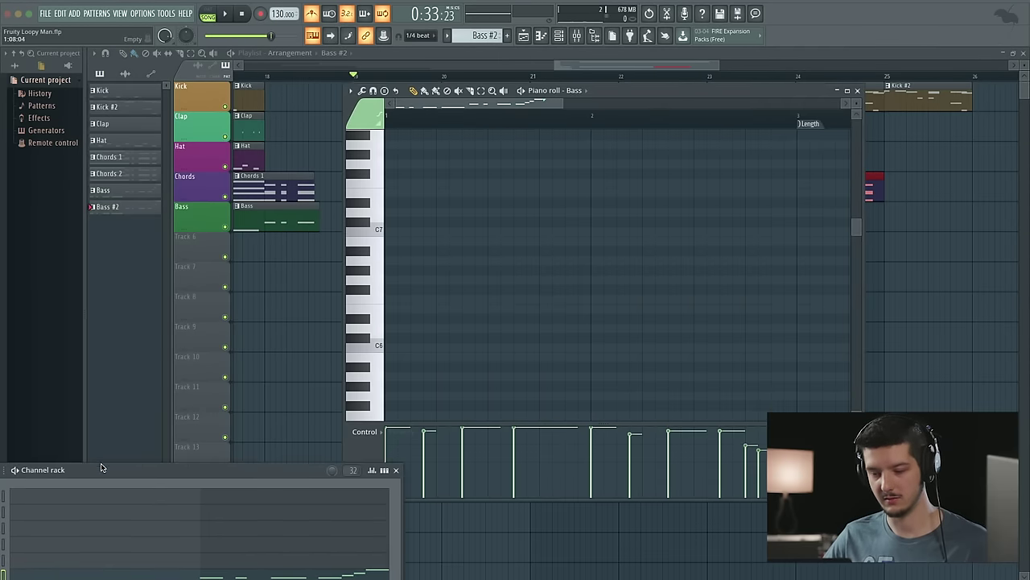
scroll(392, 274, "down", 3)
Try deleting the rising C#4, D#4 and F#4 notes closing the Bass #2 pattern, and undo the deletions
right_click(789, 210)
right_click(764, 236)
right_click(751, 255)
key("ctrl+z")
key("ctrl+z")
key("ctrl+z")
key("ctrl+z")
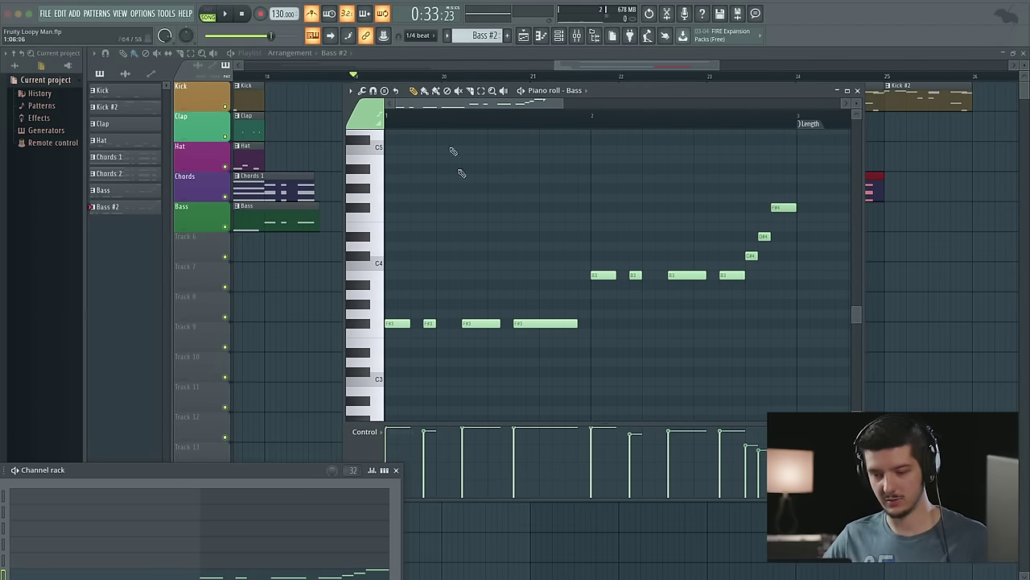
Transpose all notes of the Bass #2 pattern up five semitones so it starts on B3, play it, and close the piano roll
left_click_drag(809, 173, 378, 392)
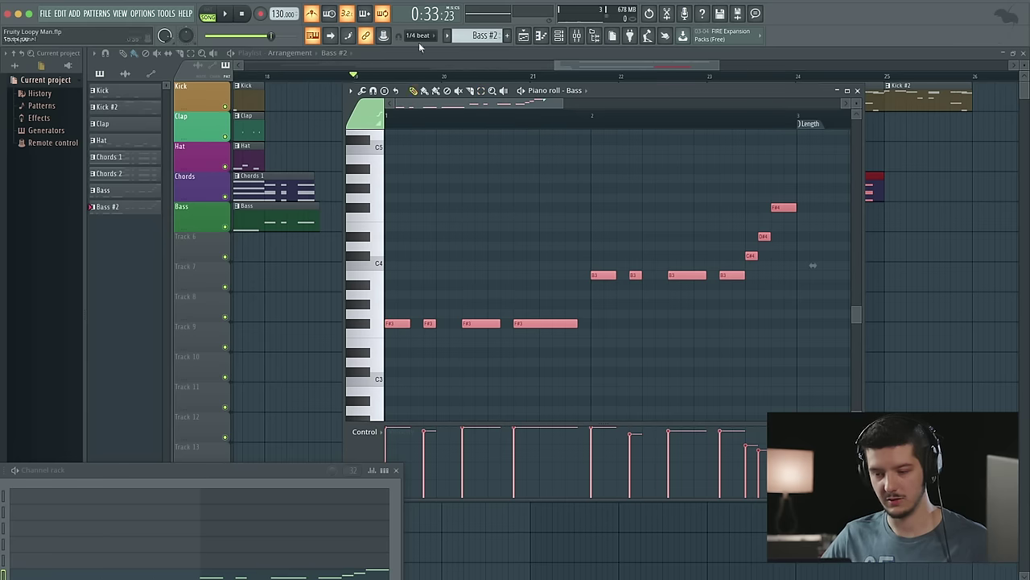
left_click_drag(396, 324, 395, 275)
key("space")
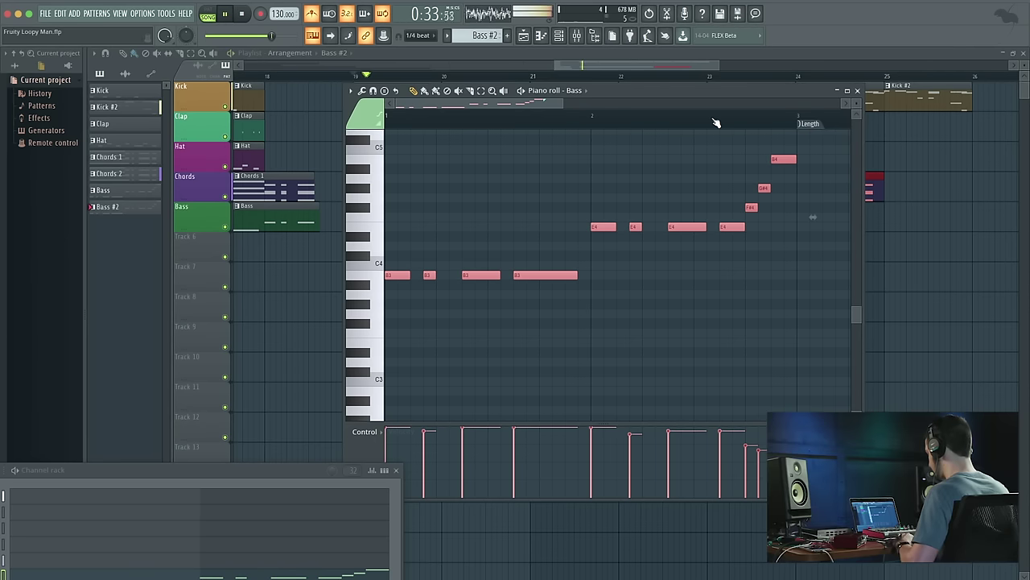
key("space")
key("F7")
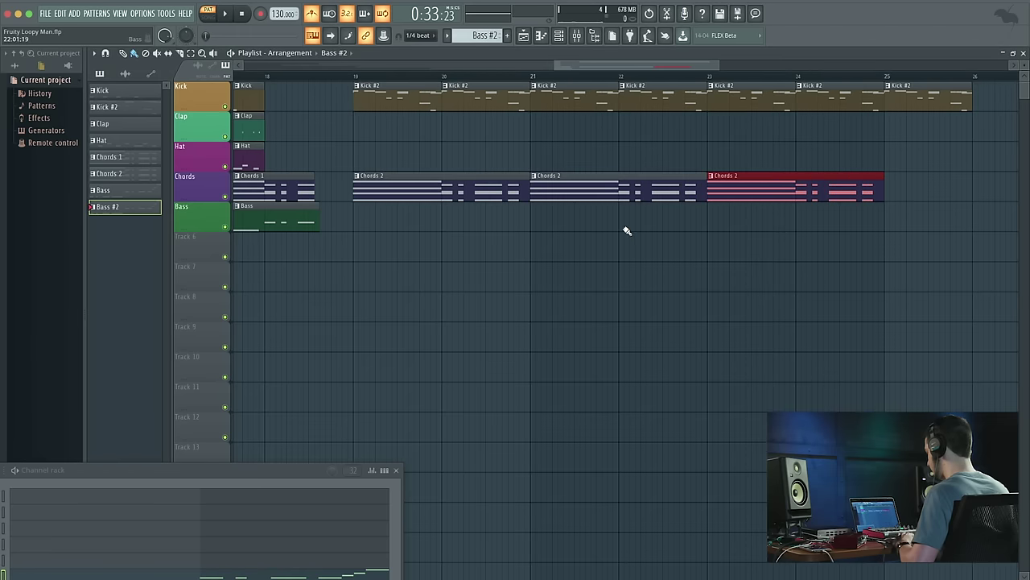
Move the channel rack into view, check the Bass #2 notes, and place Bass #2 clips on the Bass track at bars 19 and 21
left_click_drag(212, 467, 588, 399)
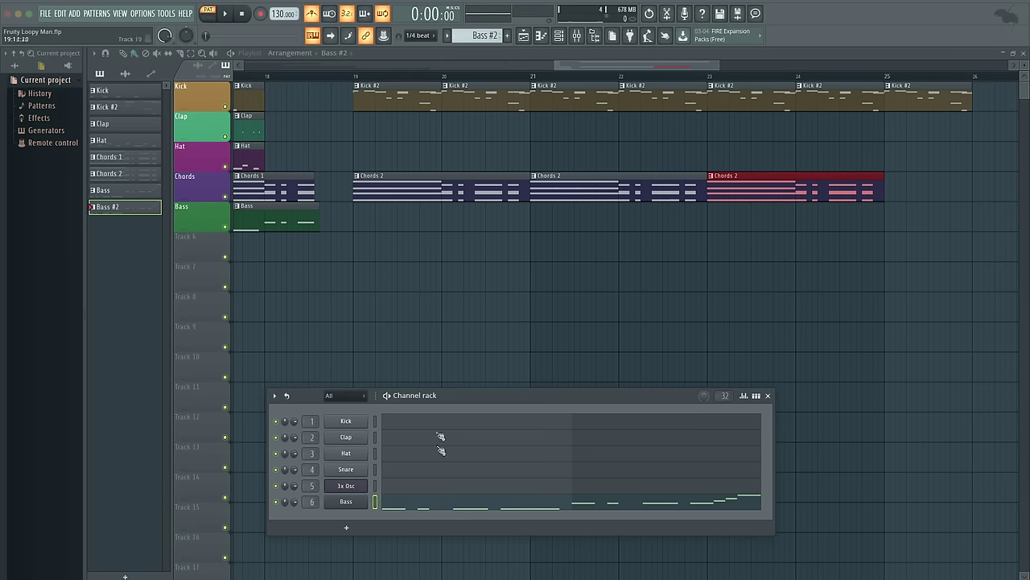
left_click(494, 509)
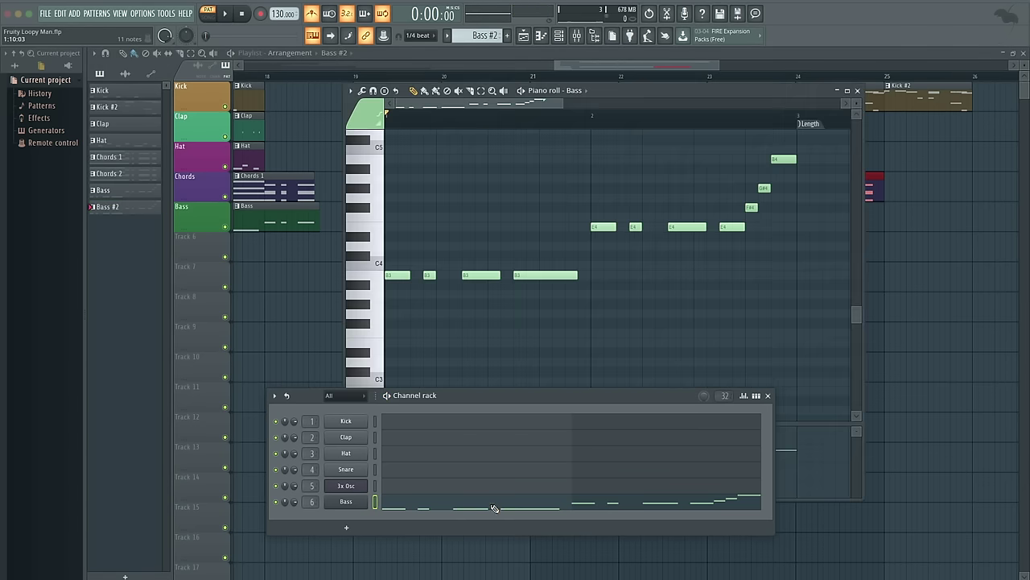
left_click(858, 91)
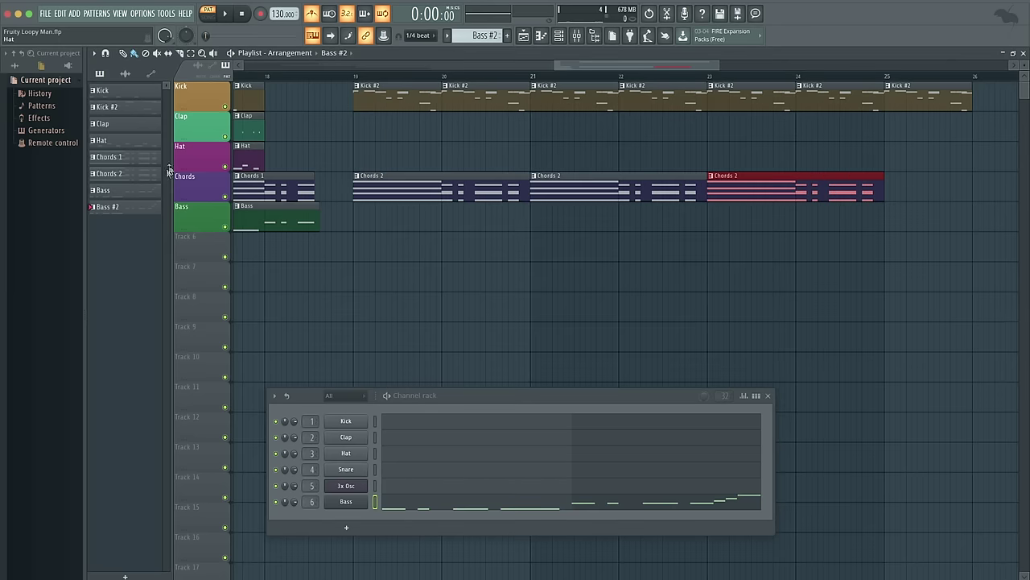
left_click_drag(107, 209, 356, 231)
left_click_drag(118, 211, 535, 227)
Strip the Bass #2 pattern down to the opening B3 and E4 notes of its two bars and play the song from bar 19
left_click(227, 13)
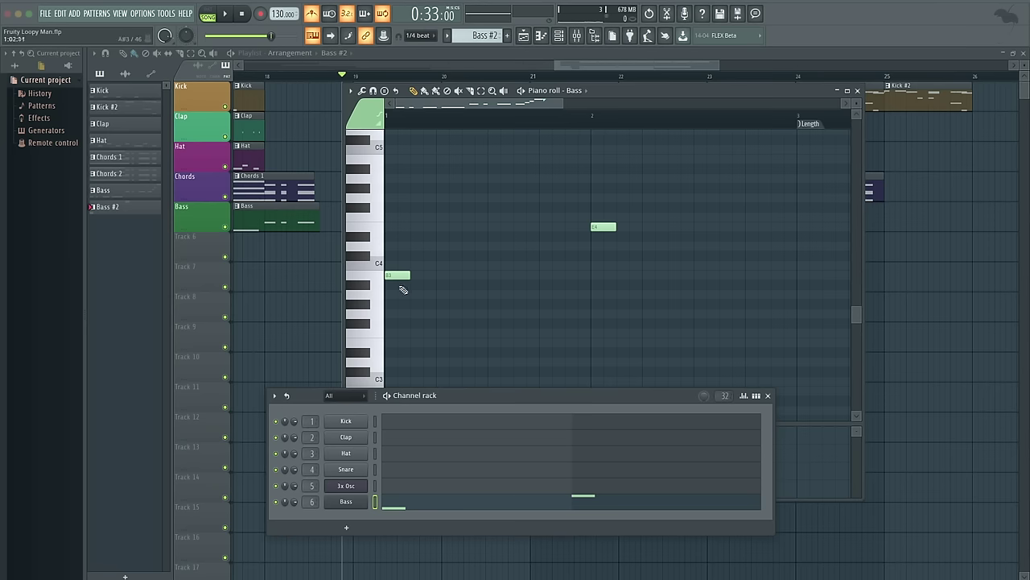
left_click_drag(731, 100, 823, 145)
key("space")
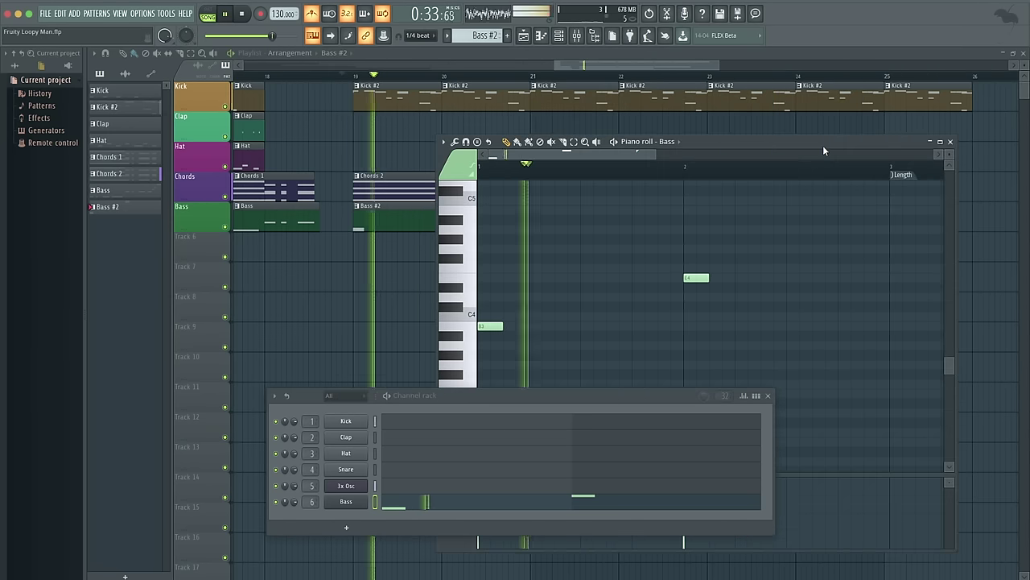
scroll(649, 289, "right", 3)
scroll(649, 289, "left", 2)
scroll(635, 306, "down", 4)
key("space")
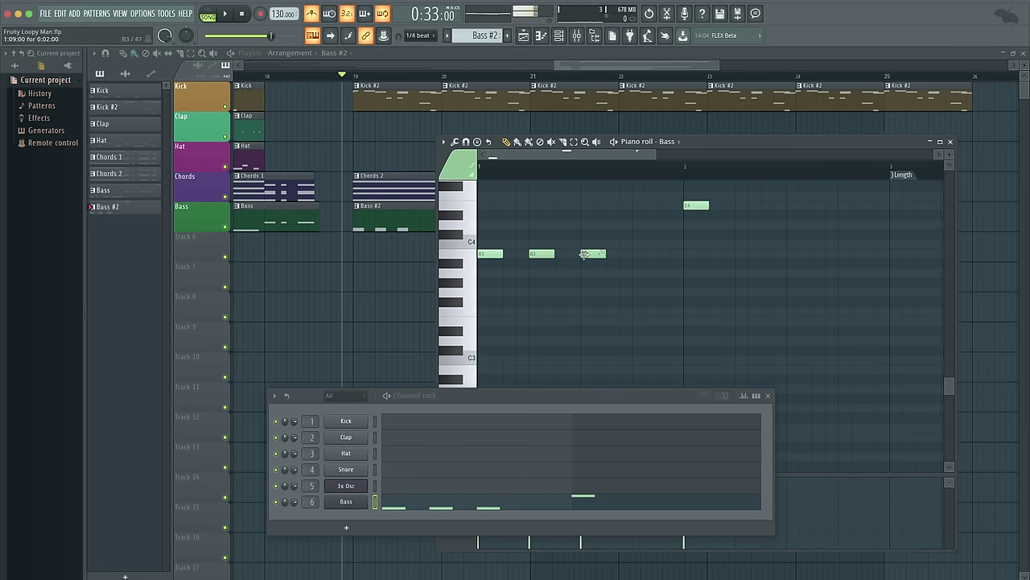
Try a scatter of extra bass notes between D#3 and E4 in the first bar of Bass #2, and undo them
left_click(637, 322)
left_click(563, 331)
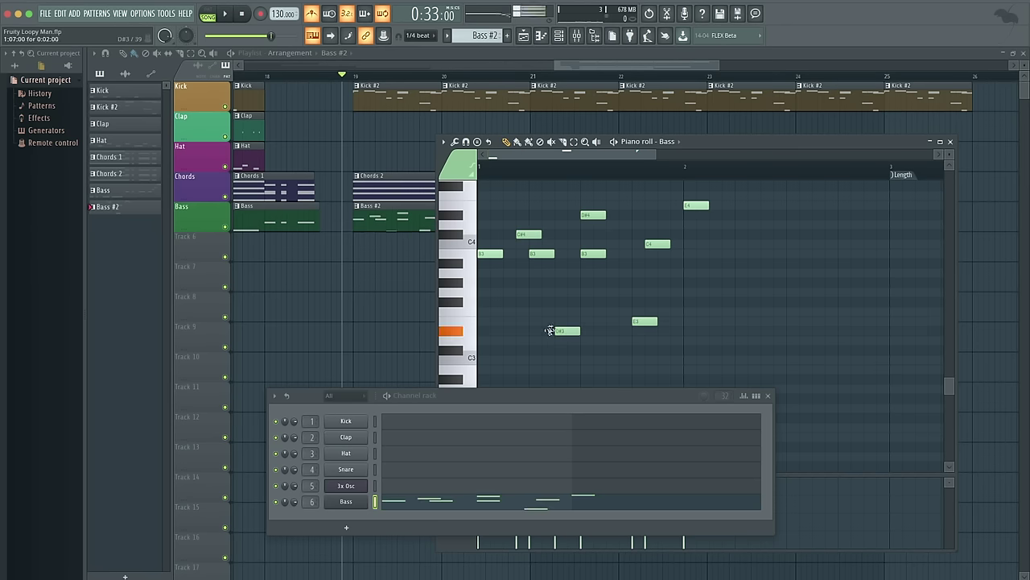
left_click(652, 283)
left_click(575, 283)
left_click(568, 205)
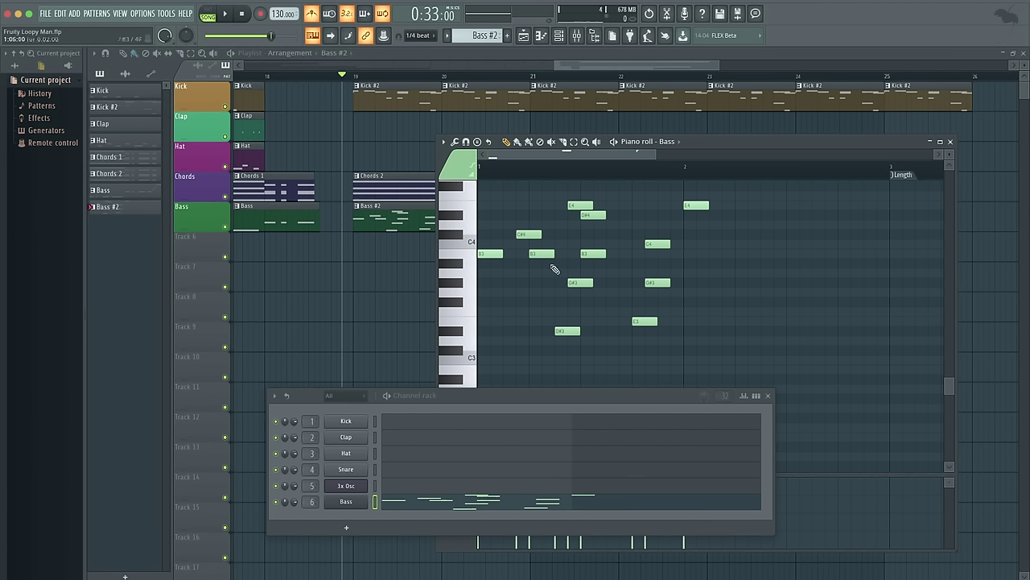
key("ctrl+z")
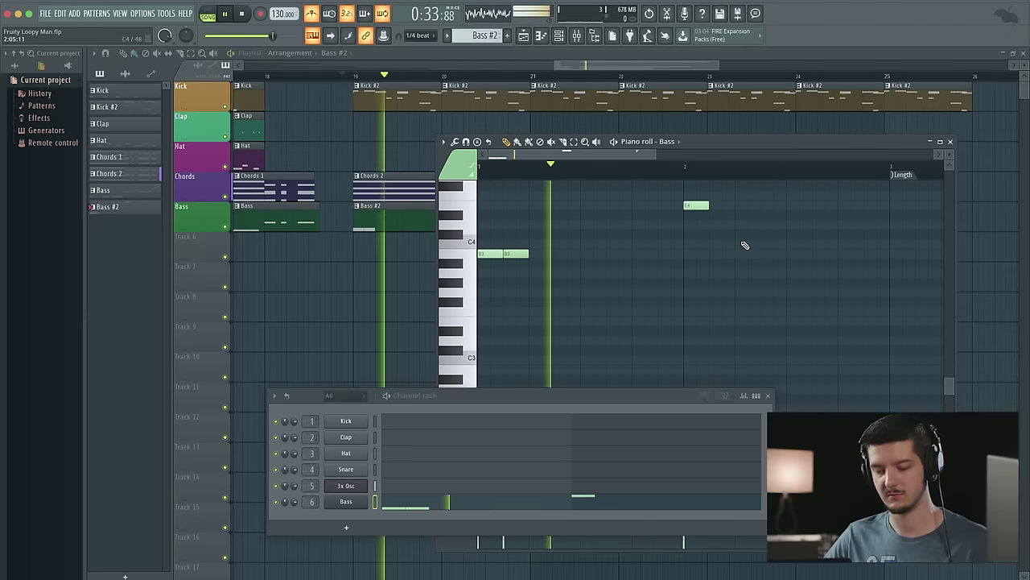
Shorten the first B3 note of Bass #2 to one step and repeat the short-long rhythm on E4 in bar 2, checking by playback
key("space")
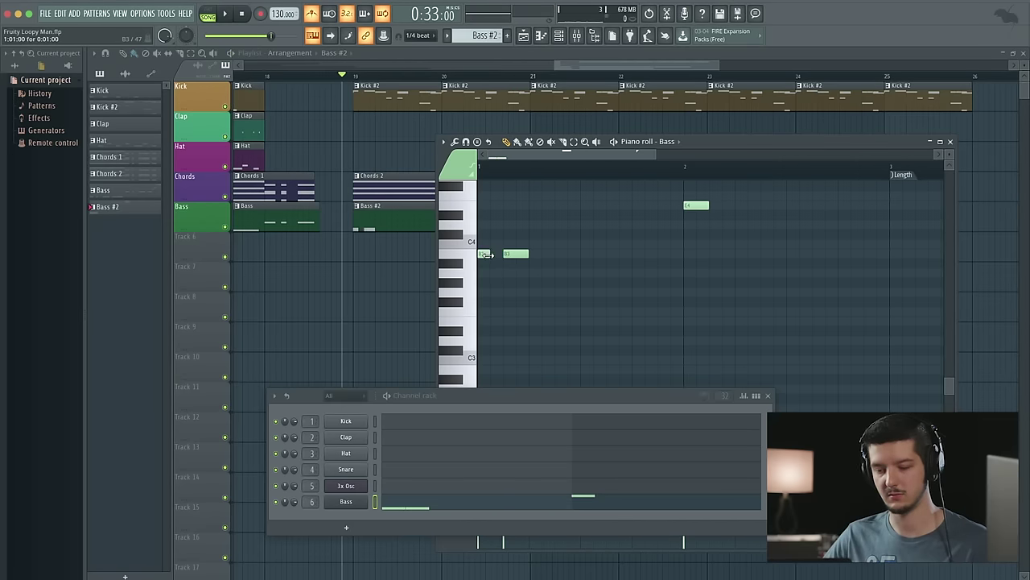
key("space")
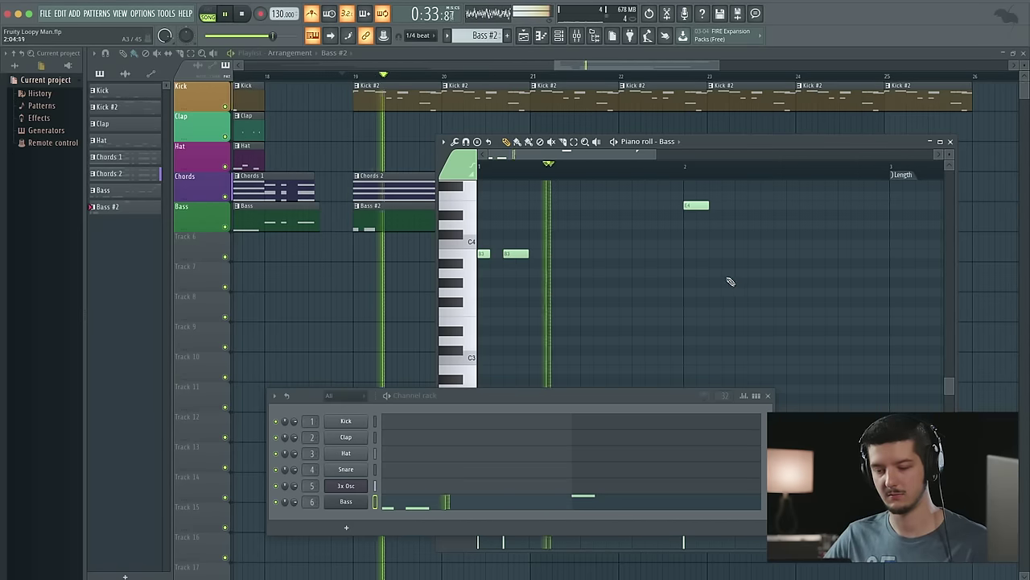
key("space")
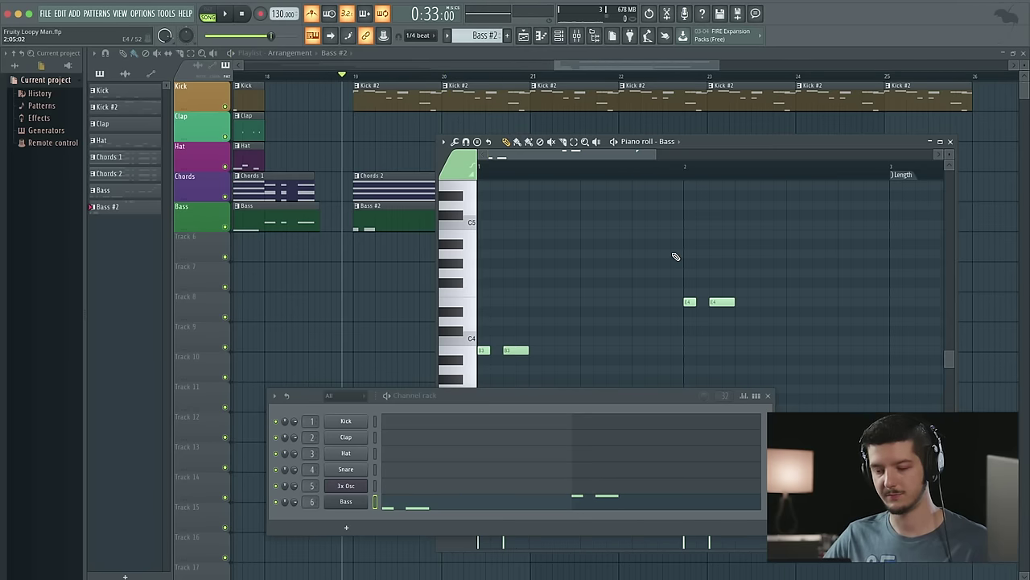
Play the new section from bar 19 to hear the reworked bass, close the piano roll, and stop playback
key("space")
scroll(677, 256, "down", 2)
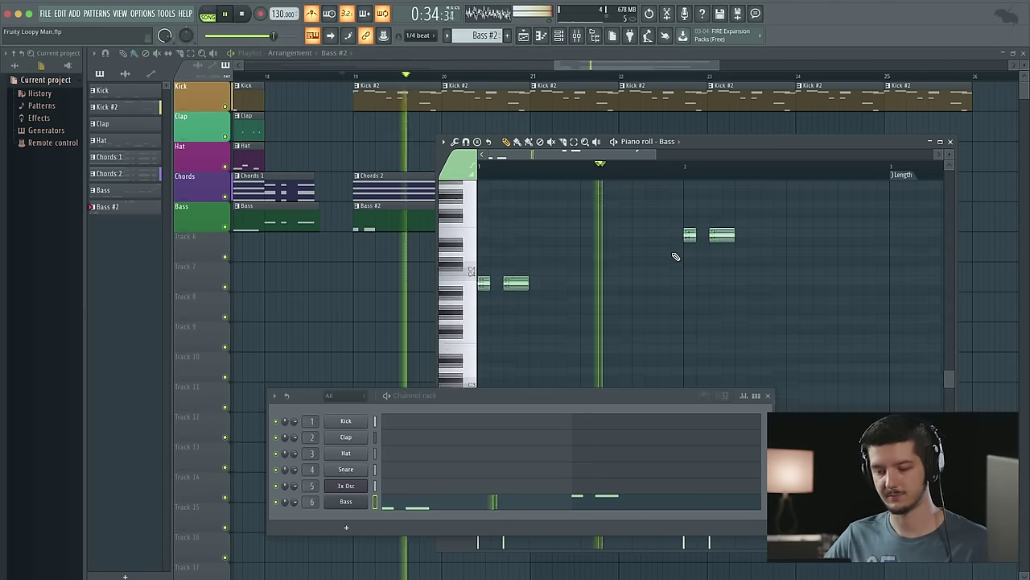
scroll(676, 256, "up", 1)
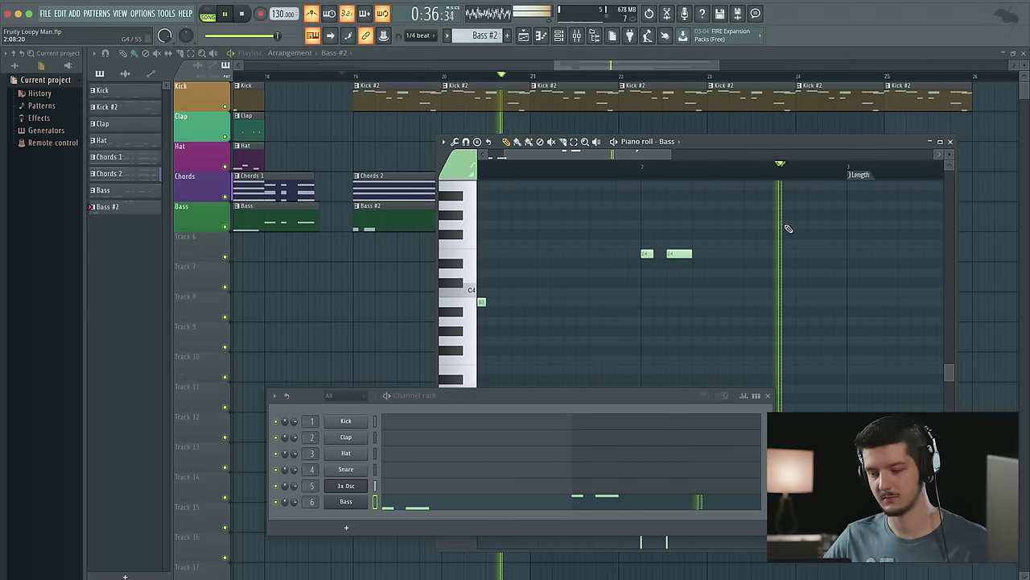
scroll(784, 225, "up", 1)
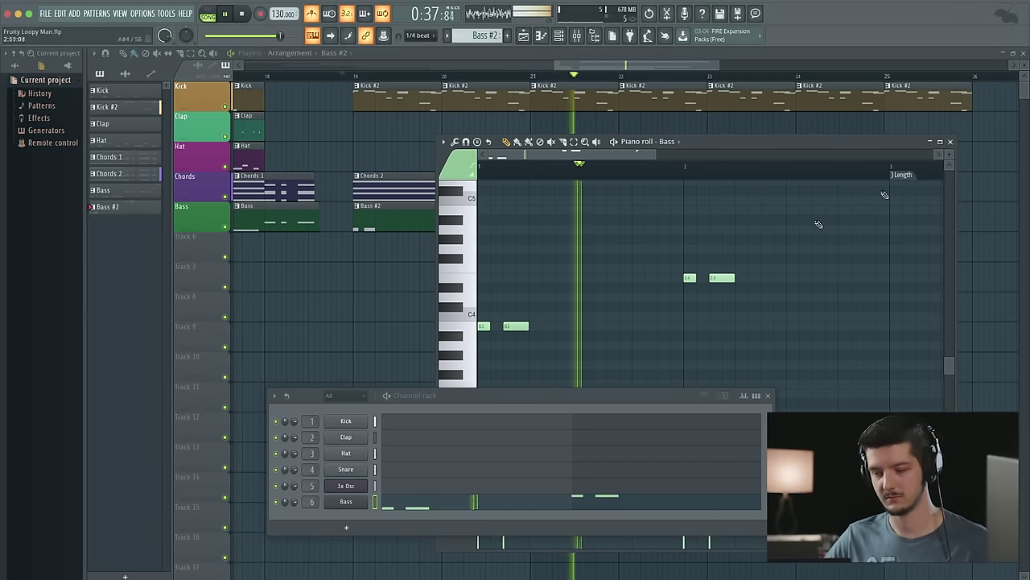
left_click(948, 142)
scroll(577, 245, "down", 2)
scroll(576, 244, "up", 2)
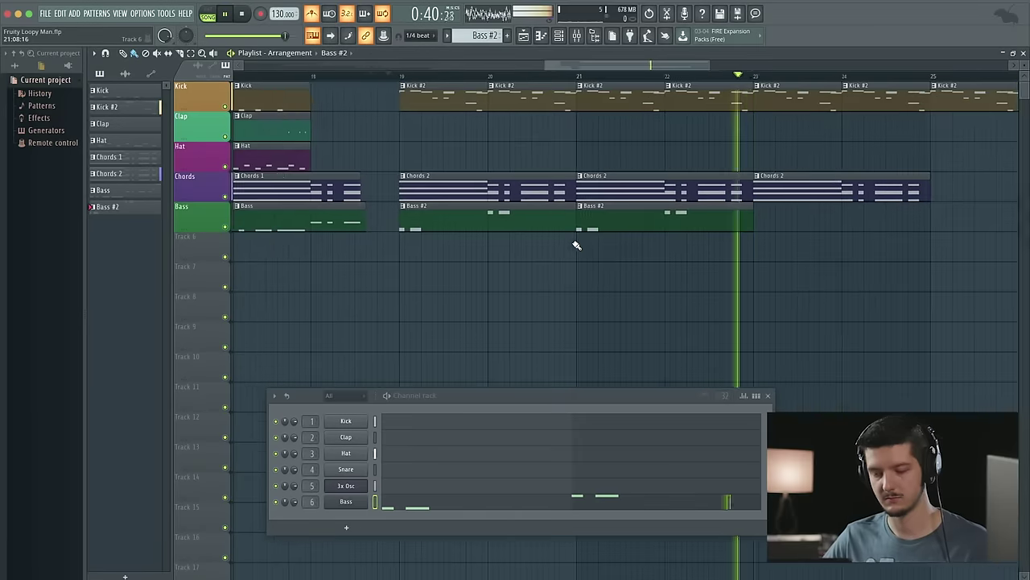
key("space")
Add Bass #2 clips at bars 23 and 25 and a Chords 2 clip at bar 25 in the playlist
left_click(680, 225)
scroll(722, 222, "right", 3)
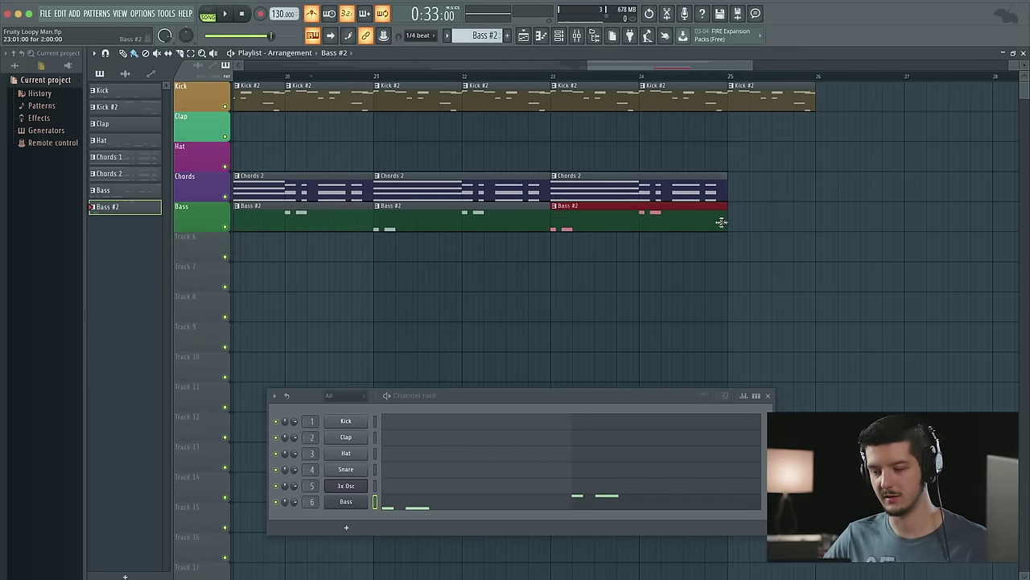
left_click(654, 191)
left_click(734, 188)
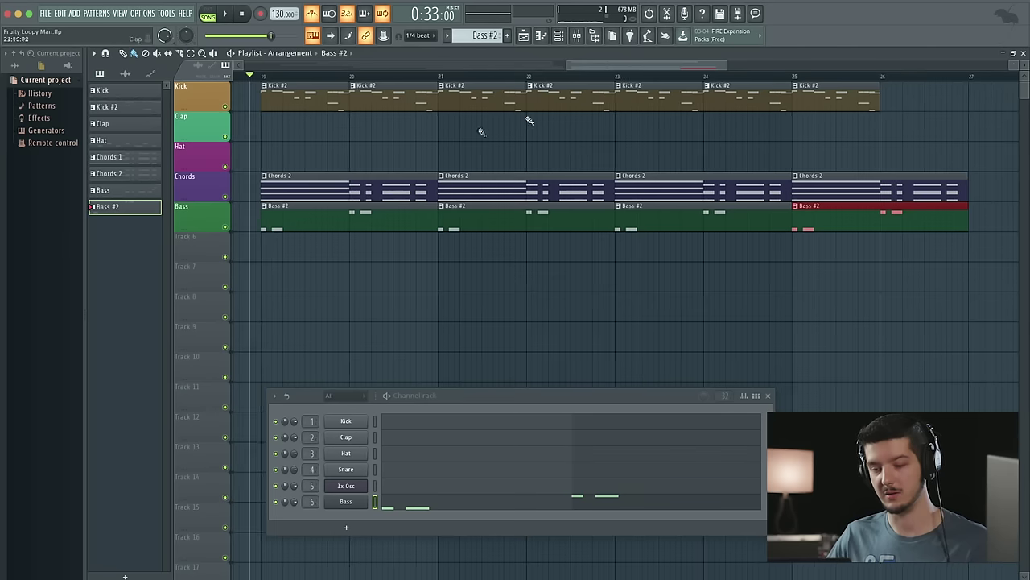
scroll(531, 161, "left", 8)
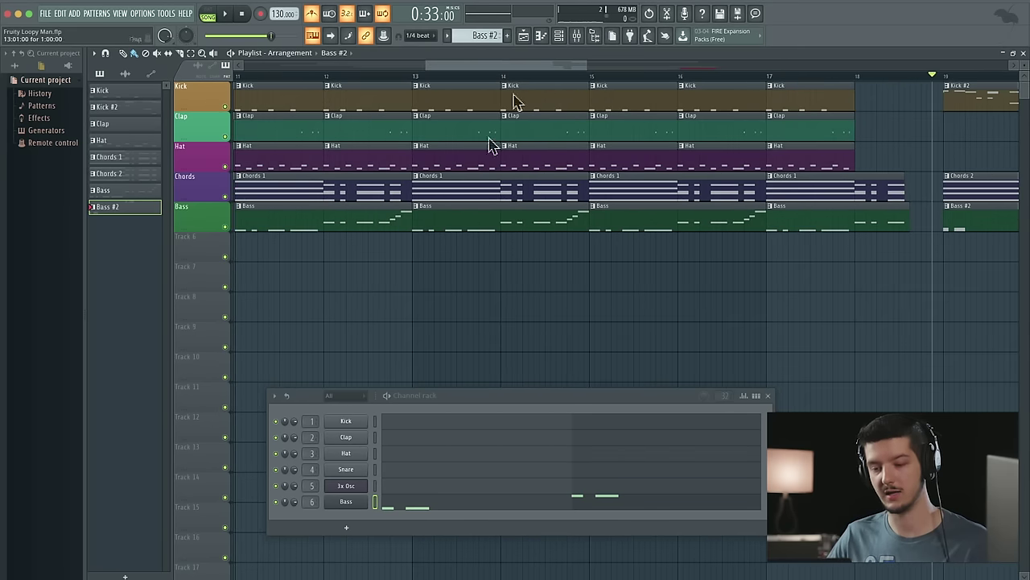
Play the whole arrangement from bar 1 through the new section at bar 19, with the channel rack closed
scroll(541, 154, "right", 7)
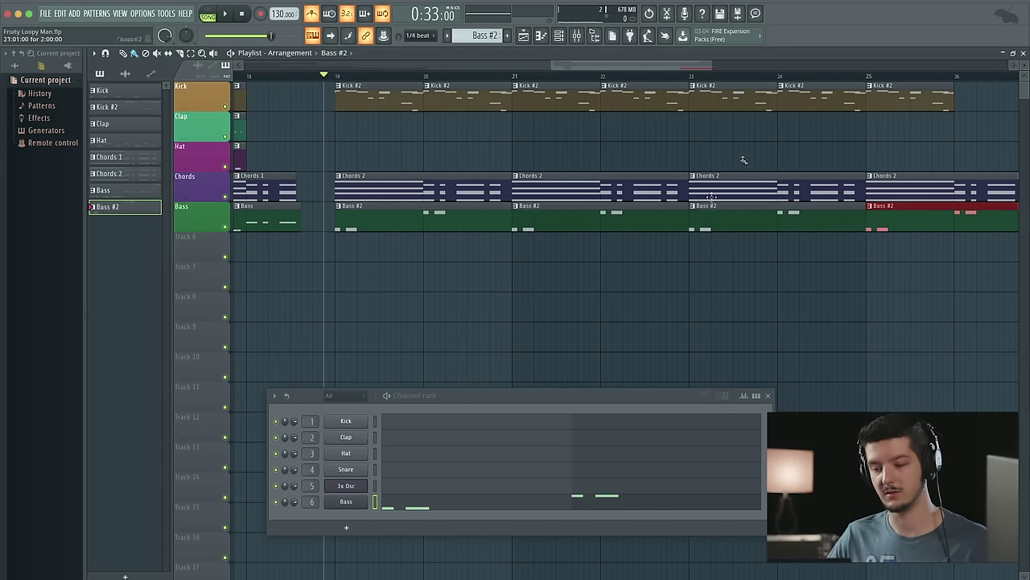
scroll(502, 214, "left", 6)
scroll(502, 214, "down", 4)
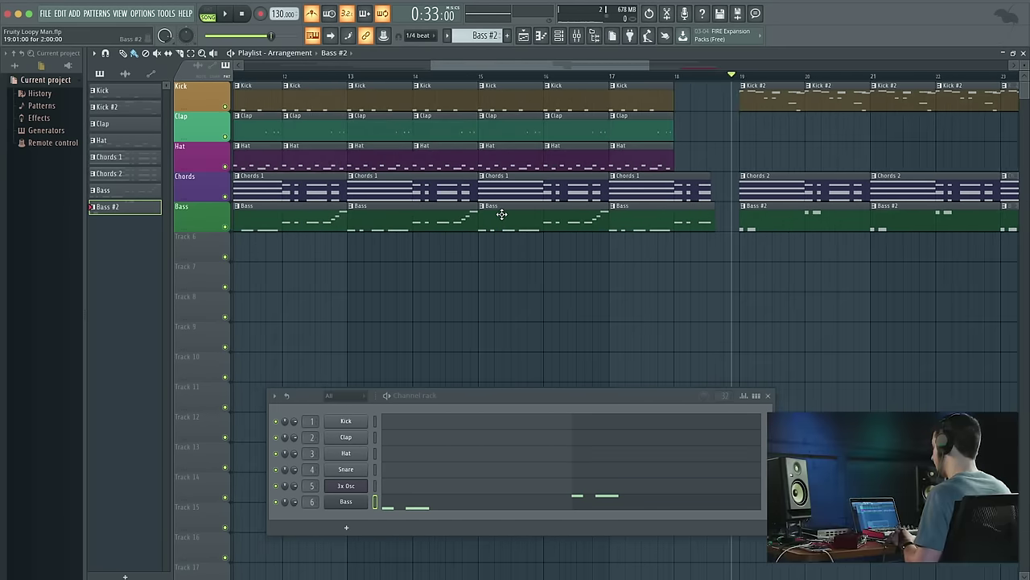
scroll(501, 214, "left", 10)
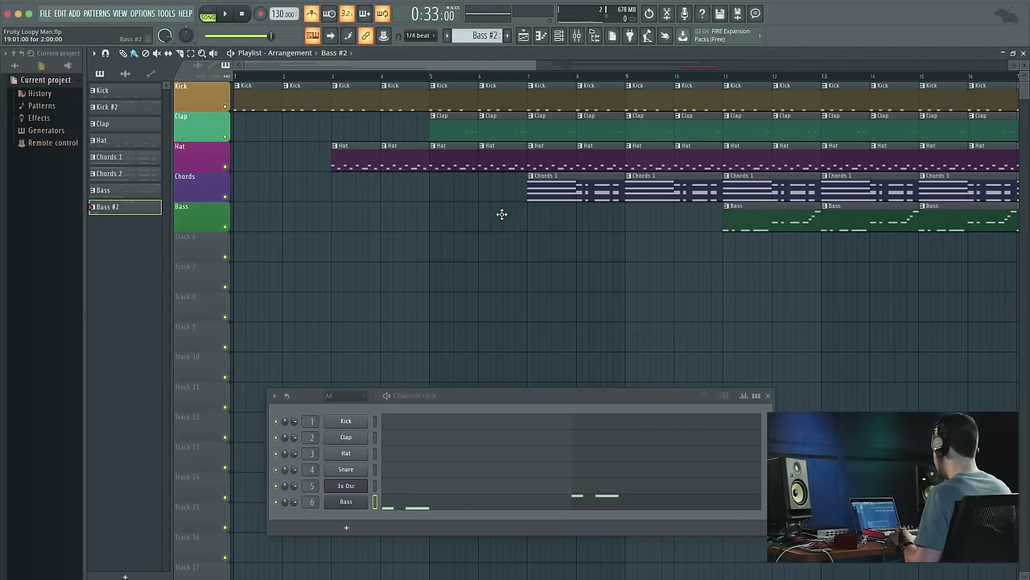
scroll(502, 214, "down", 4)
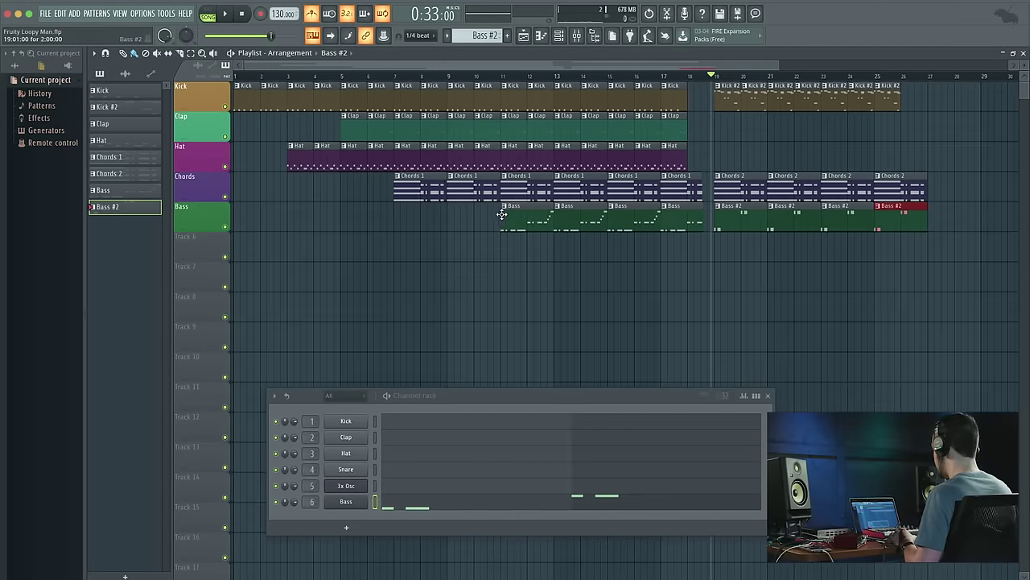
left_click(256, 77)
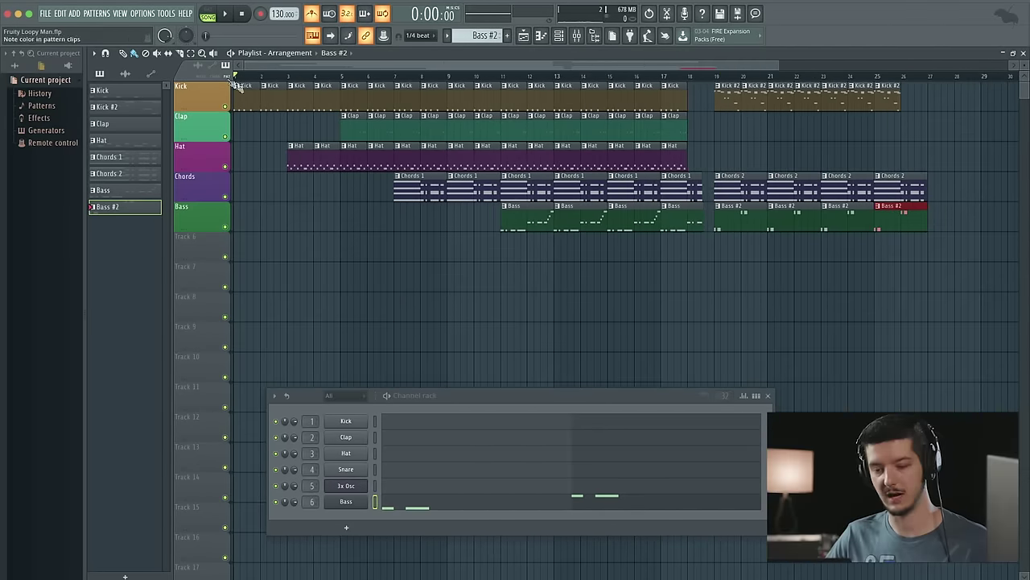
key("space")
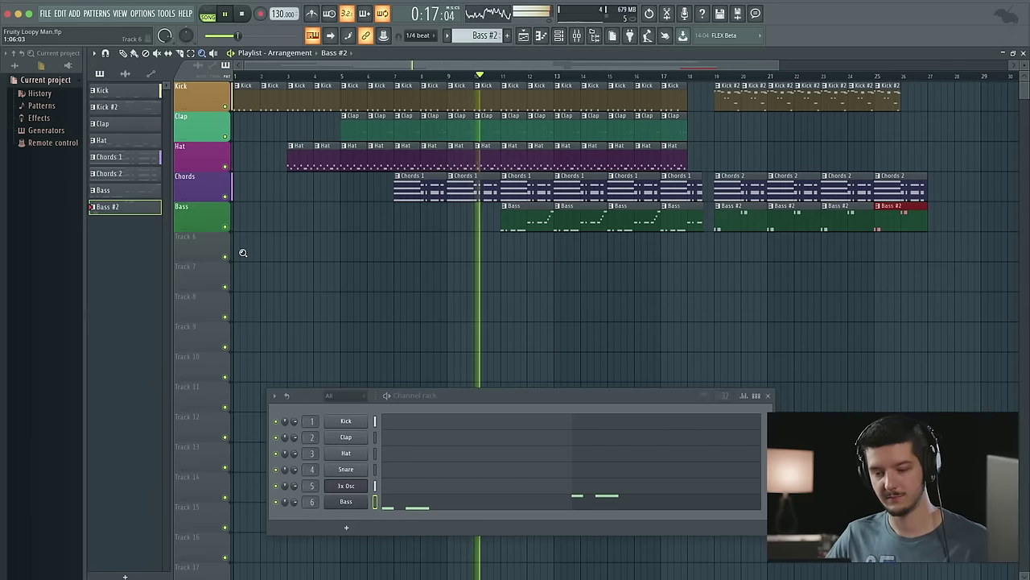
left_click_drag(516, 231, 992, 71)
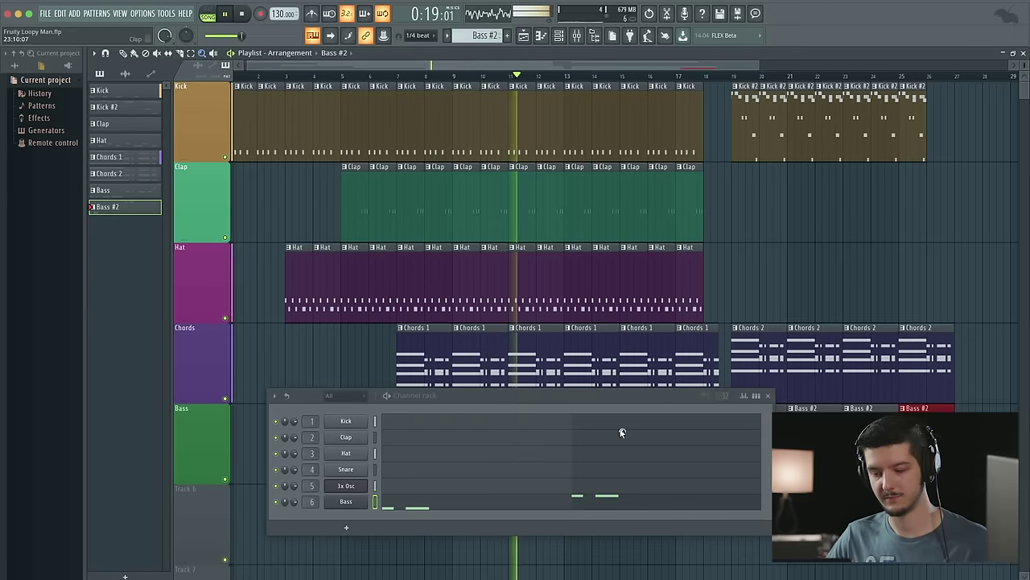
left_click(768, 395)
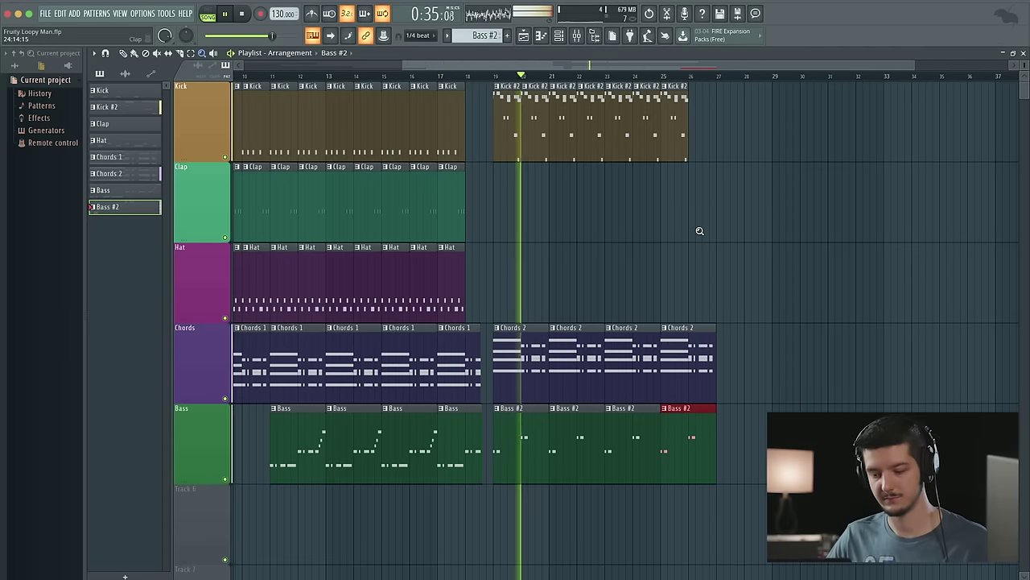
scroll(691, 230, "up", 3)
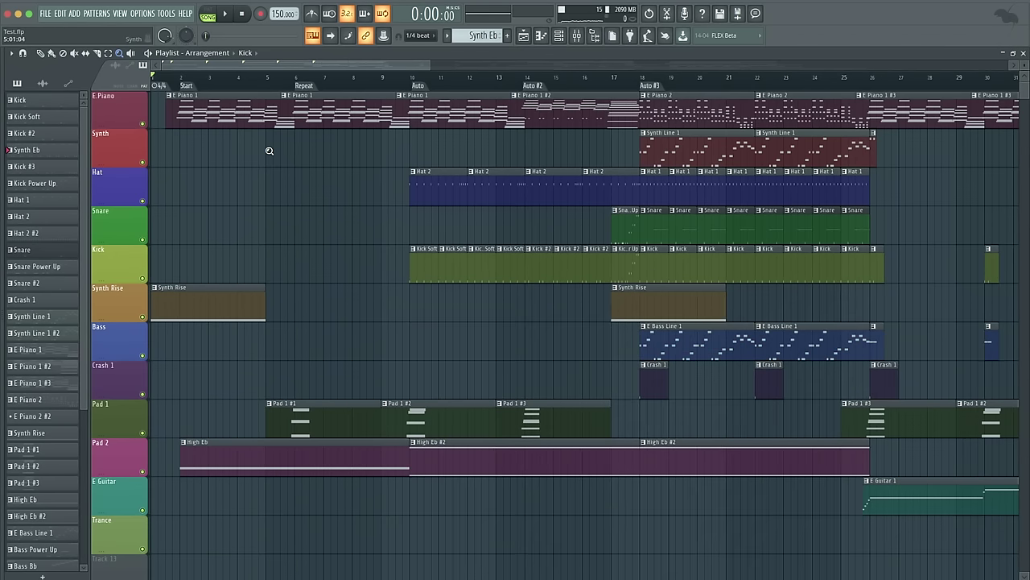
Examine the Test.flp project's full arrangement and its list of patterns from beginning to end
scroll(270, 151, "right", 10)
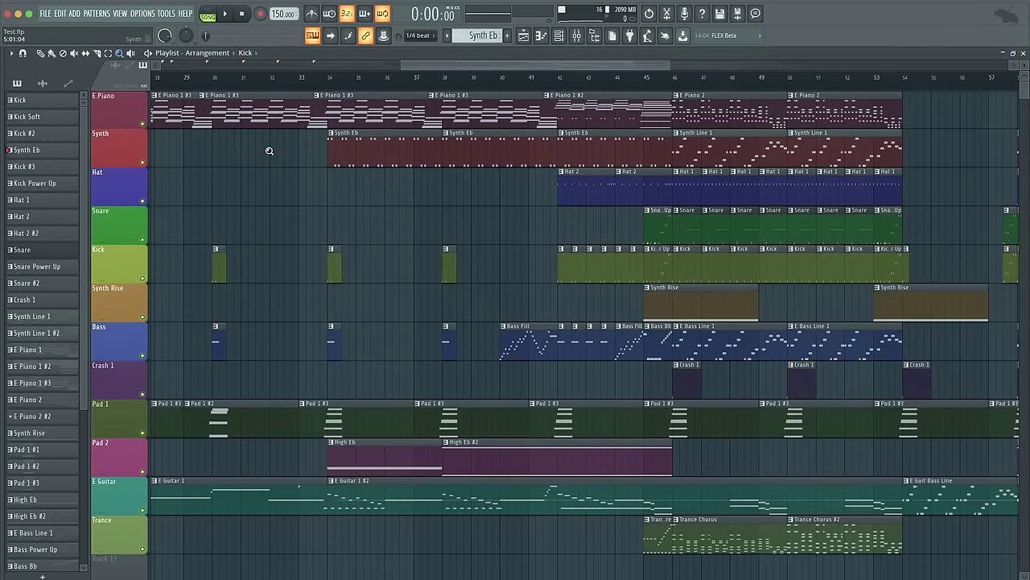
scroll(270, 151, "left", 10)
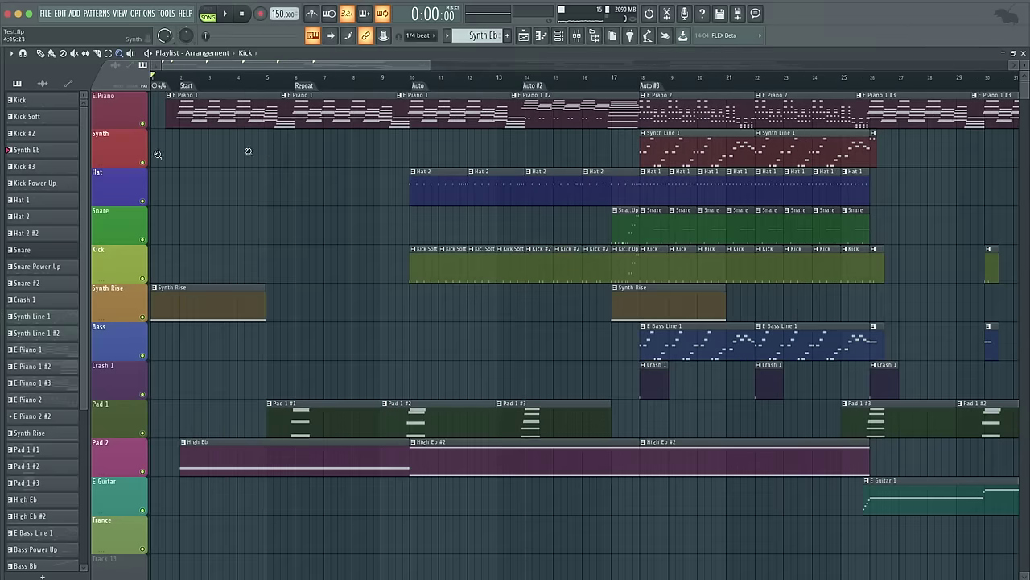
scroll(510, 202, "right", 4)
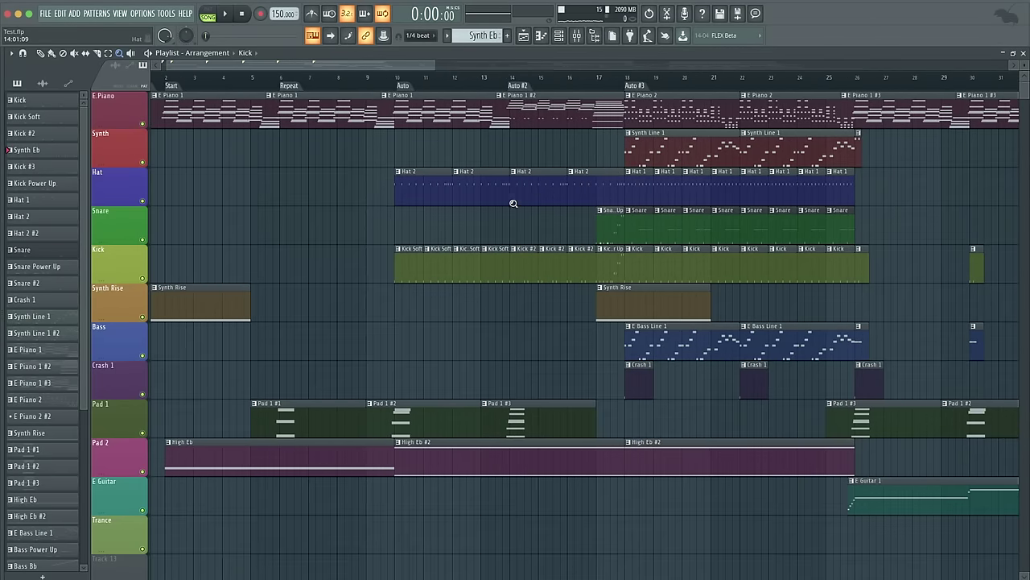
scroll(513, 203, "right", 17)
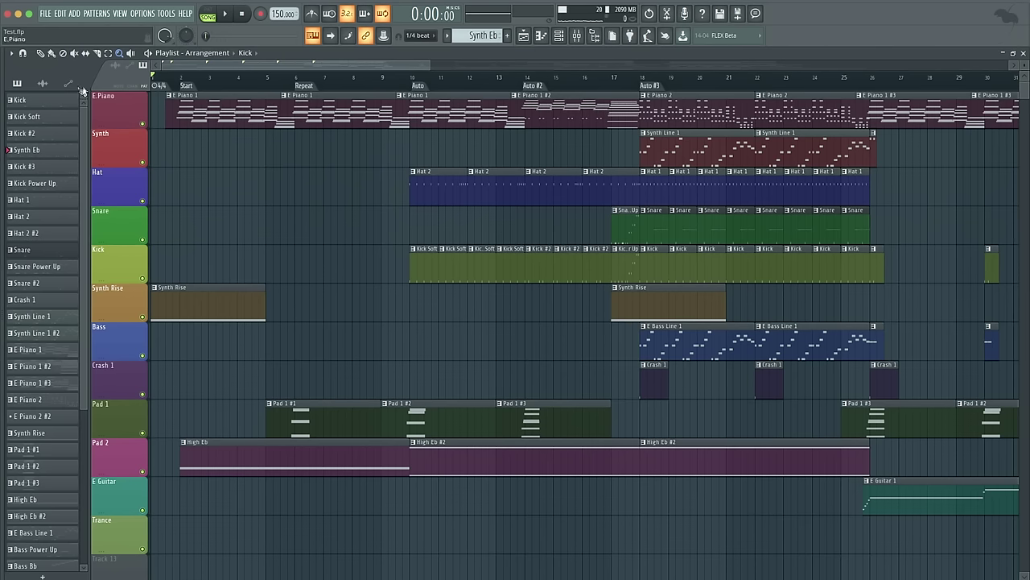
scroll(44, 117, "down", 3)
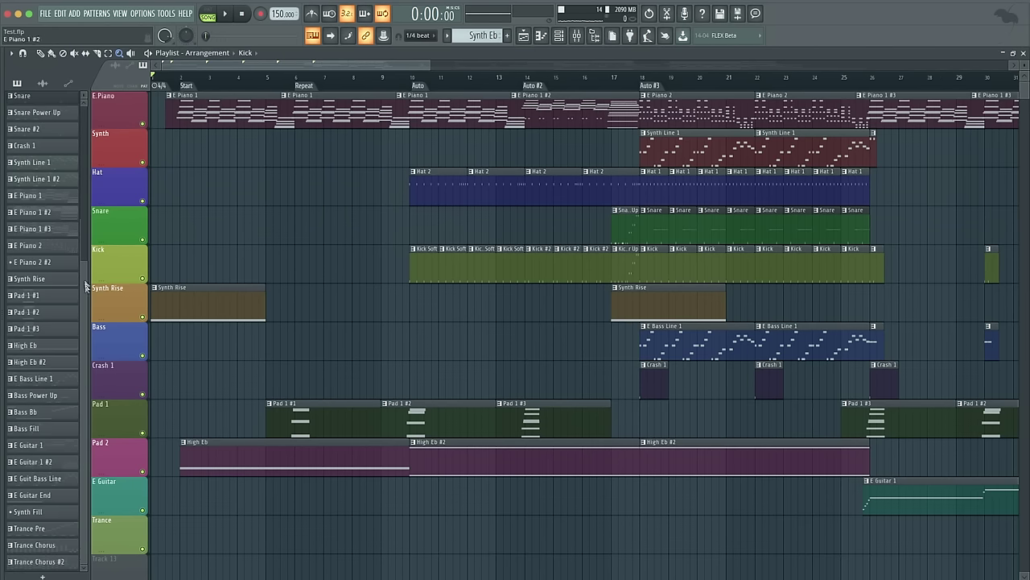
scroll(84, 295, "up", 3)
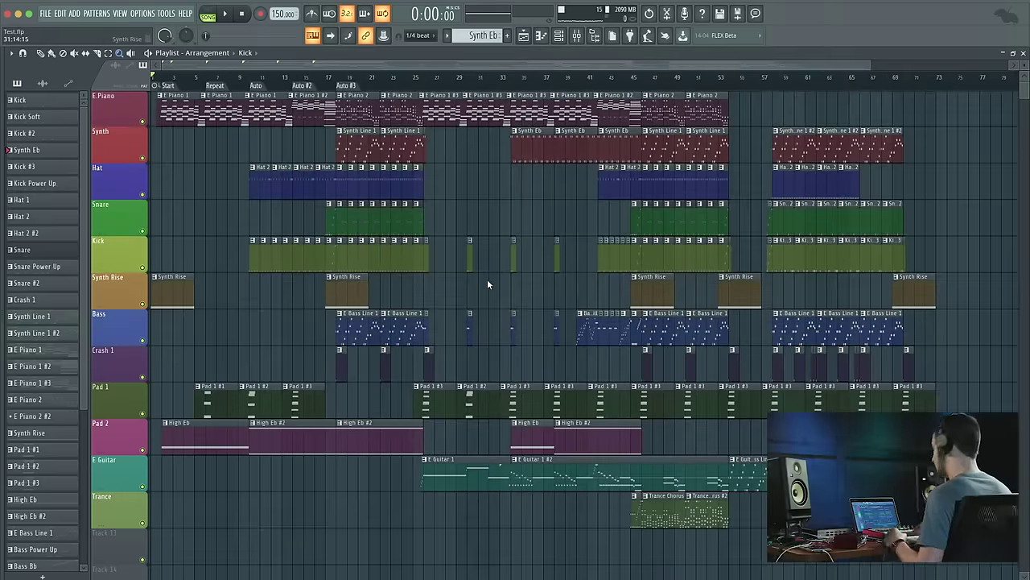
Show the mixer over the upper playlist and inspect the effect slots of the Hat, E.Piano and Master tracks
key("F9")
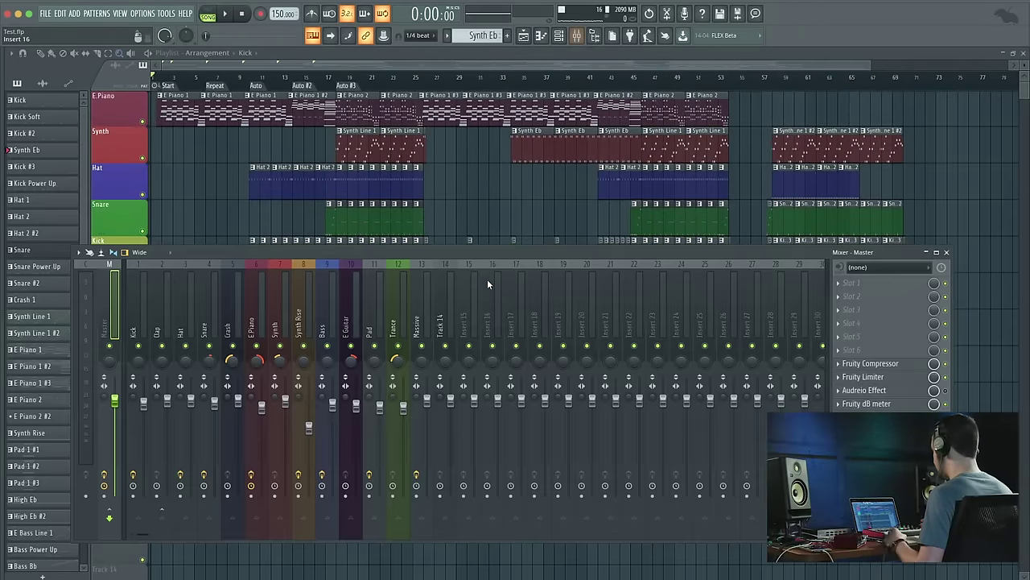
left_click_drag(464, 258, 487, 88)
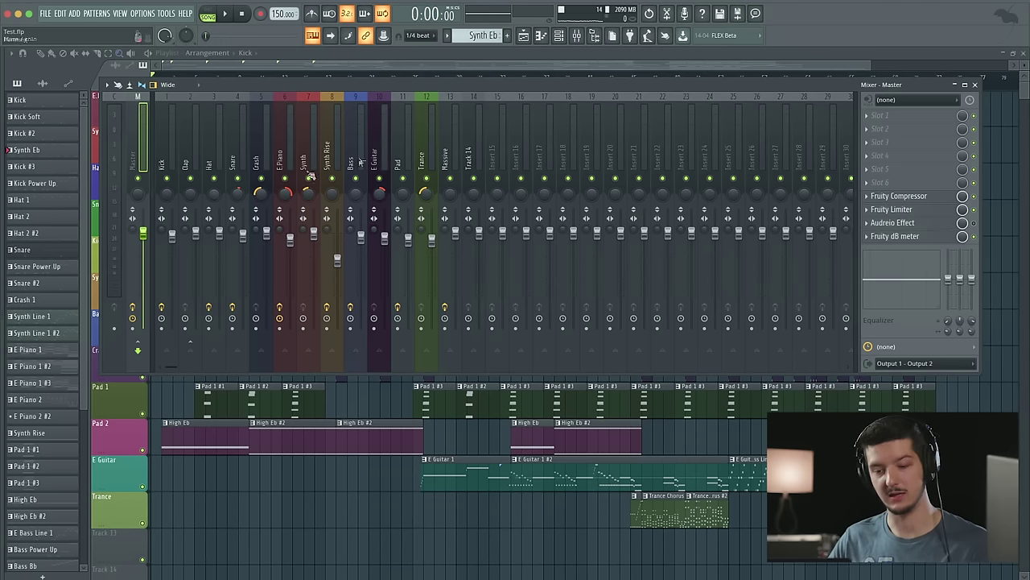
left_click(164, 99)
left_click(190, 105)
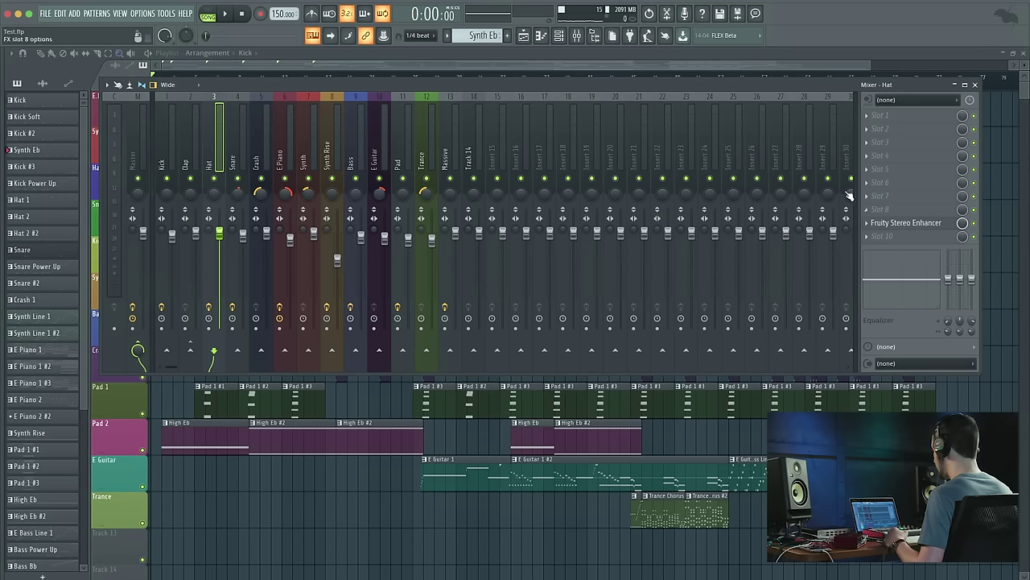
left_click(294, 95)
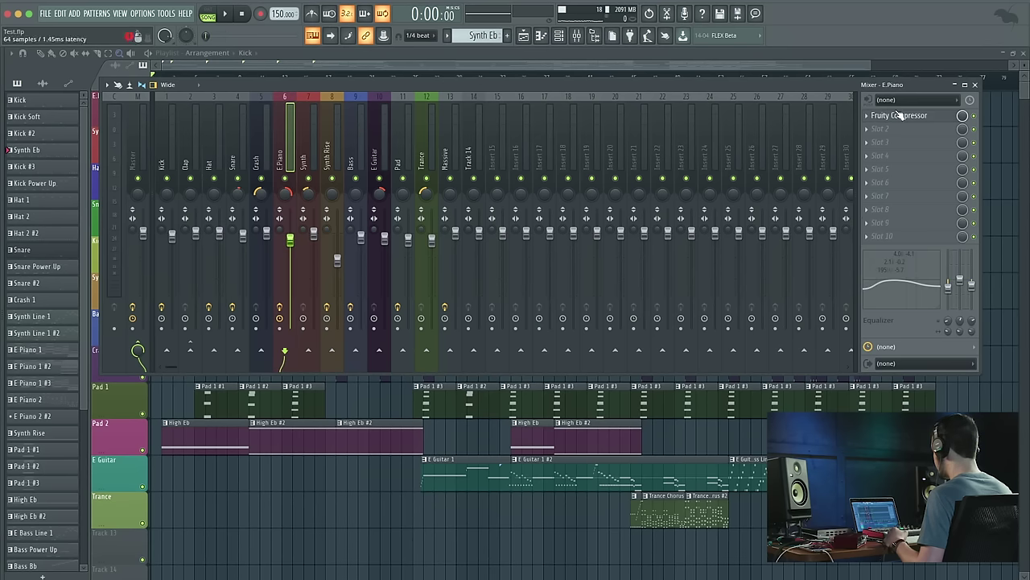
left_click(137, 97)
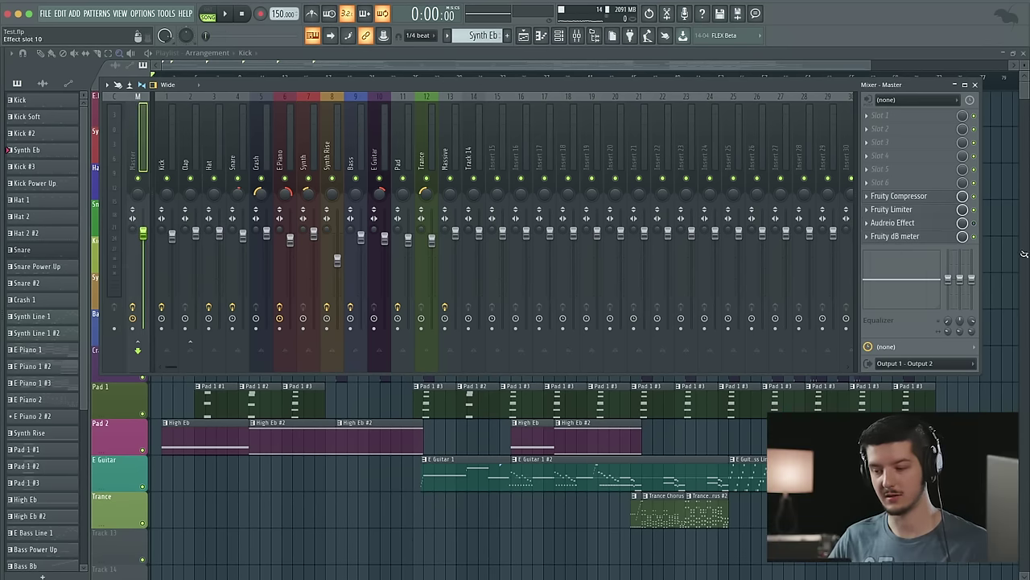
Check the song's output level during playback in an enlarged Fruity dB meter on the Master track, and close the meter
left_click(922, 237)
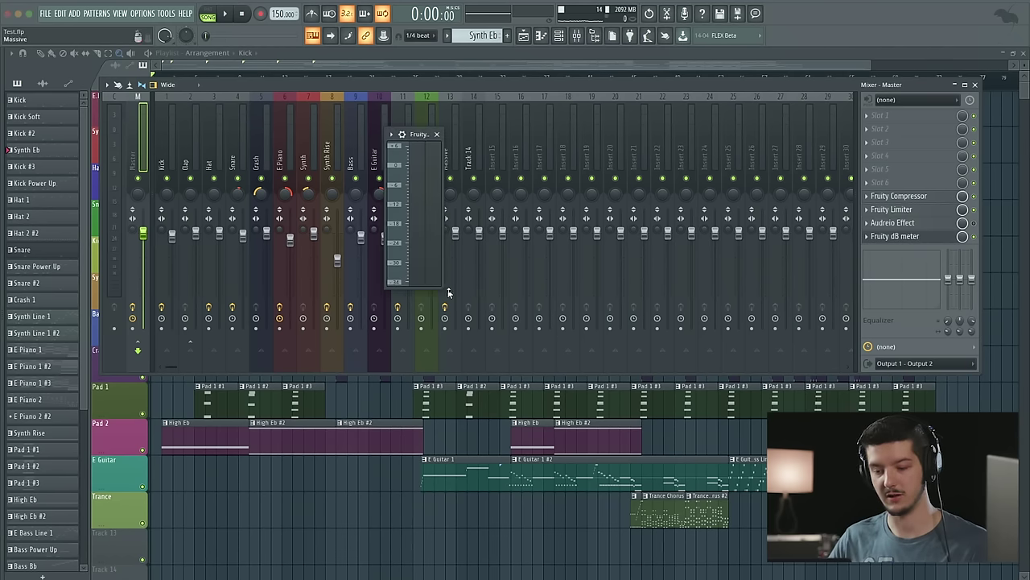
left_click_drag(441, 286, 761, 411)
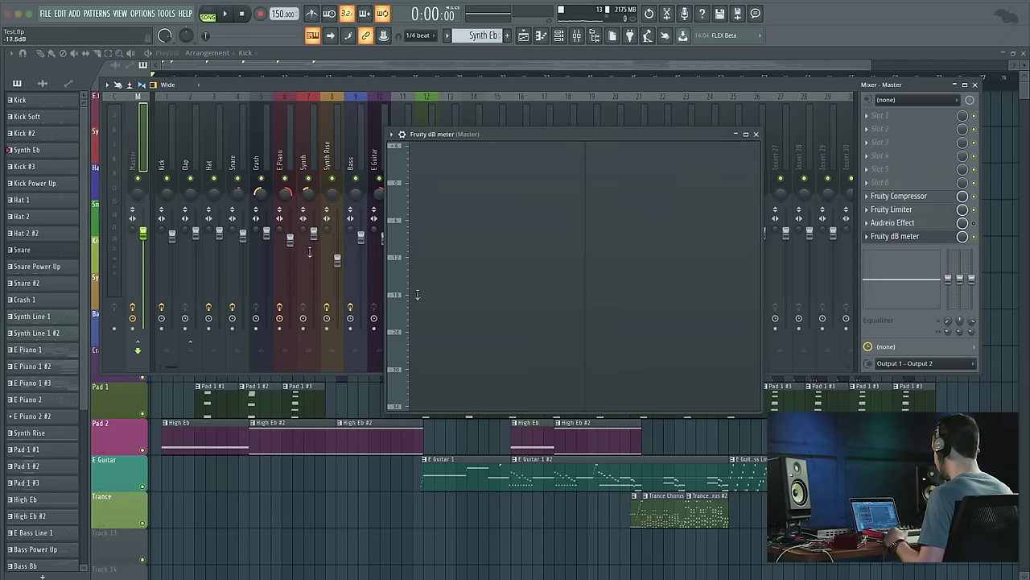
key("space")
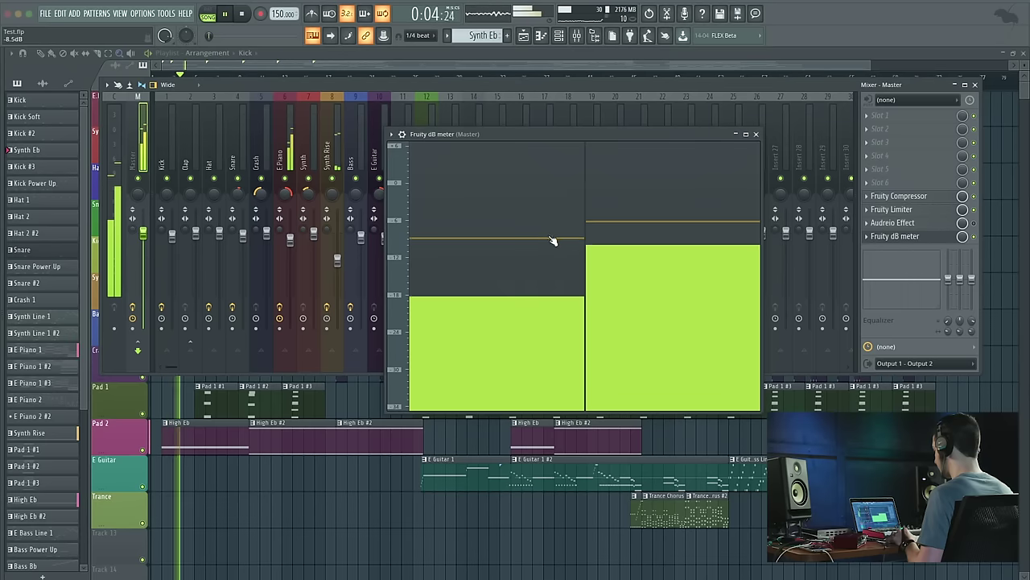
key("space")
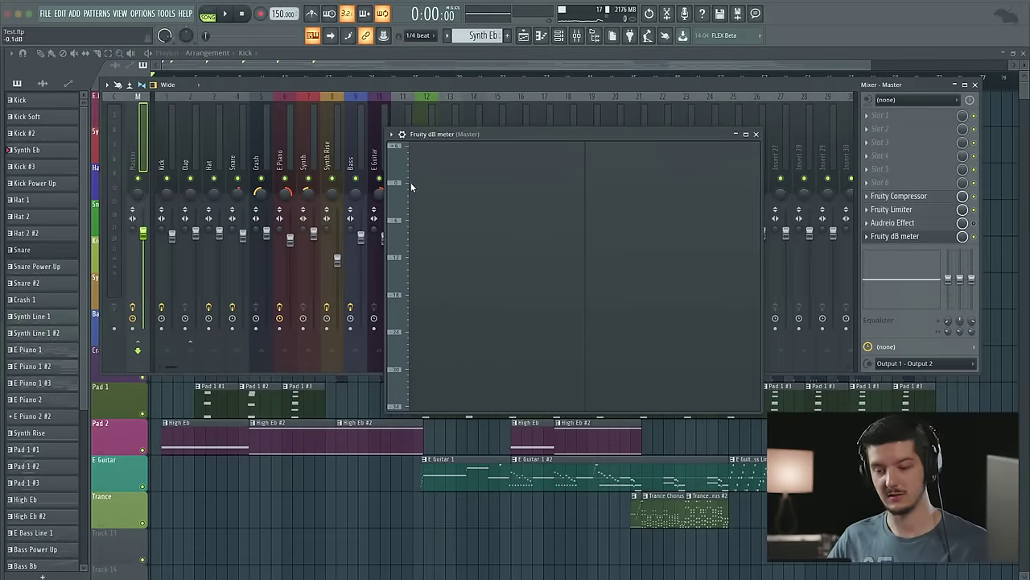
left_click(755, 135)
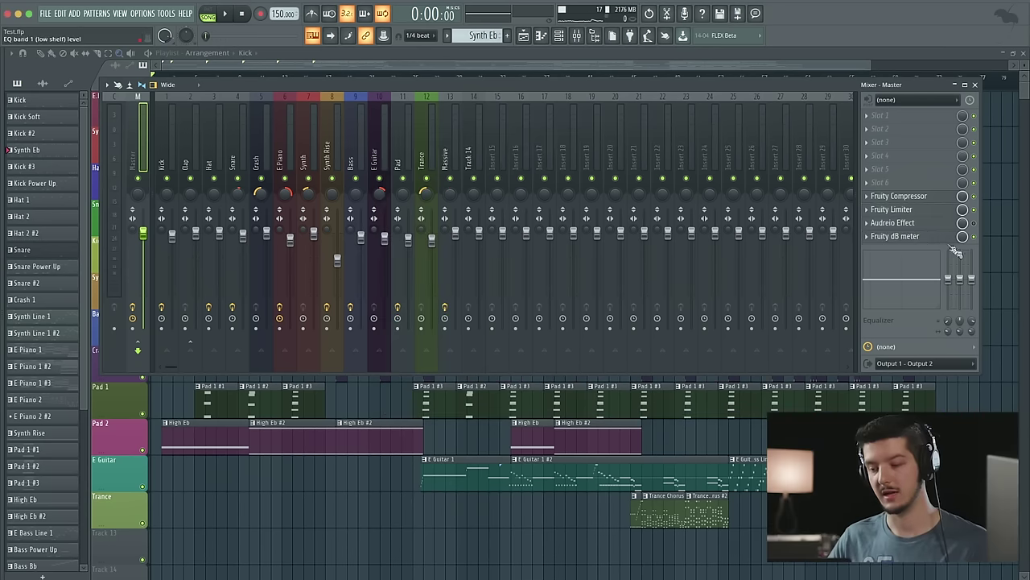
Inspect the Fruity Limiter on the Master track and the Pad track's effect slots, and close the mixer
left_click(907, 210)
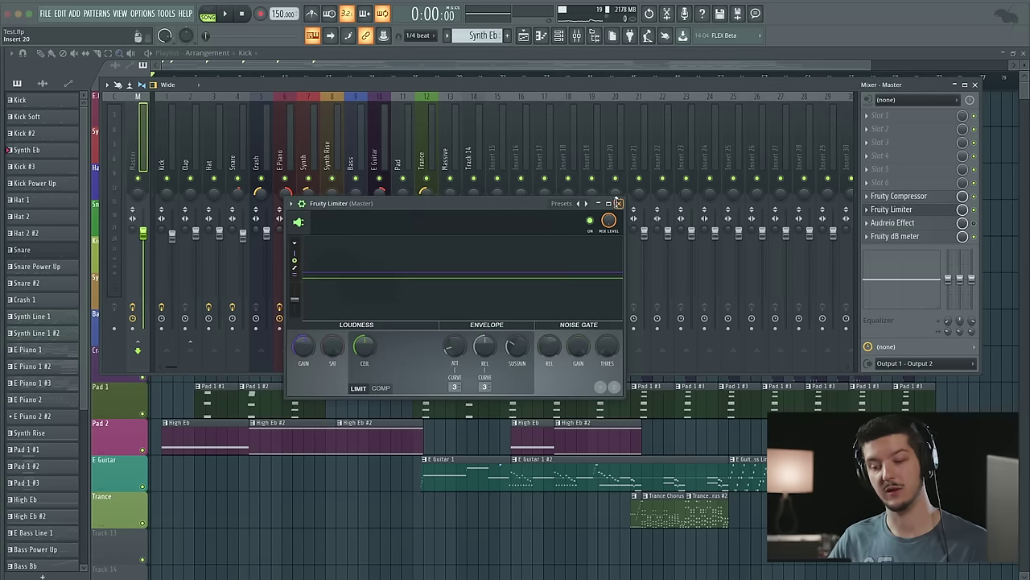
left_click(619, 202)
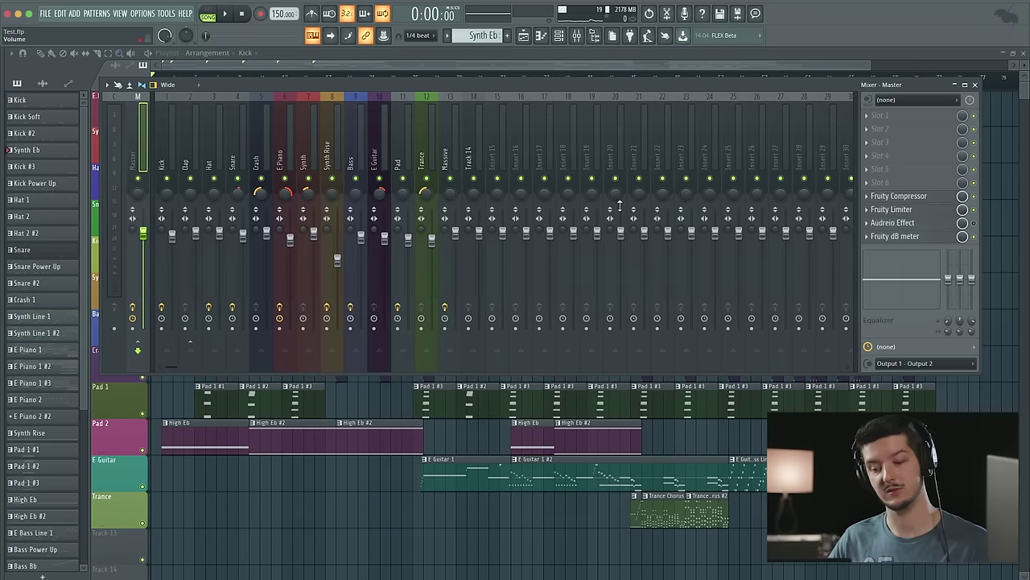
left_click(401, 196)
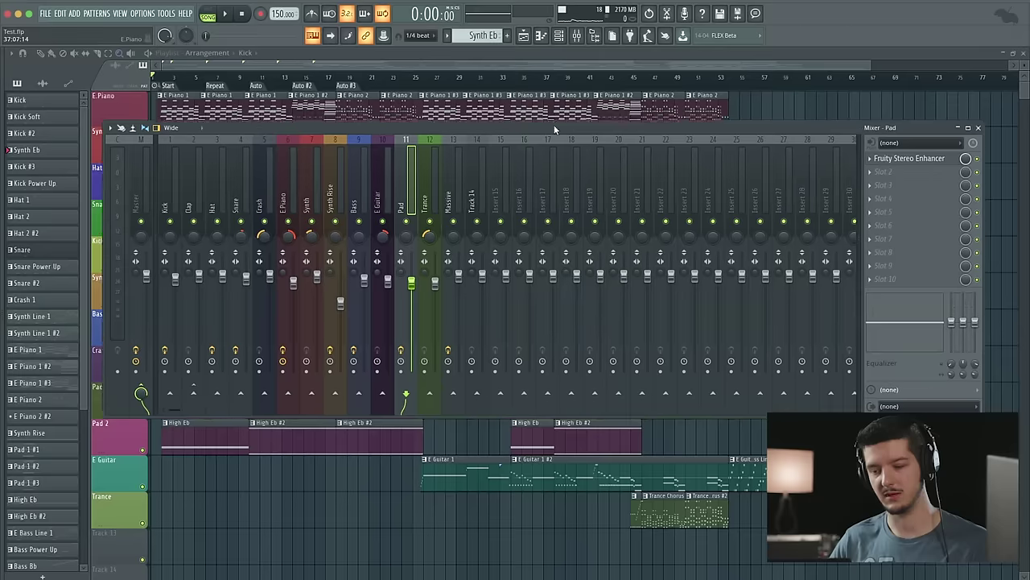
left_click_drag(554, 127, 560, 136)
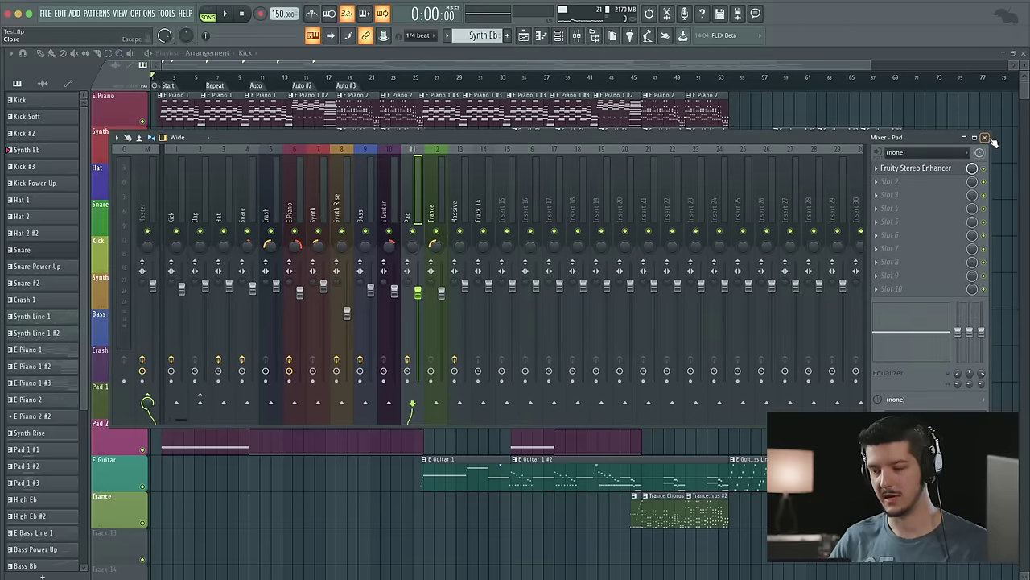
left_click(987, 137)
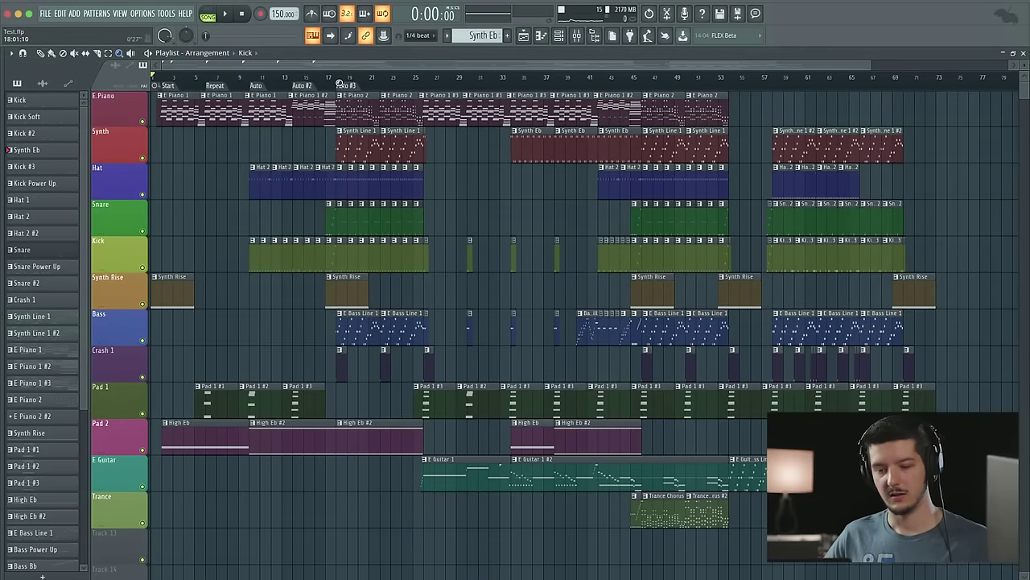
Play the Test.flp song from its start and follow its arrangement closely in the playlist
scroll(339, 83, "up", 4)
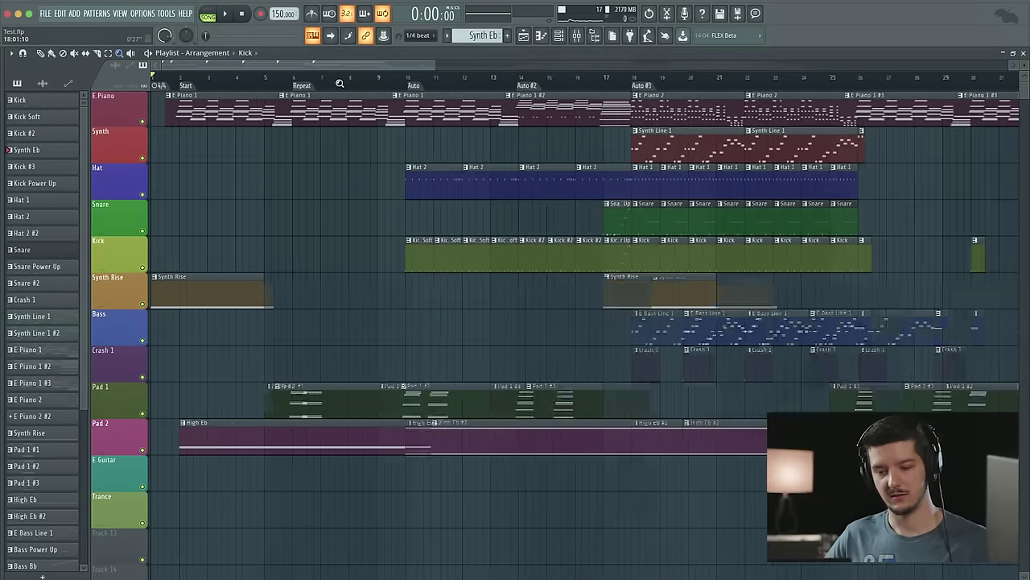
scroll(340, 83, "up", 4)
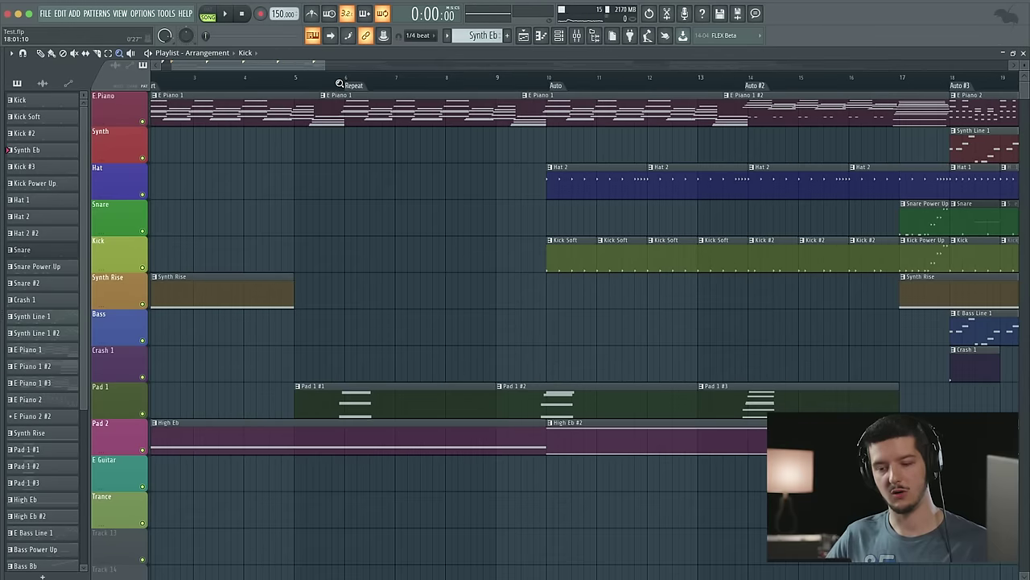
scroll(423, 145, "left", 2)
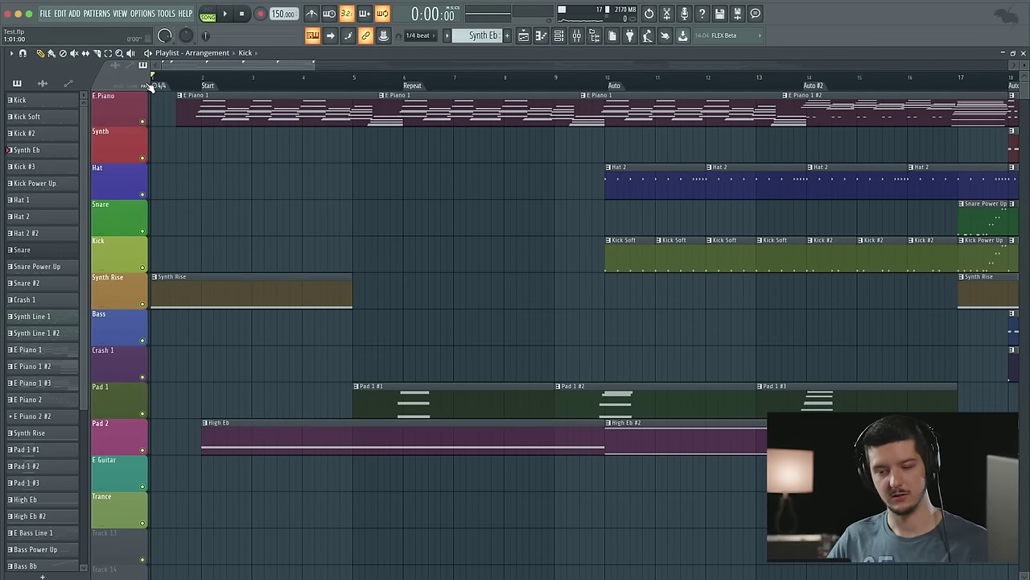
key("space")
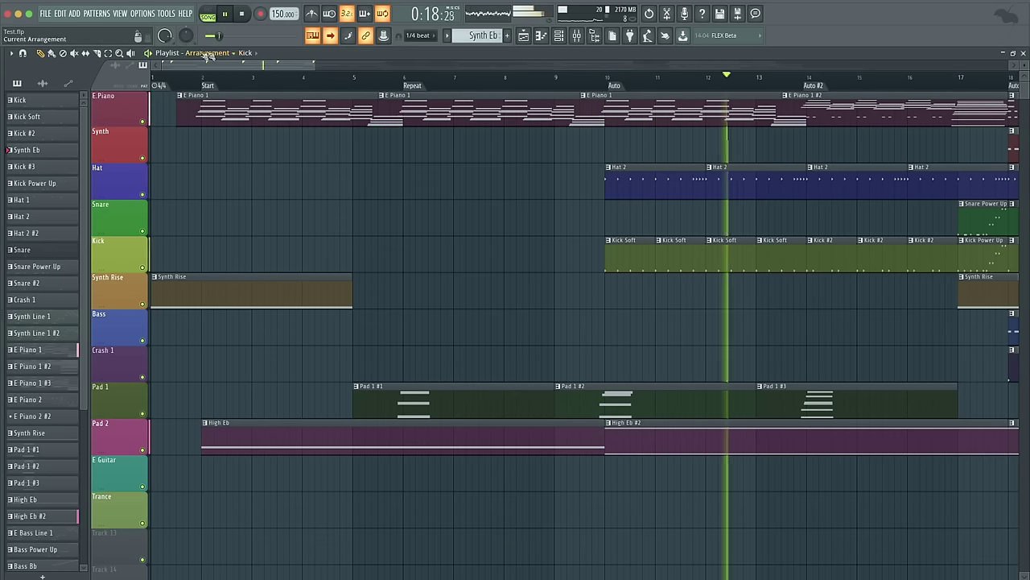
left_click_drag(526, 488, 974, 61)
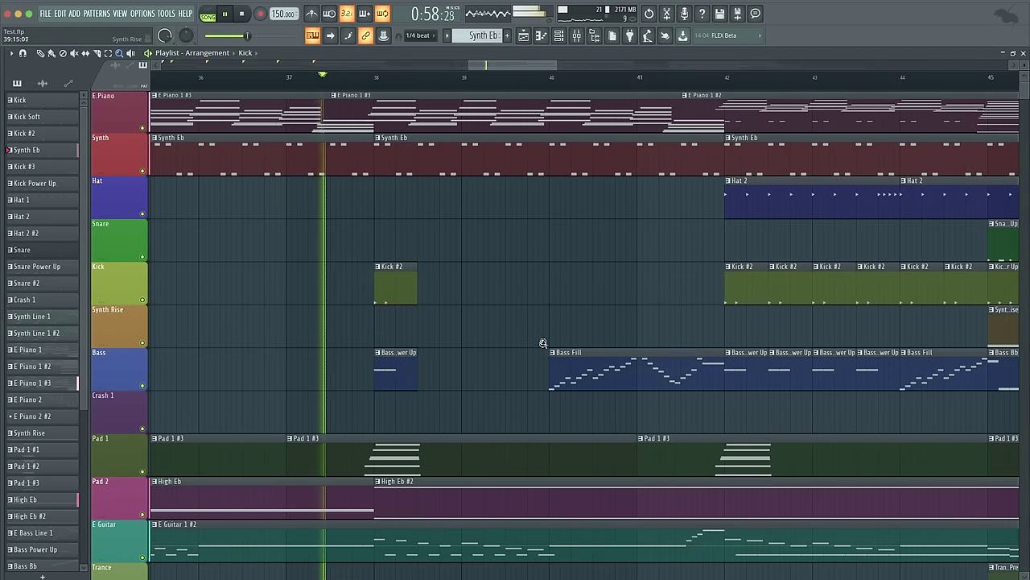
Follow the playing song's remaining sections across all playlist tracks up to the E Guitar End clip, and stop playback
left_click_drag(530, 329, 751, 416)
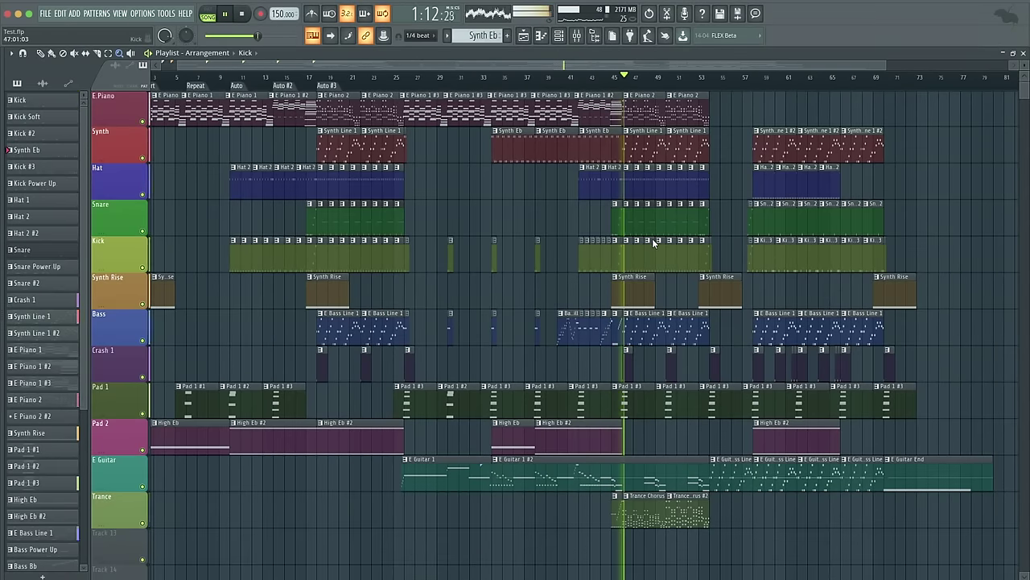
left_click_drag(552, 561, 771, 82)
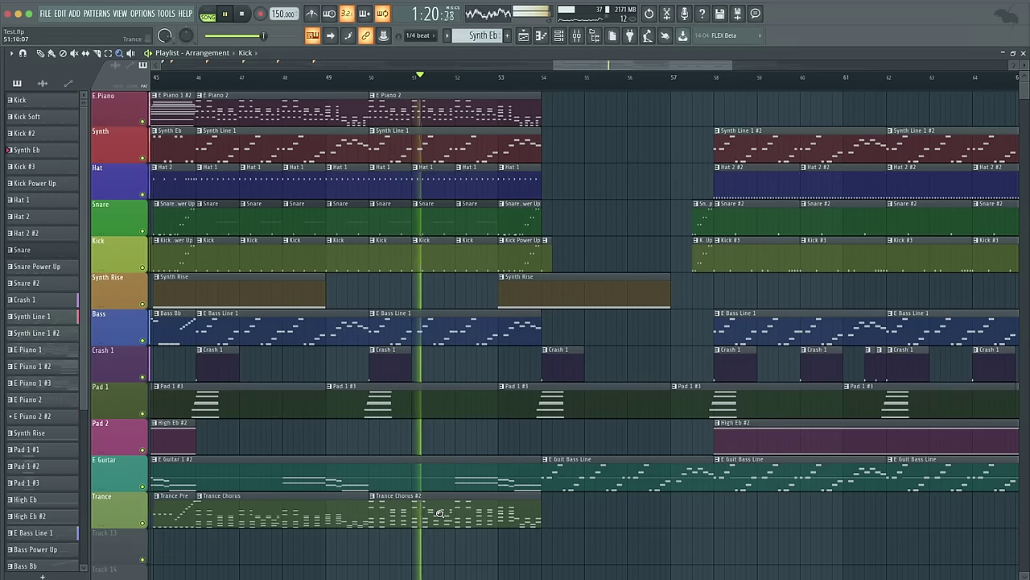
scroll(505, 406, "right", 5)
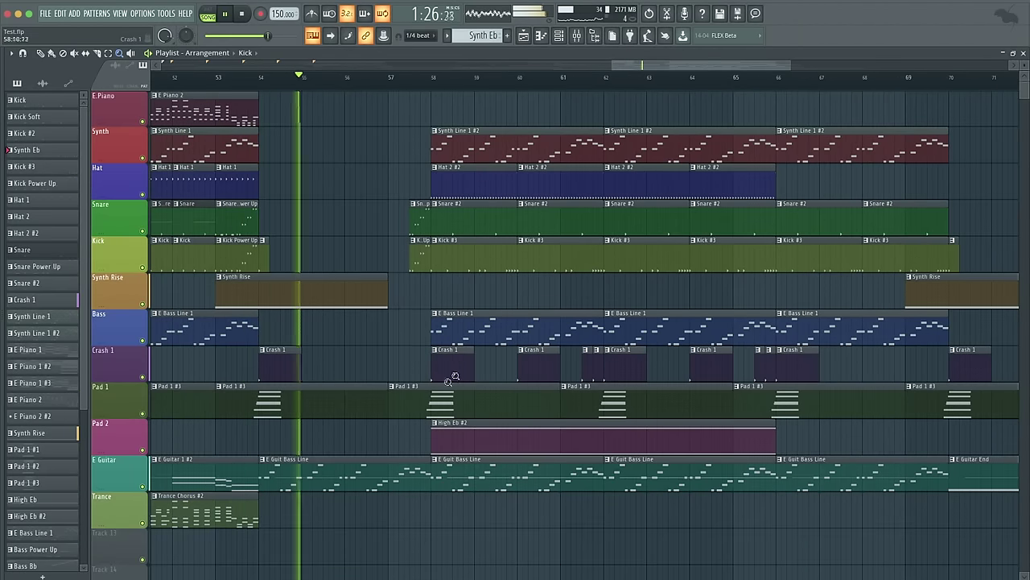
left_click_drag(269, 419, 434, 530)
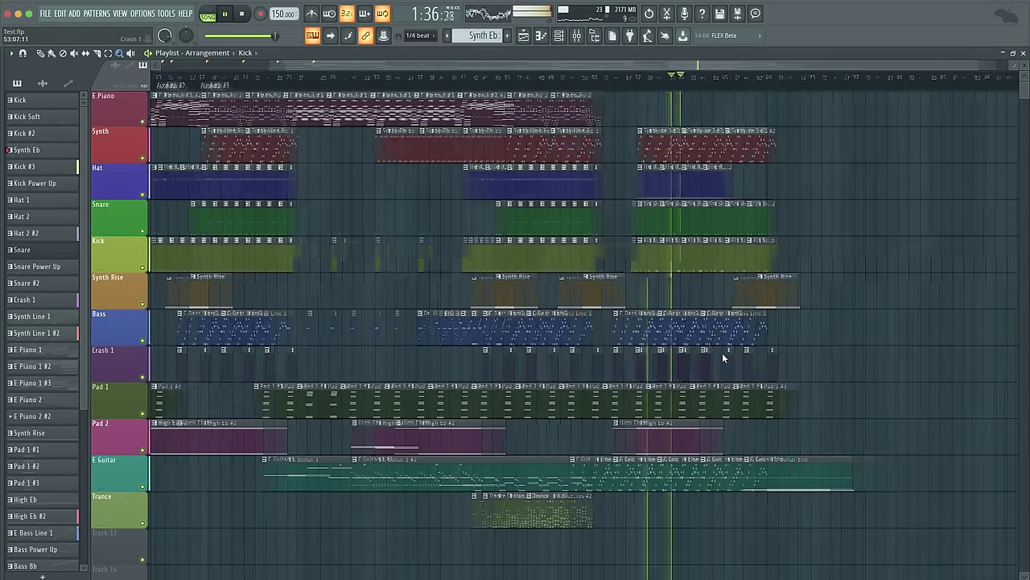
left_click_drag(464, 520, 800, 120)
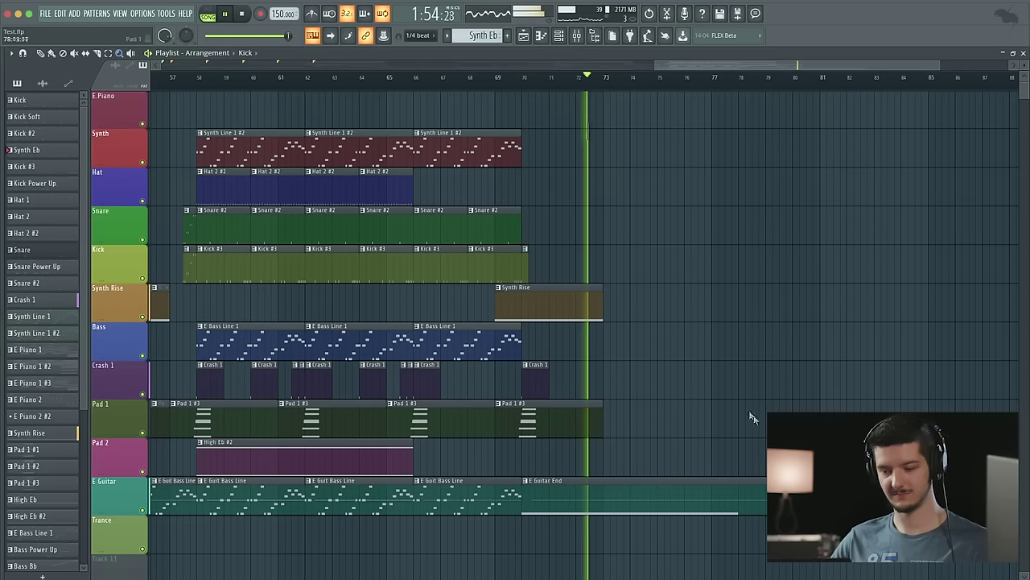
key("space")
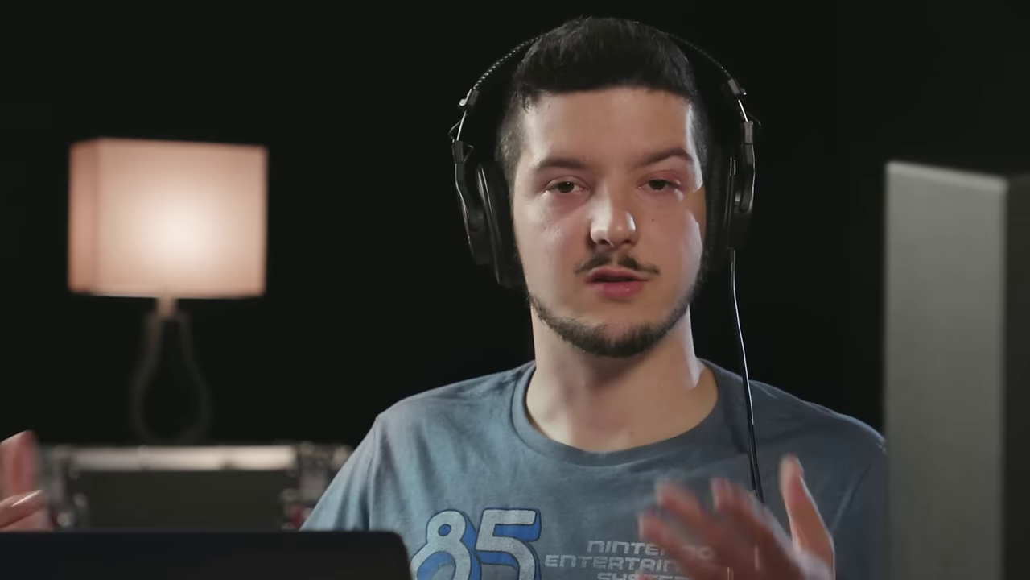